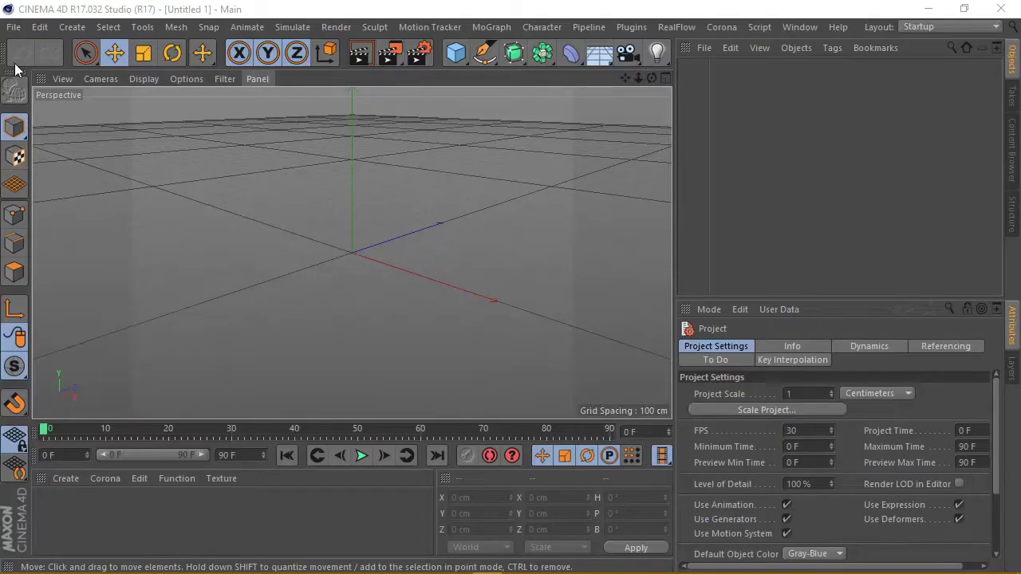
- Open the windmill.c4d project with the floating island, mill, propeller and tree
click(14, 27)
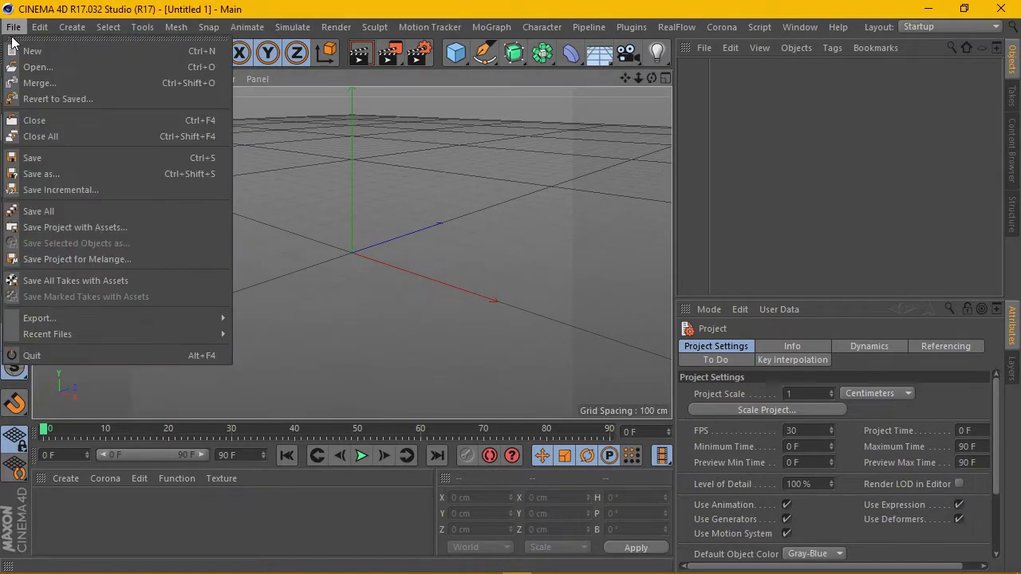
click(71, 68)
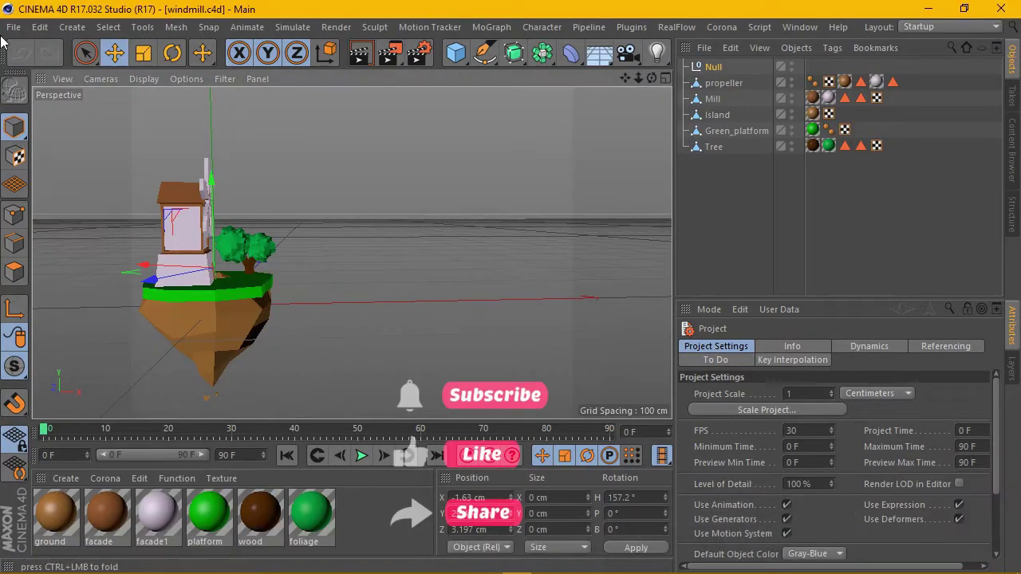
click(455, 53)
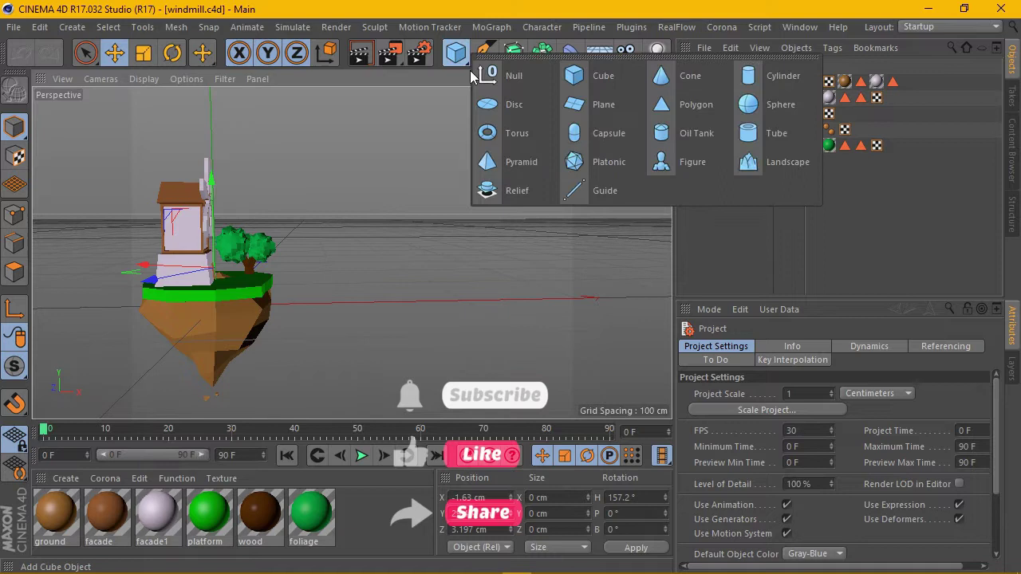
- Add a Plane primitive and drag it right along X beside the island
click(603, 104)
scroll(318, 300, down, 3)
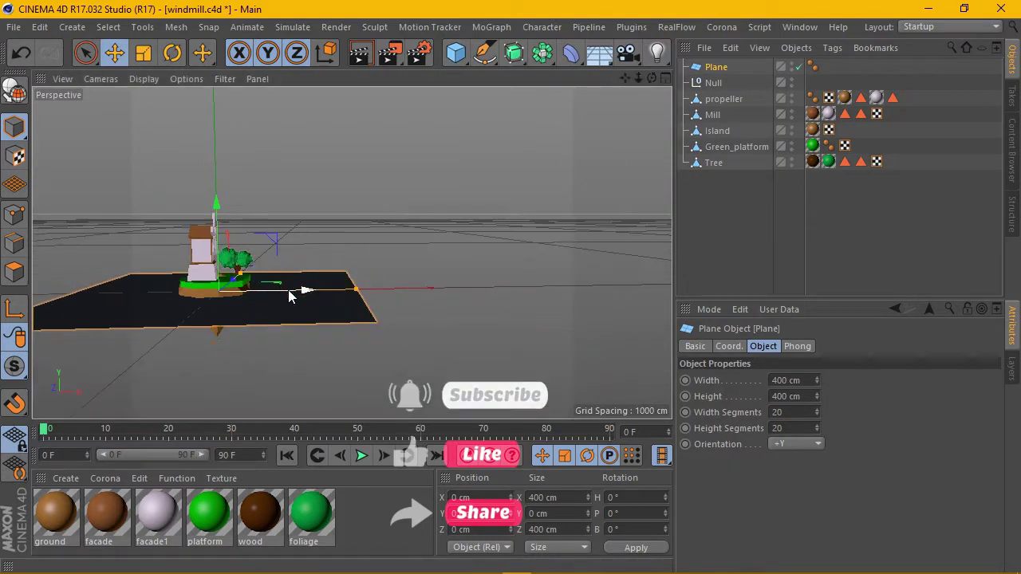
drag(290, 293, 467, 289)
drag(390, 257, 392, 228)
click(667, 77)
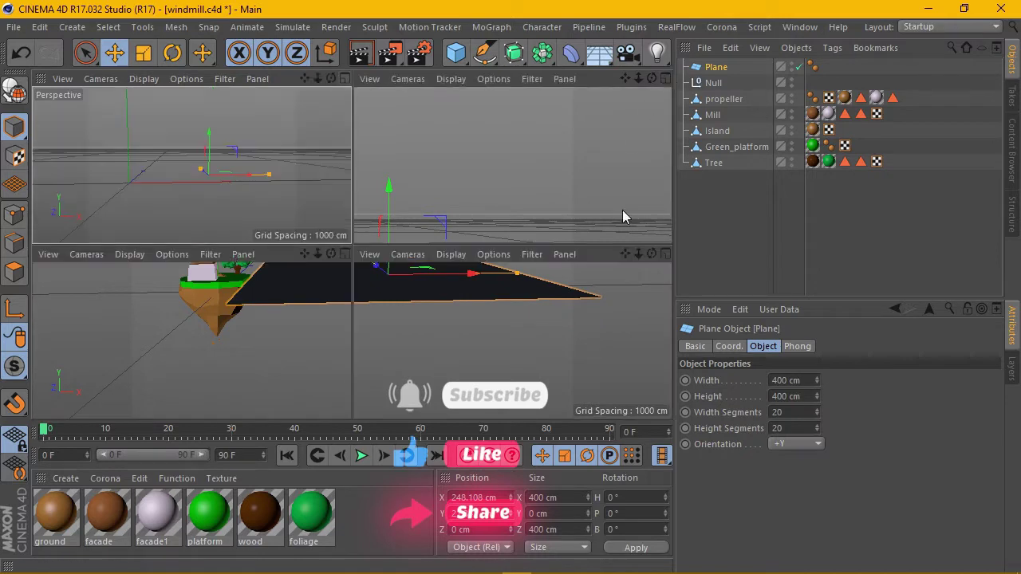
scroll(568, 192, up, 1)
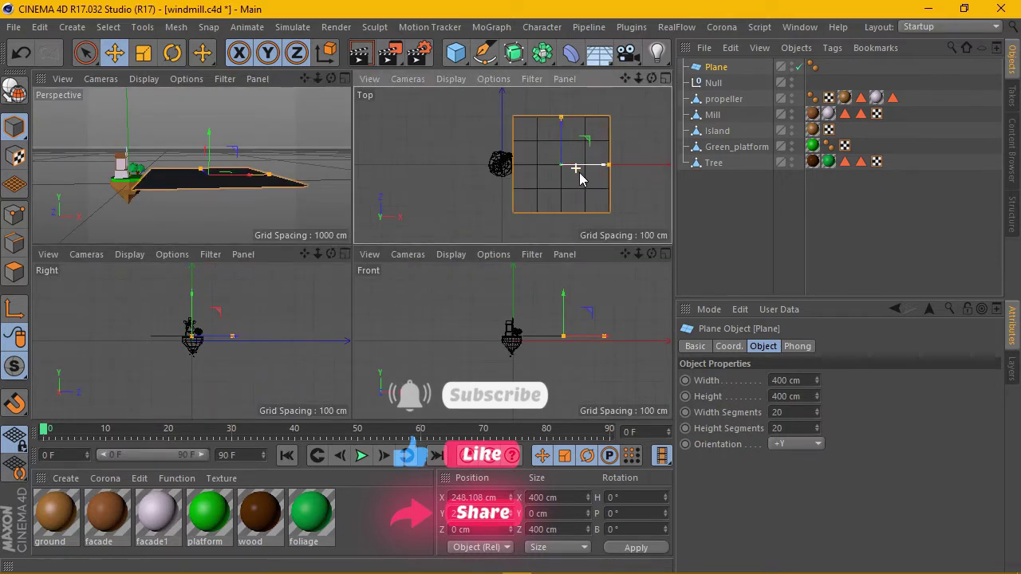
- Resize the plane to 870 cm wide and 113 cm high
drag(814, 399, 814, 467)
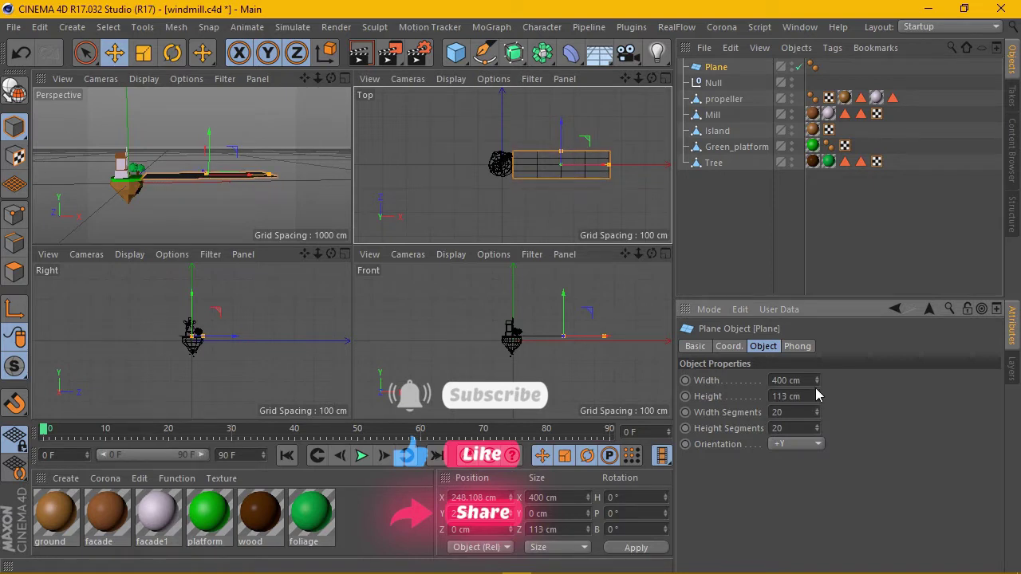
drag(817, 383, 817, 335)
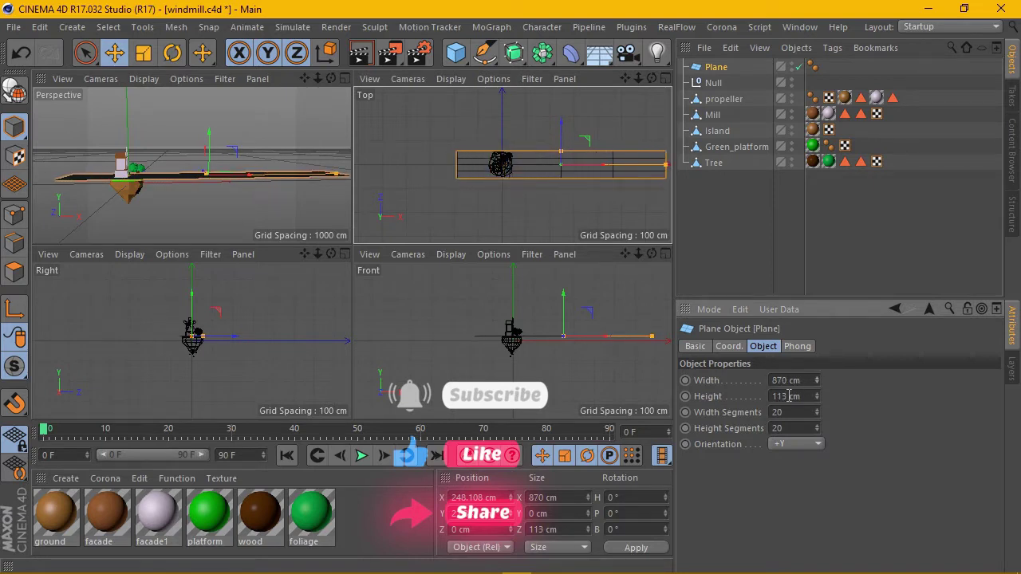
drag(588, 171, 642, 180)
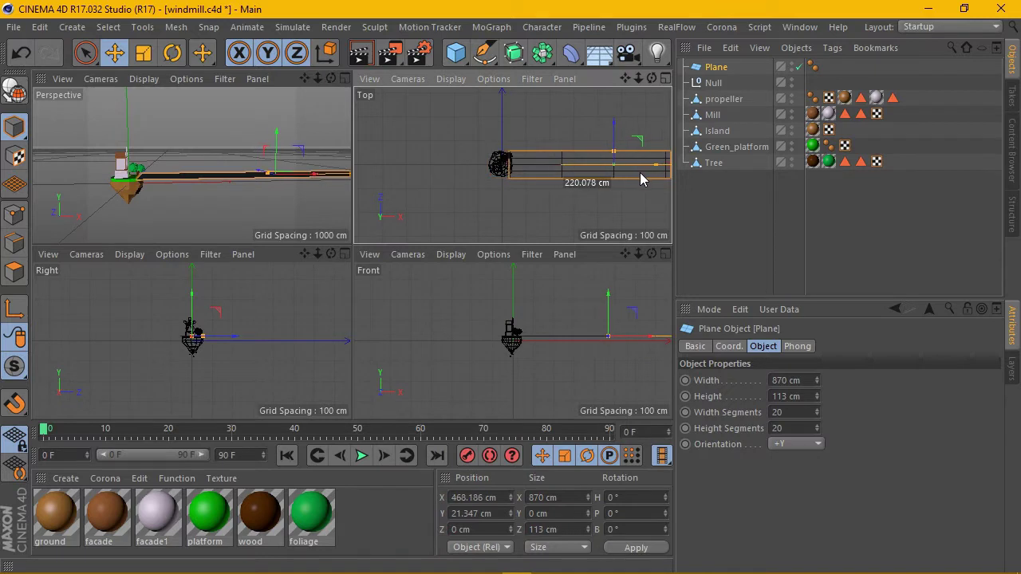
scroll(531, 160, up, 3)
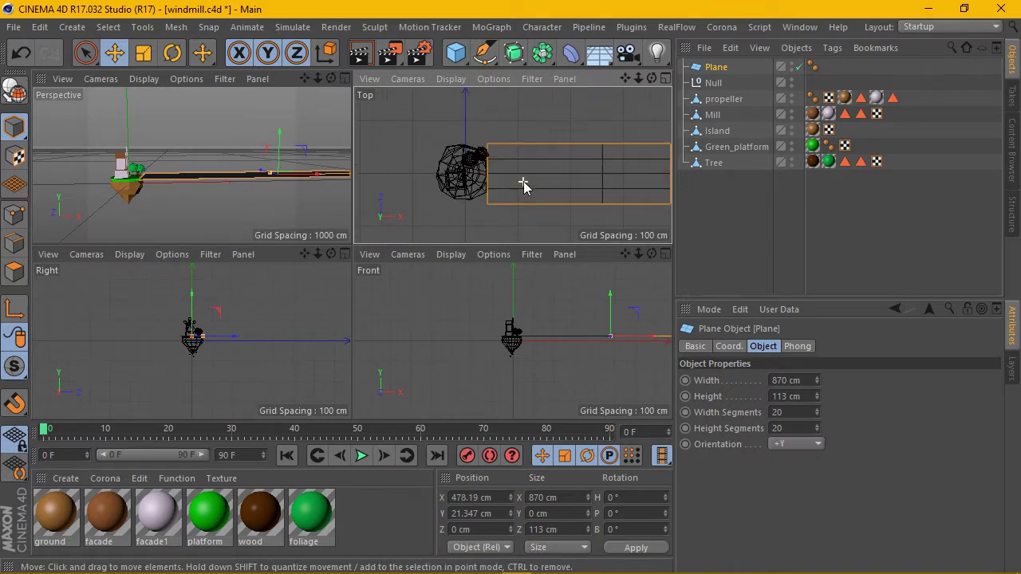
- Fine-tune the plane's position to X 491.1 cm in the enlarged Top view
click(666, 79)
scroll(450, 281, down, 2)
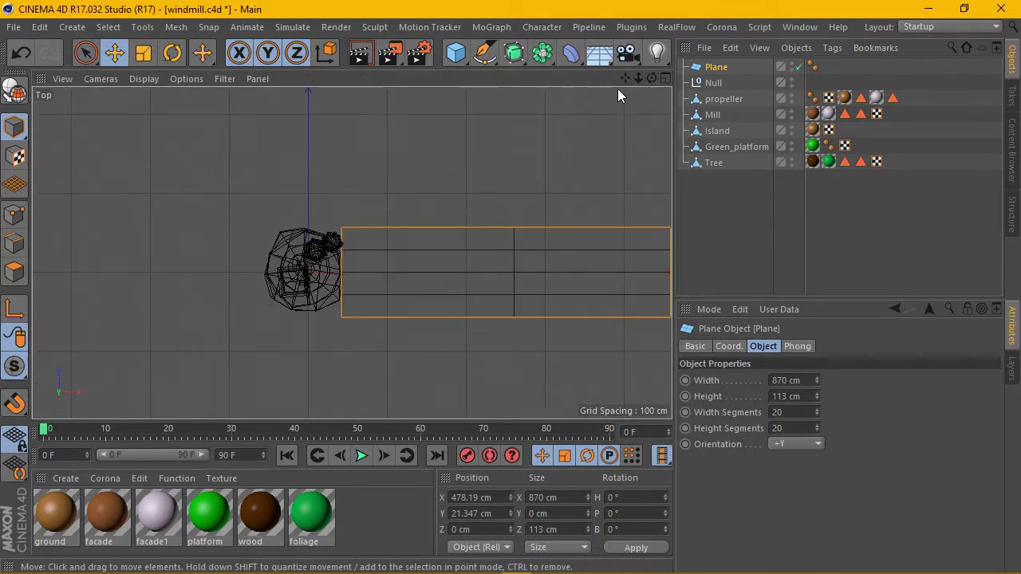
scroll(617, 88, down, 1)
scroll(617, 88, down, 2)
drag(612, 267, 624, 264)
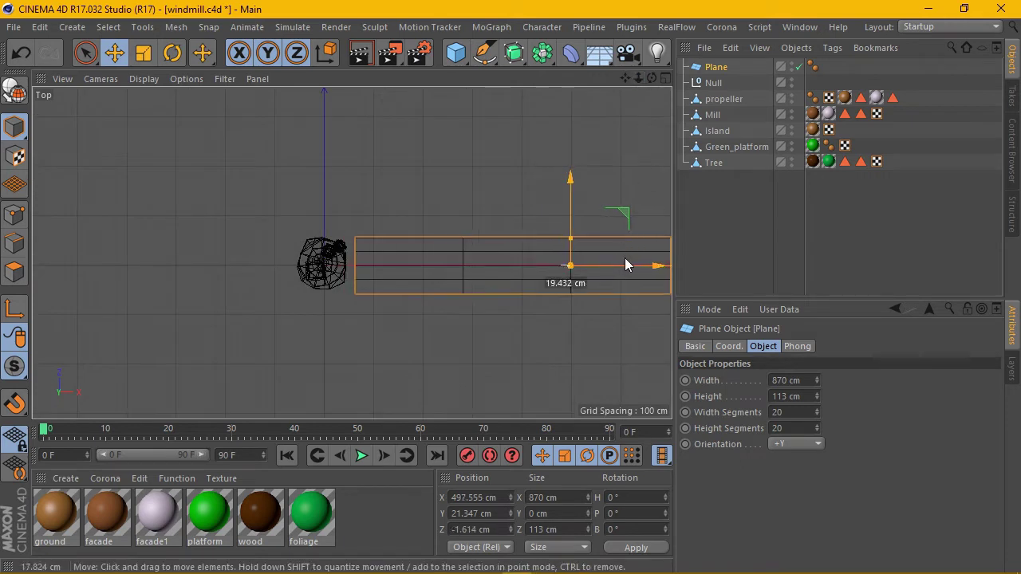
key(ctrl+z)
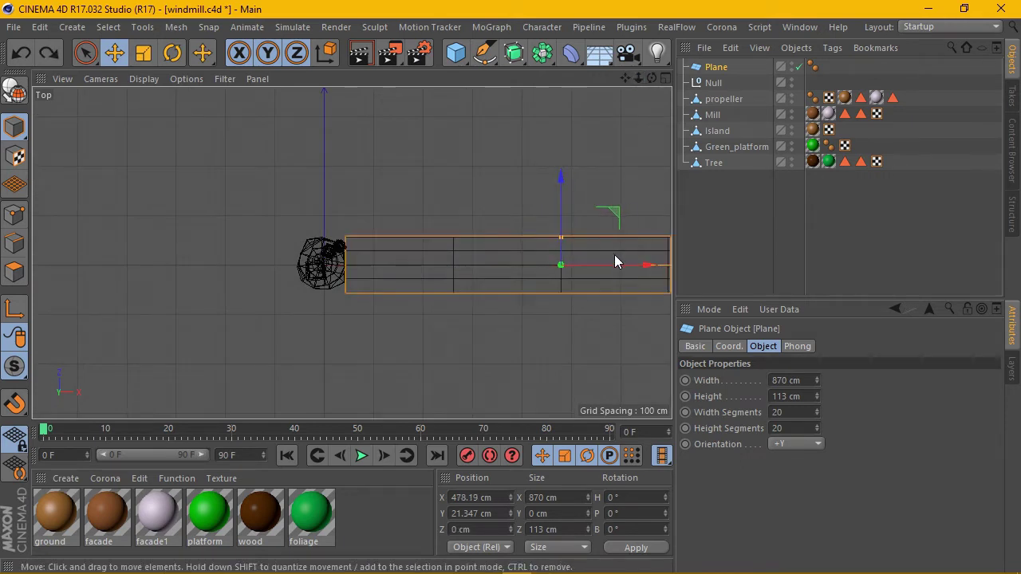
drag(614, 265, 619, 266)
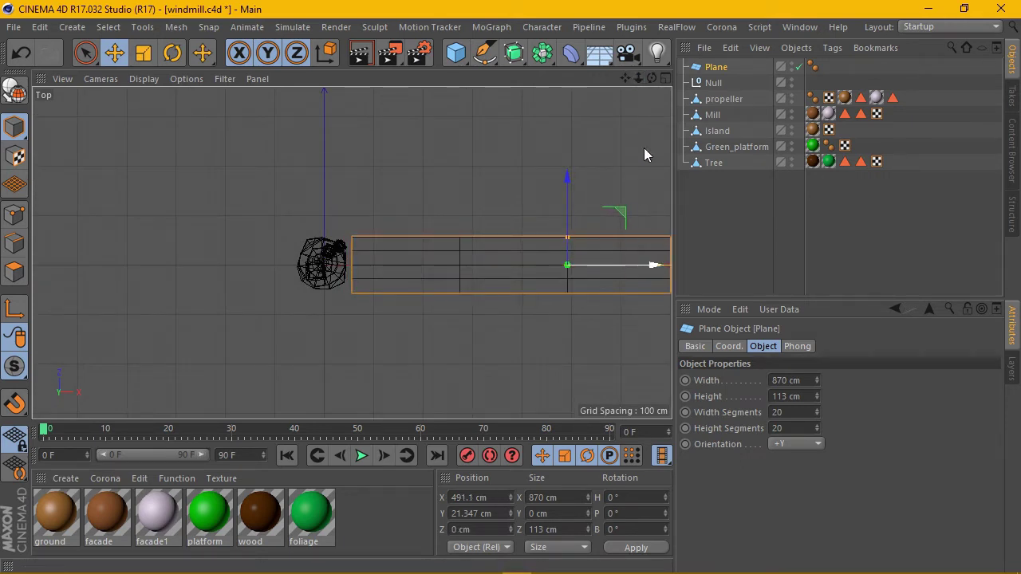
click(665, 78)
click(343, 77)
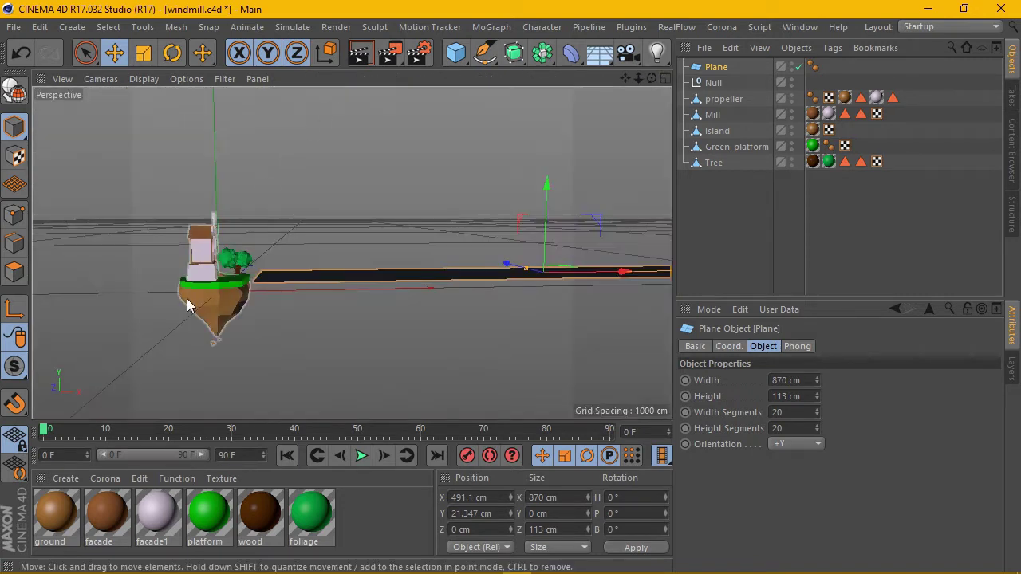
scroll(309, 289, up, 2)
scroll(309, 288, up, 2)
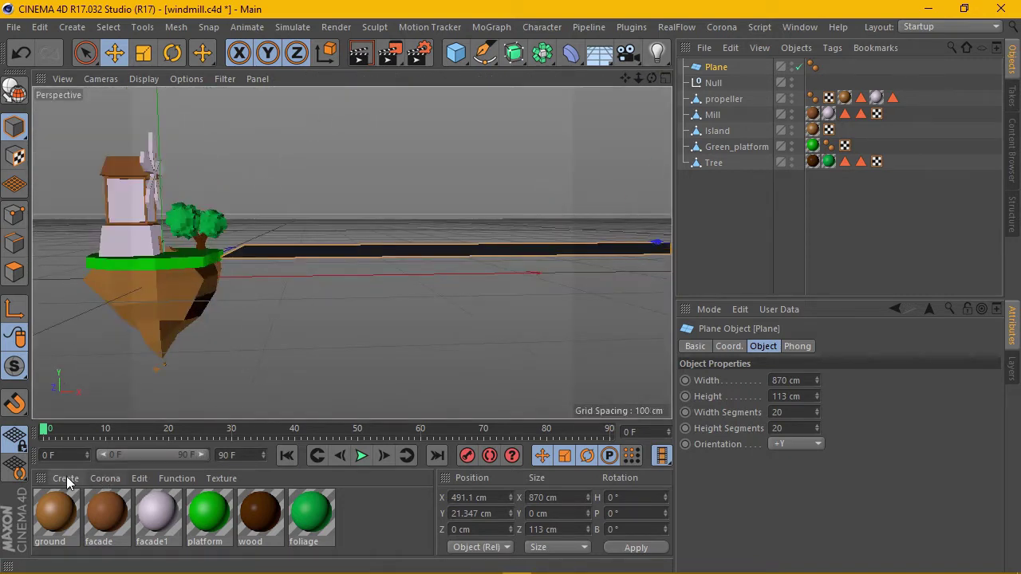
- Create a new material, Mat, with Reflectance off and colour brightness at 100% white
click(66, 478)
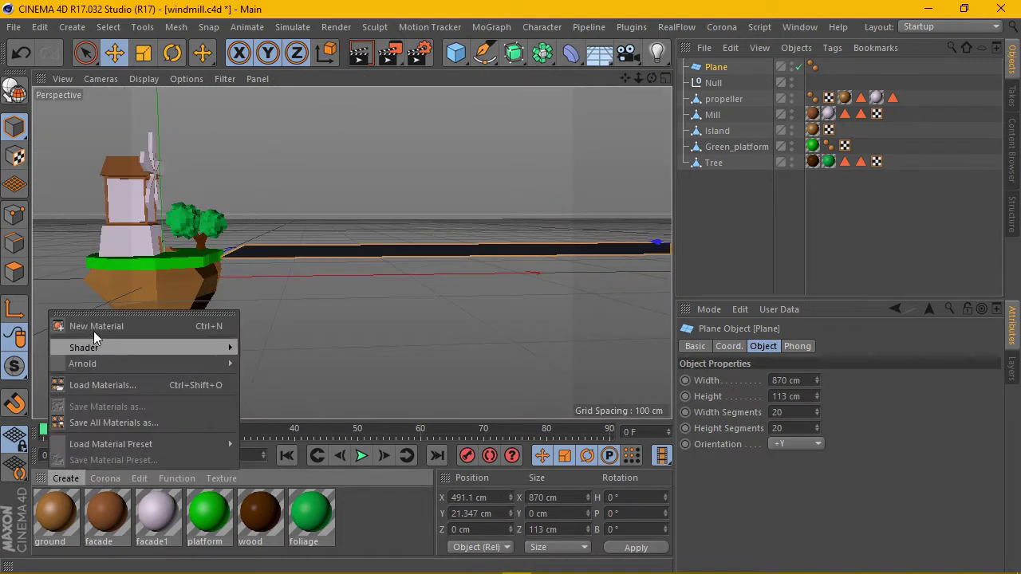
click(94, 328)
double_click(70, 504)
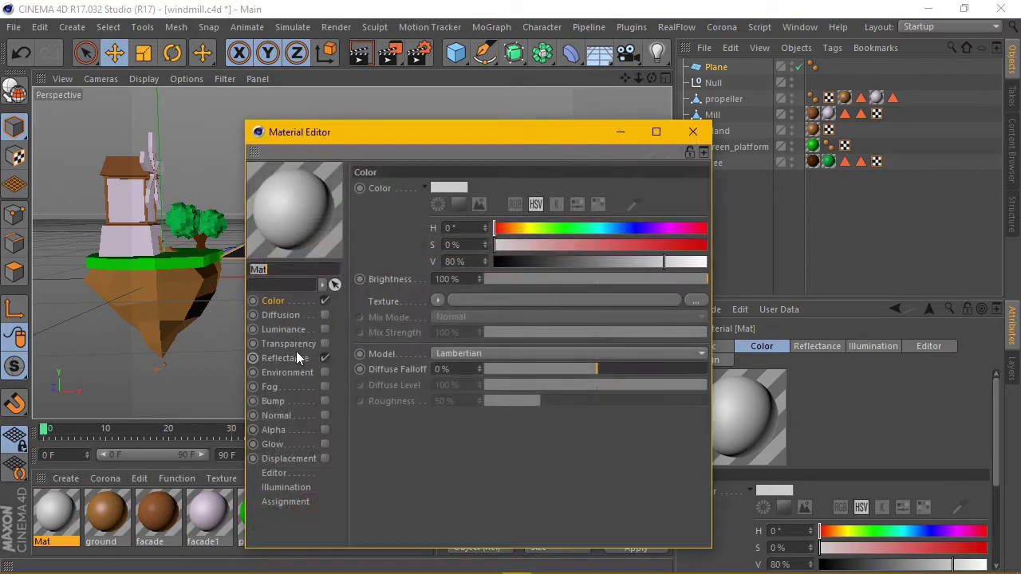
click(323, 359)
drag(662, 261, 730, 261)
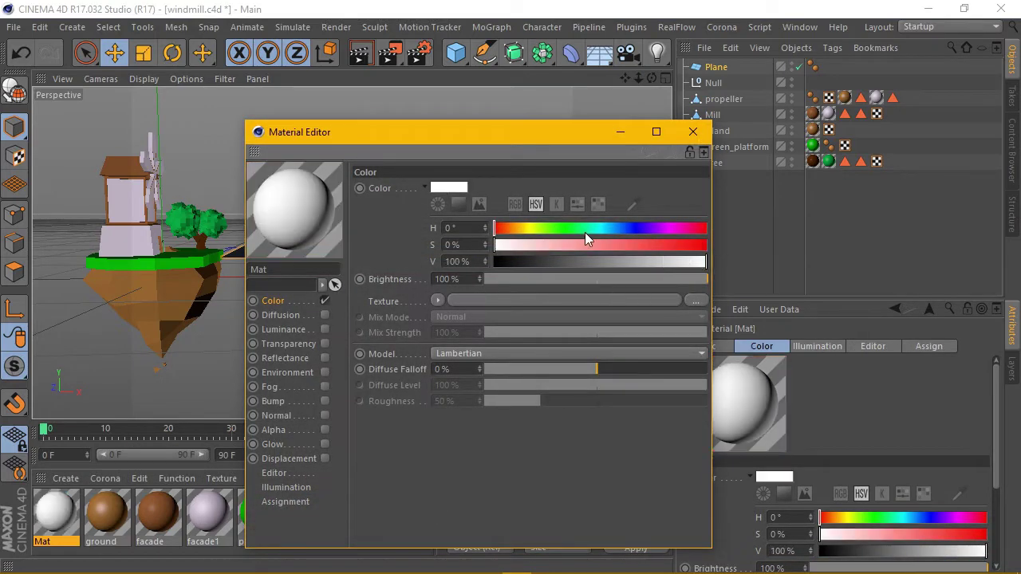
click(700, 134)
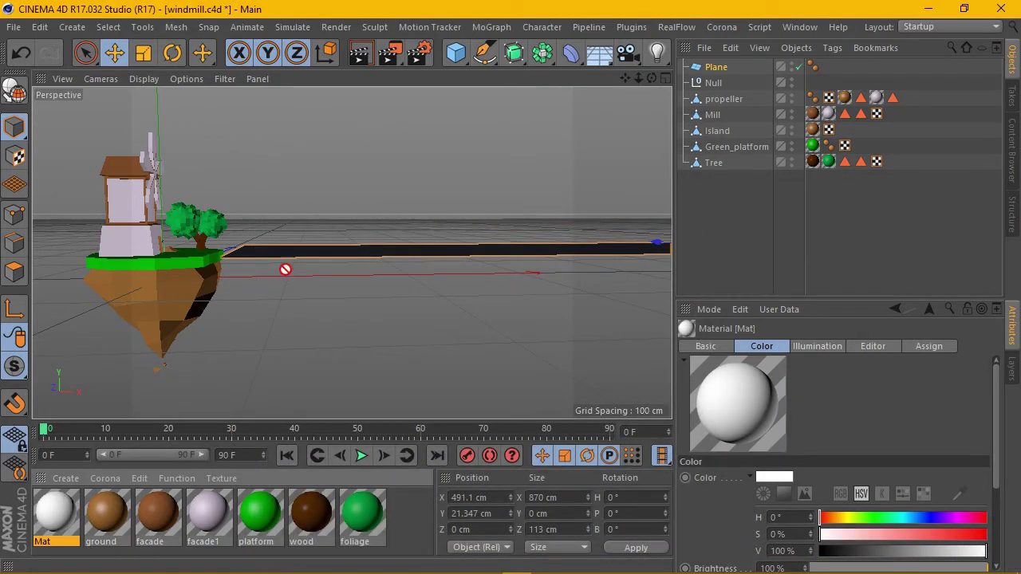
- Apply Mat to the plane and nudge the plane to X 485.012 cm
drag(285, 268, 300, 250)
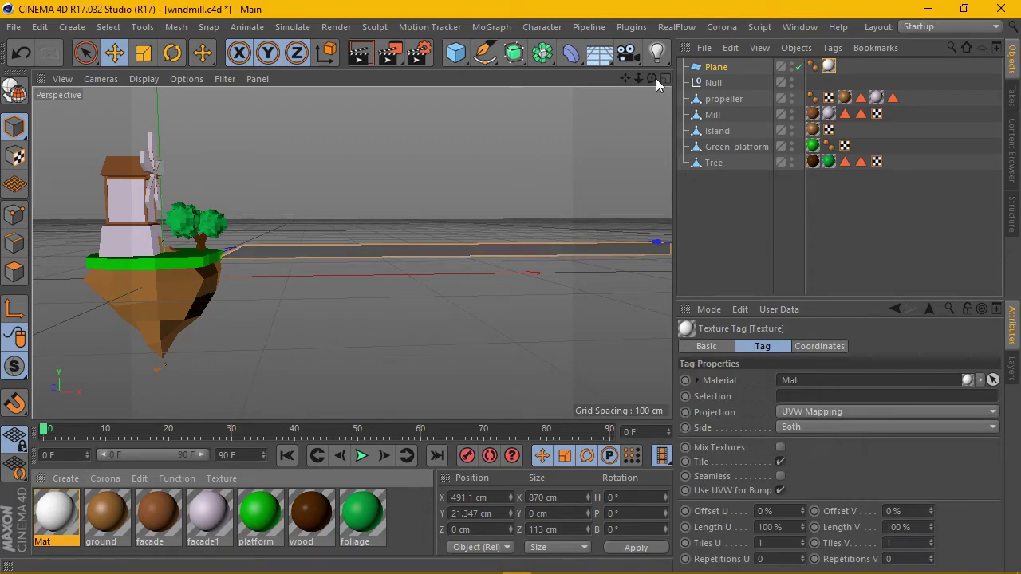
drag(656, 78, 656, 78)
scroll(359, 224, down, 3)
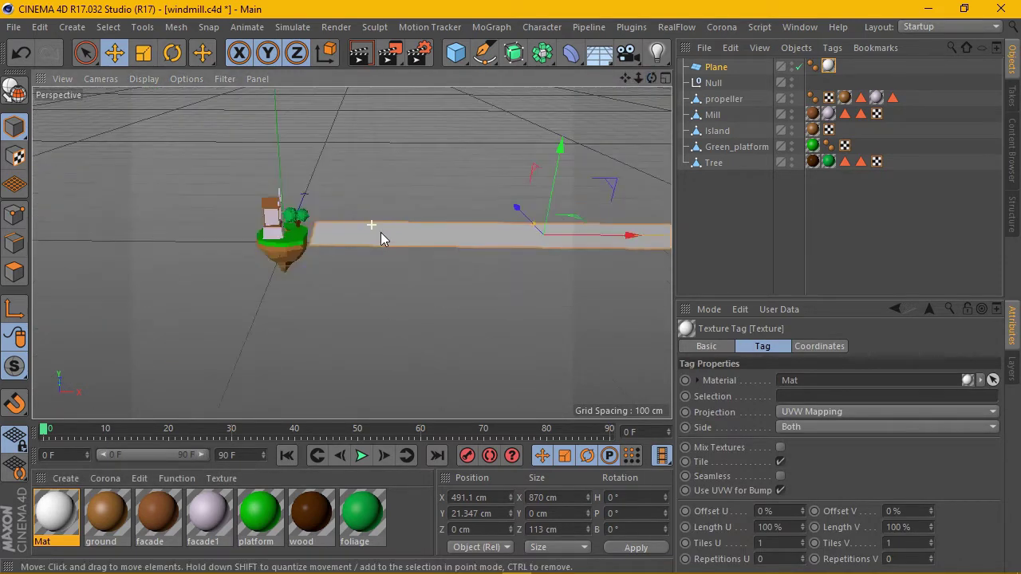
drag(611, 237, 609, 238)
scroll(462, 257, up, 3)
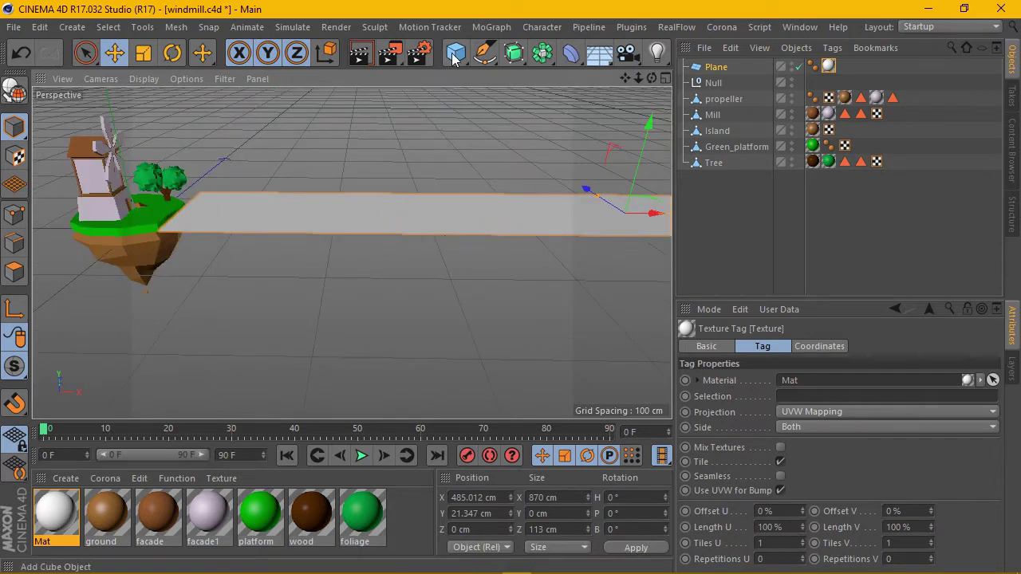
- Add a 20 cm radius Sphere and move it beside the island
drag(454, 60, 777, 103)
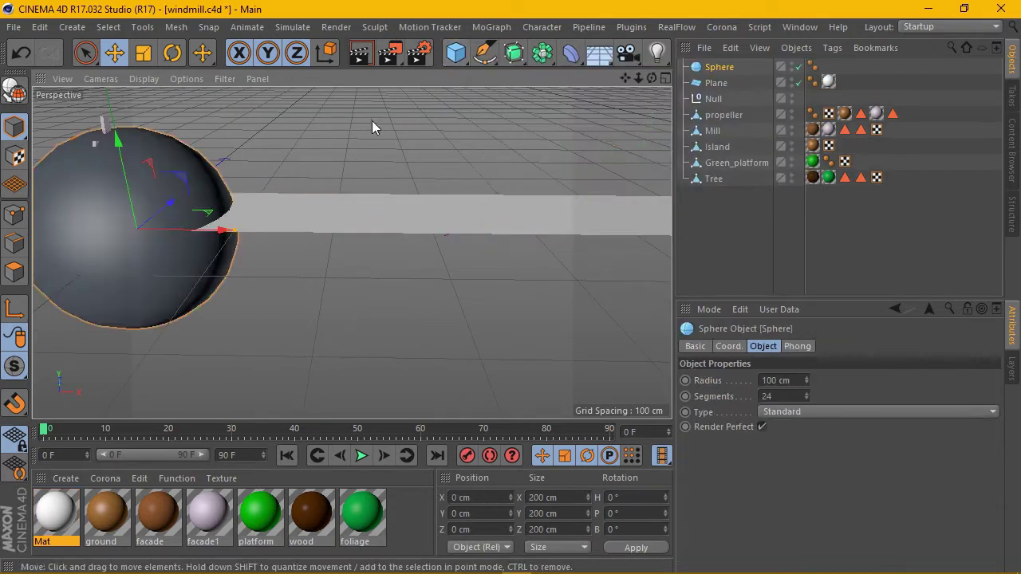
click(777, 380)
text(20)
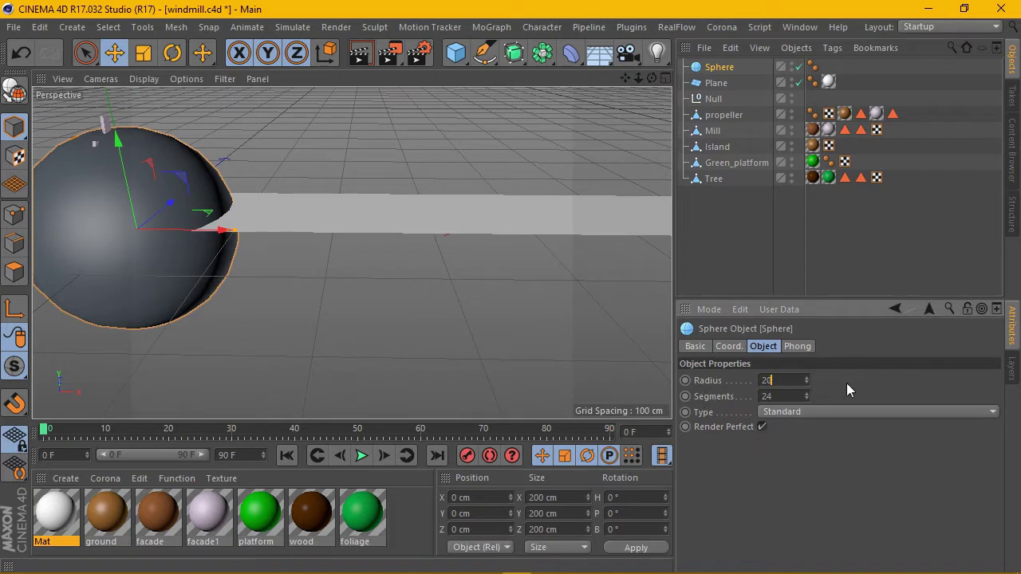
key(Return)
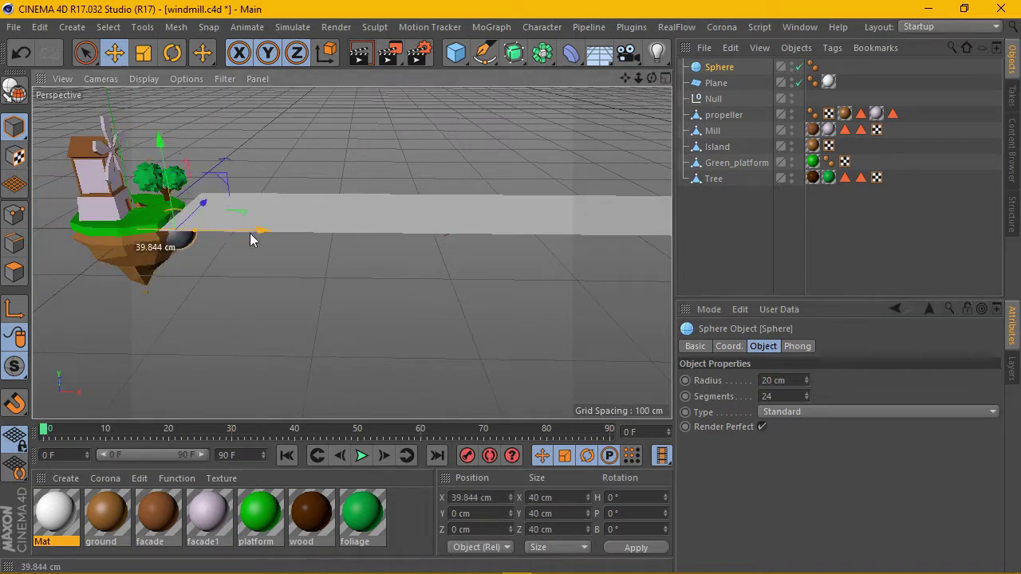
drag(216, 231, 288, 239)
drag(212, 191, 212, 166)
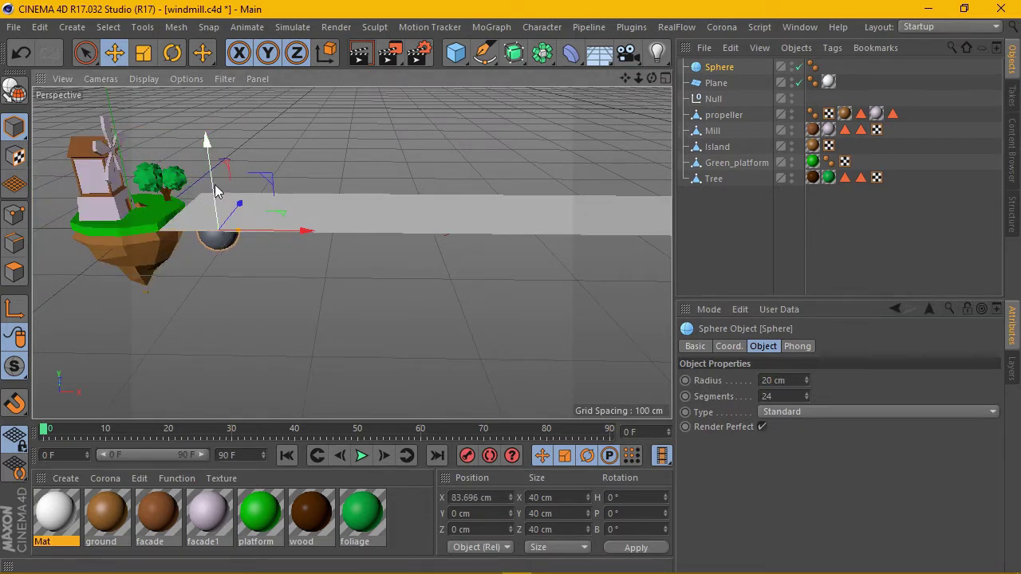
- In the enlarged Front view, raise the sphere onto the plane at Y 41.534 cm
click(665, 77)
click(665, 254)
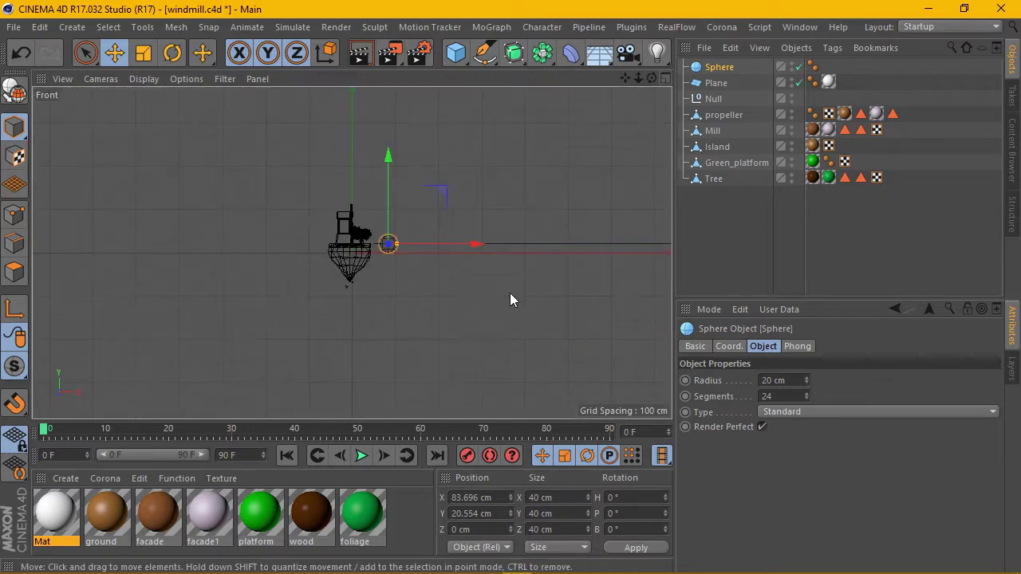
scroll(447, 263, up, 2)
scroll(420, 248, up, 3)
scroll(391, 246, up, 3)
scroll(384, 245, up, 2)
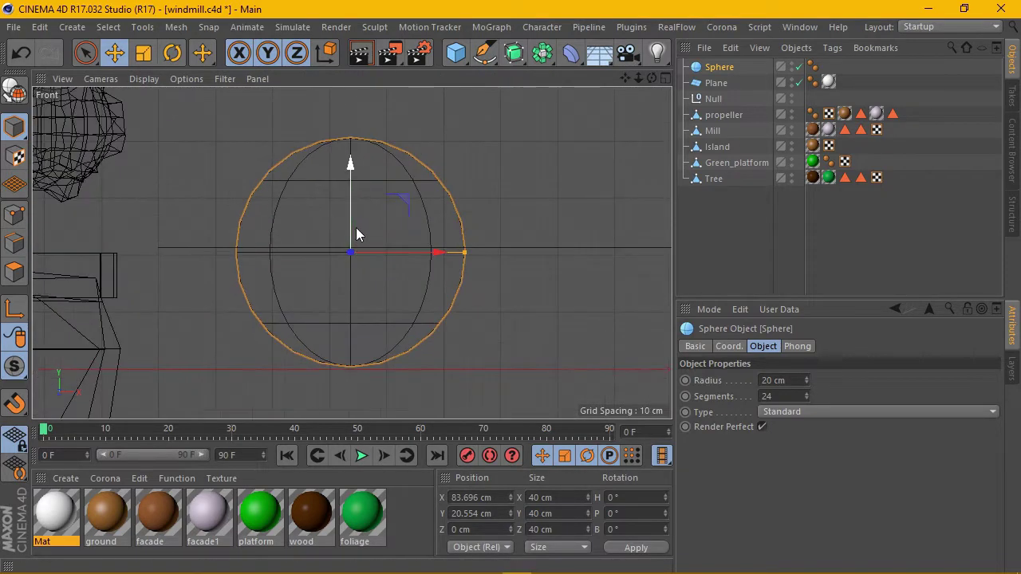
drag(348, 223, 338, 108)
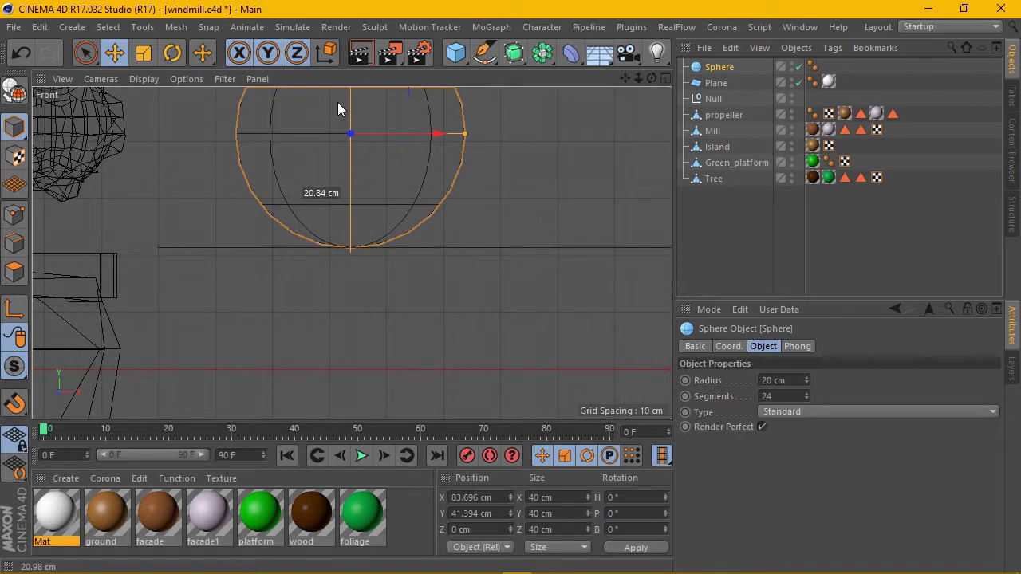
drag(337, 101, 337, 101)
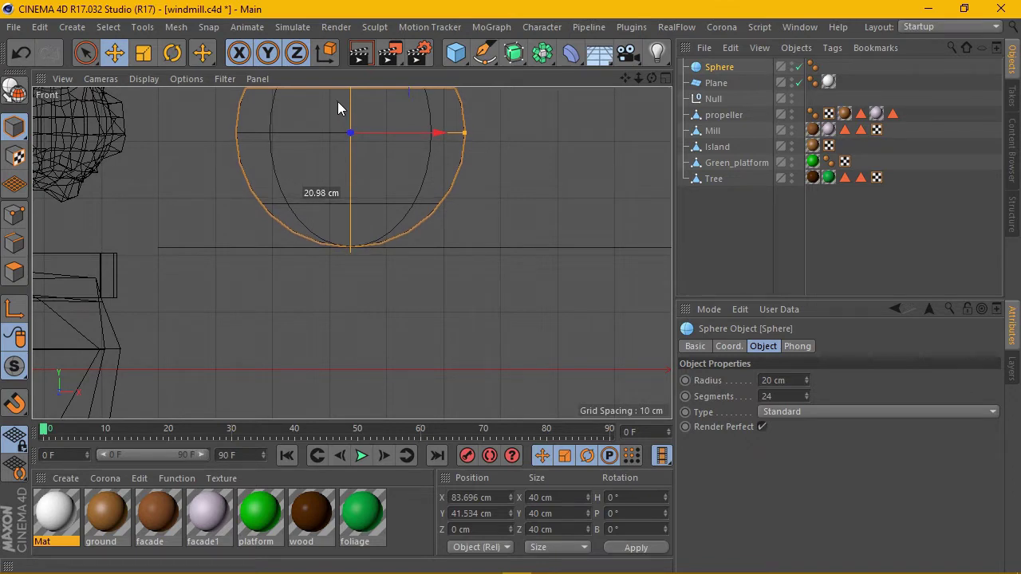
- Maximize the Perspective view, zoom in on the island and sphere, and render a preview
click(665, 78)
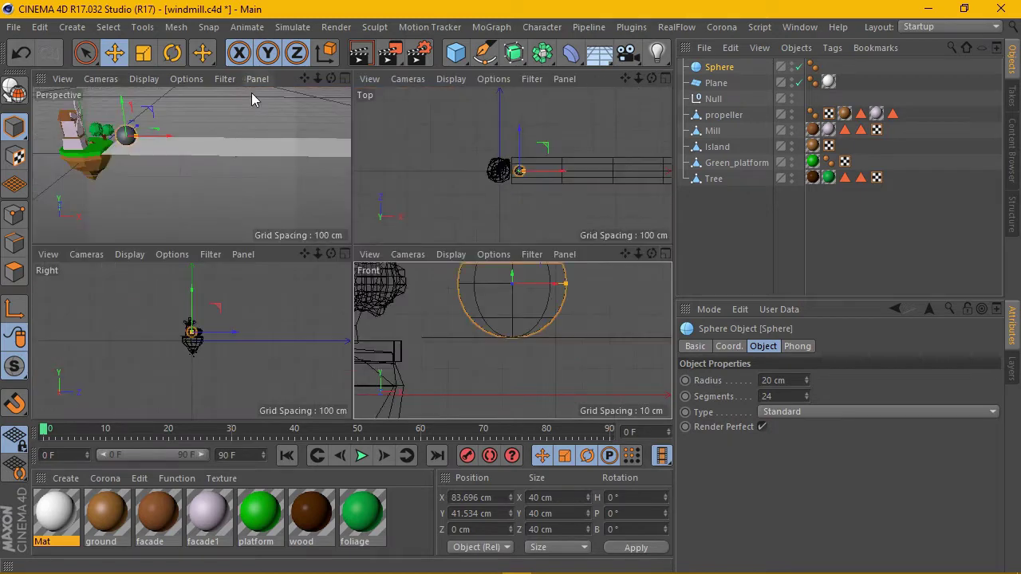
click(337, 78)
mouse_move(638, 78)
mouse_down()
mouse_move(652, 79)
mouse_move(625, 78)
mouse_up()
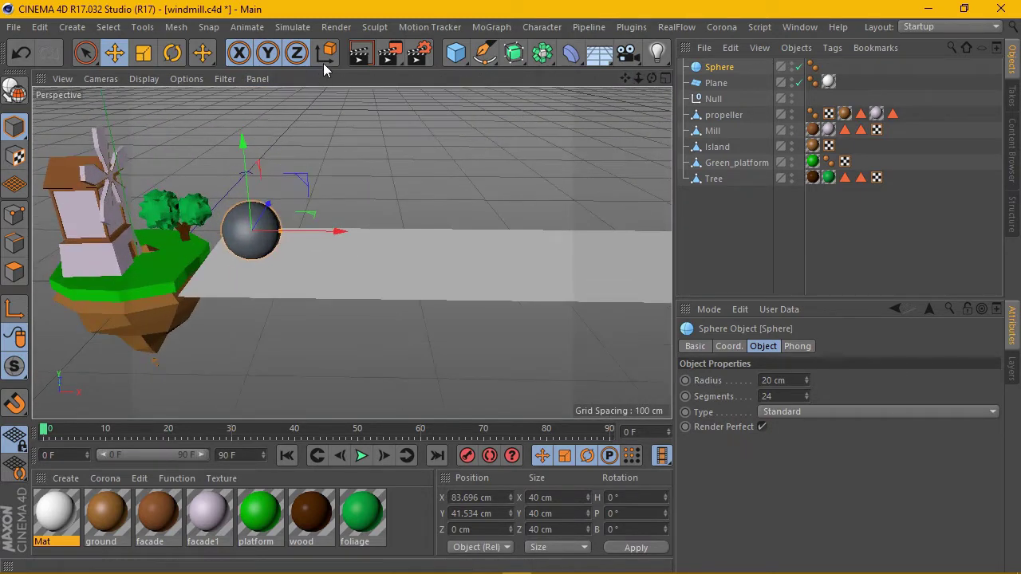
click(360, 52)
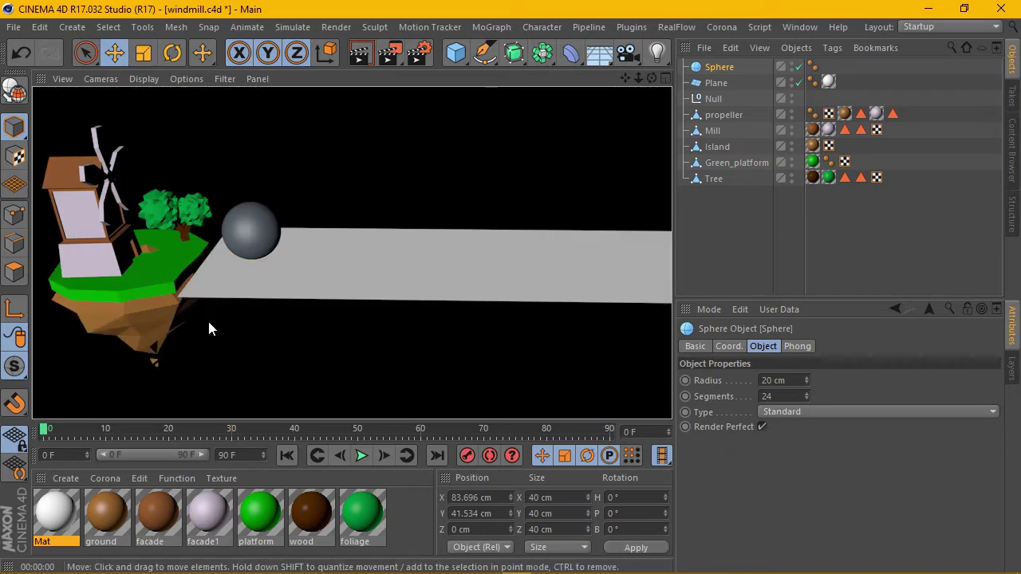
click(67, 471)
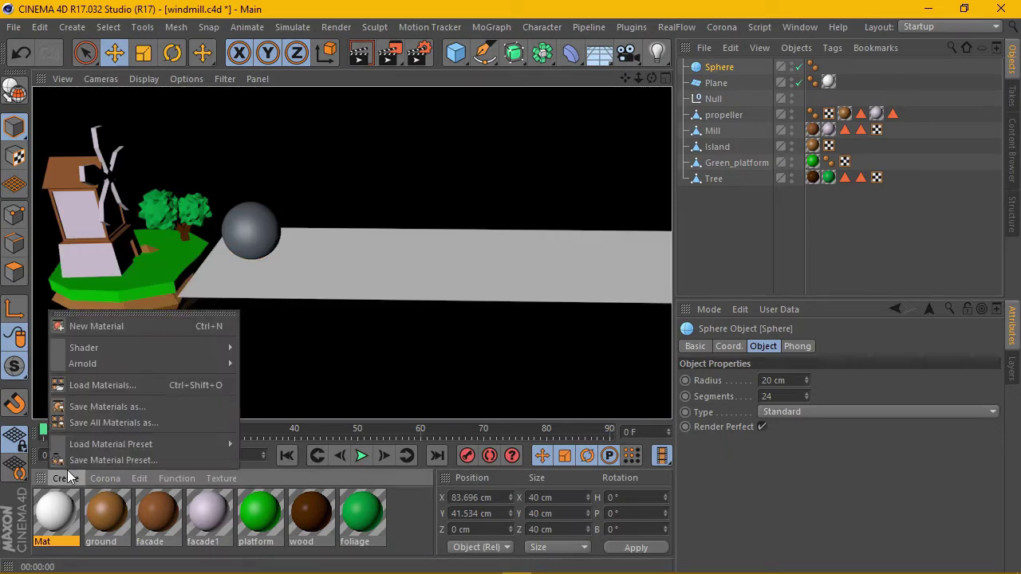
- Create Mat.1 with Reflectance off and a five-point Stars shader as its colour texture
click(96, 326)
double_click(56, 514)
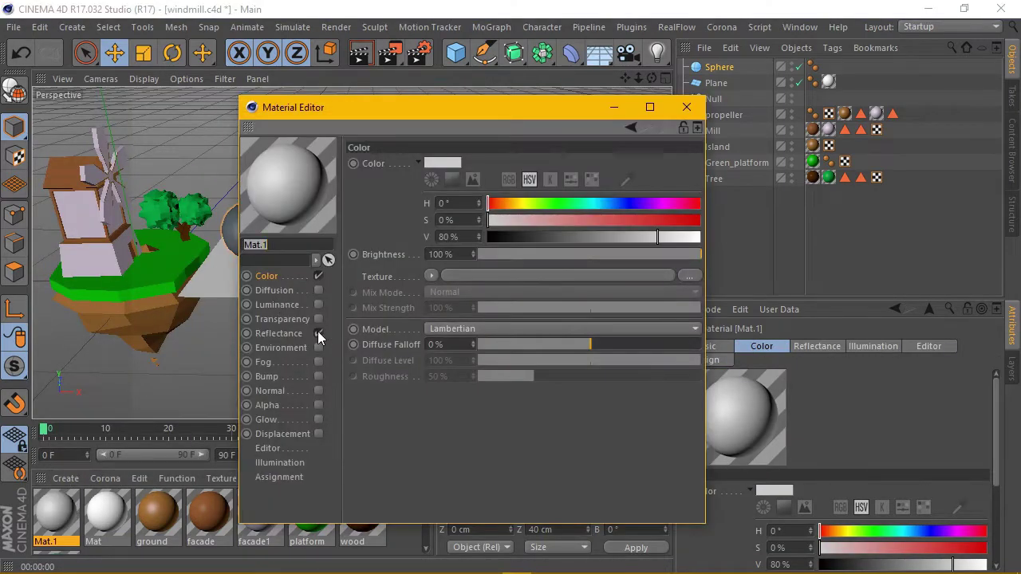
click(318, 333)
click(428, 277)
mouse_move(448, 500)
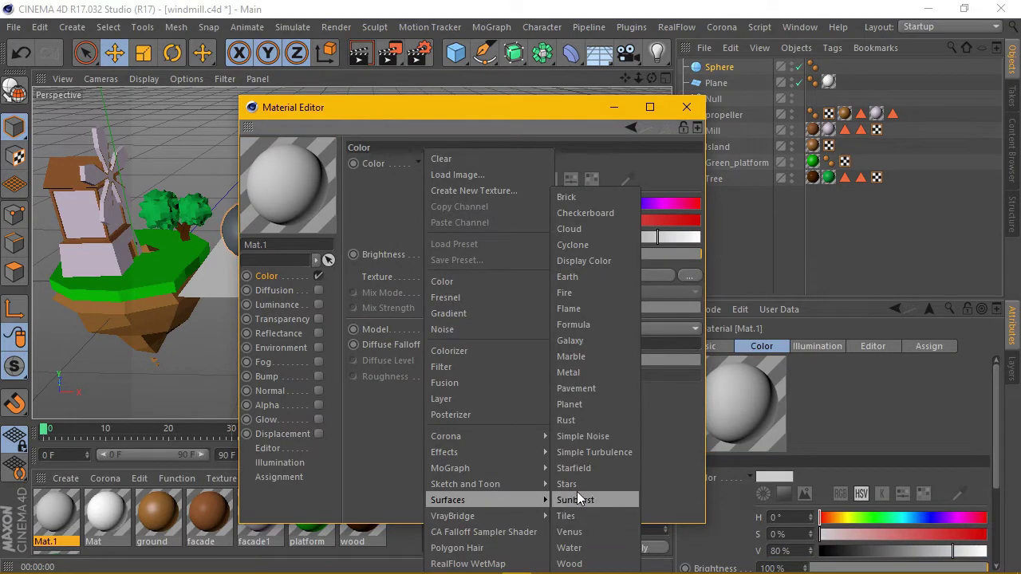
click(597, 488)
click(464, 311)
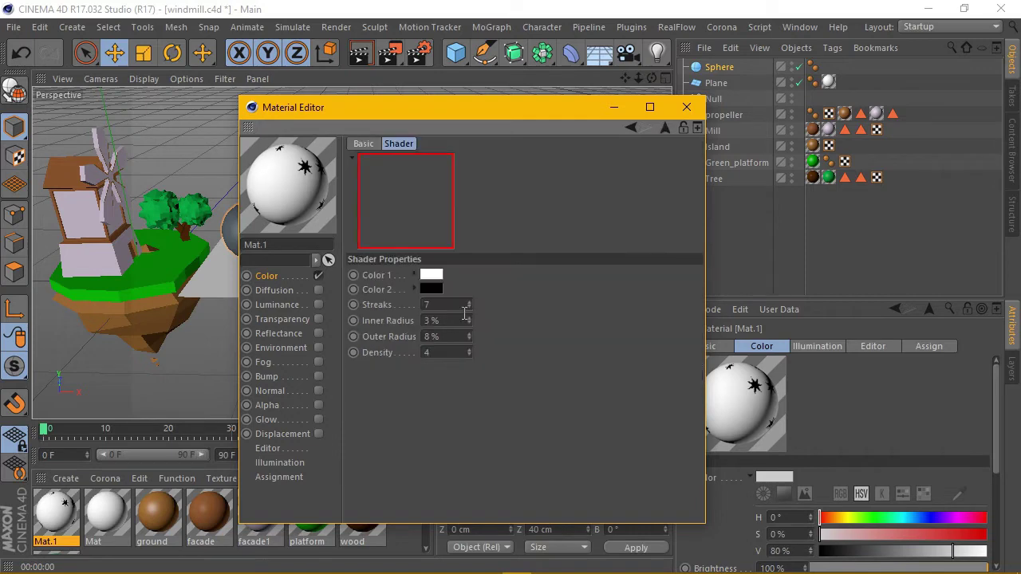
text(5)
key(Return)
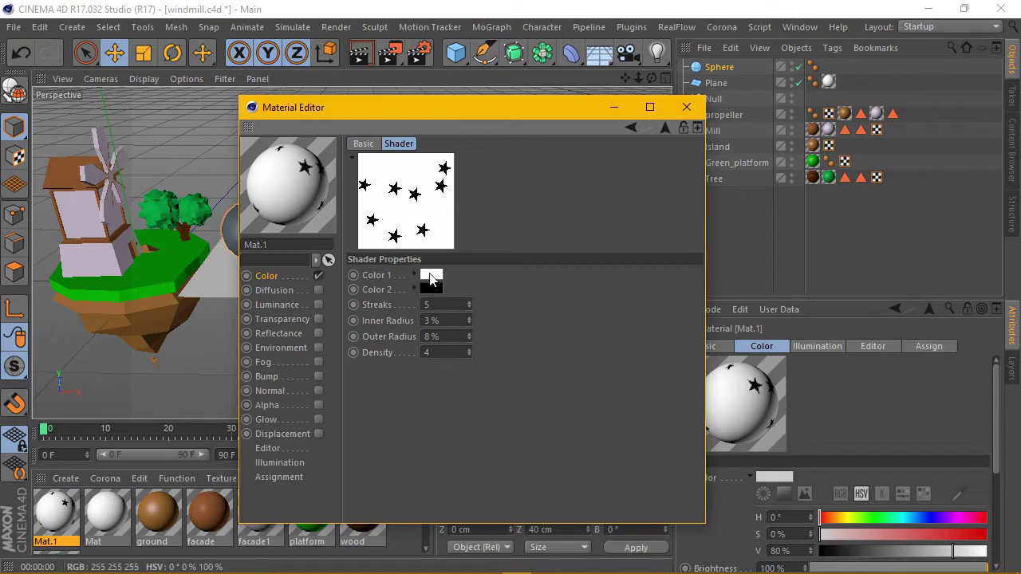
- Set the Stars shader's base colour to green and its star colour to white
click(431, 279)
mouse_move(451, 274)
mouse_down()
mouse_move(432, 274)
mouse_move(530, 294)
mouse_up()
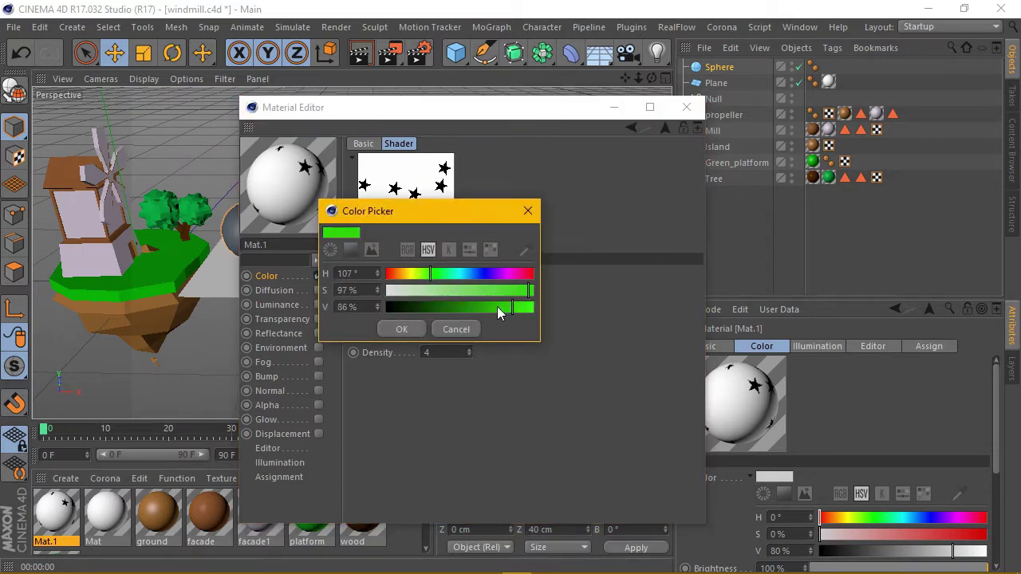
click(394, 327)
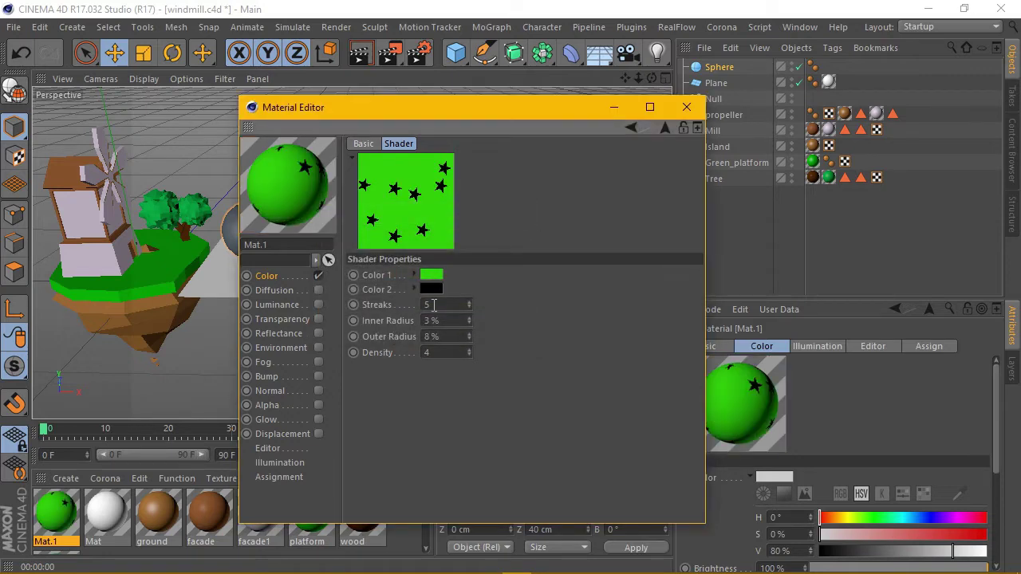
click(430, 288)
drag(433, 322, 543, 321)
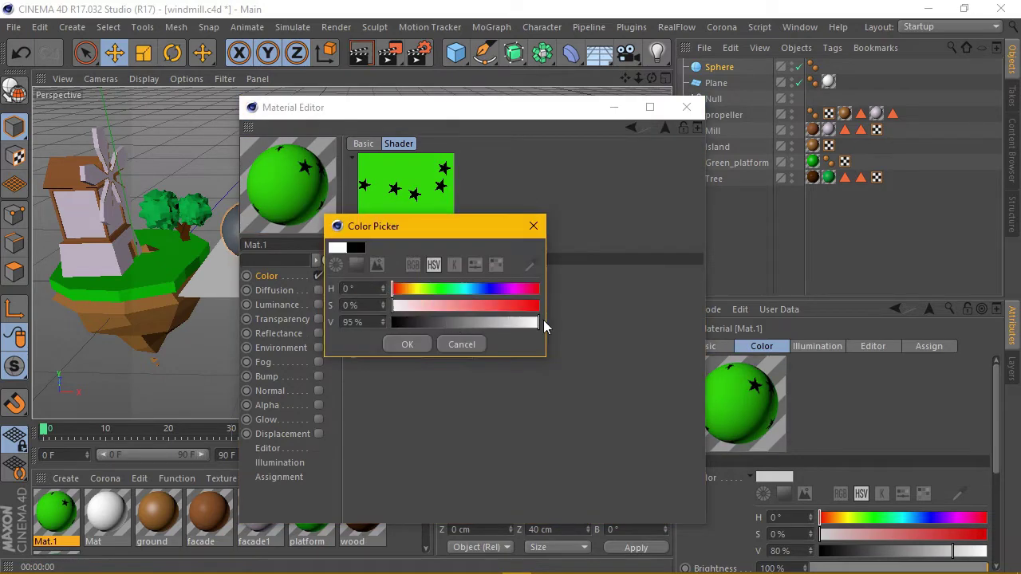
click(395, 343)
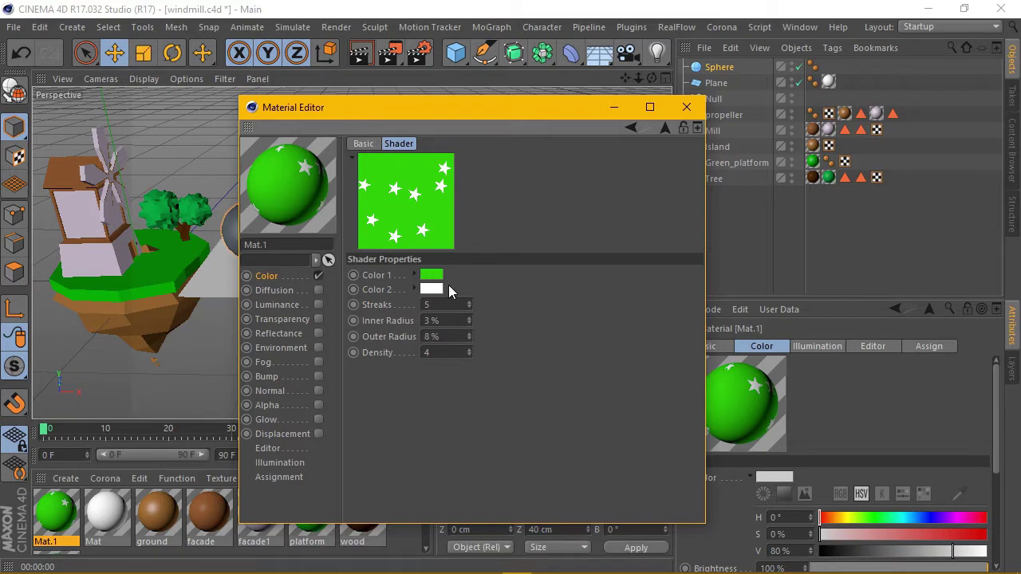
- Apply the Mat.1 star material to the Sphere
click(686, 106)
drag(57, 512, 814, 102)
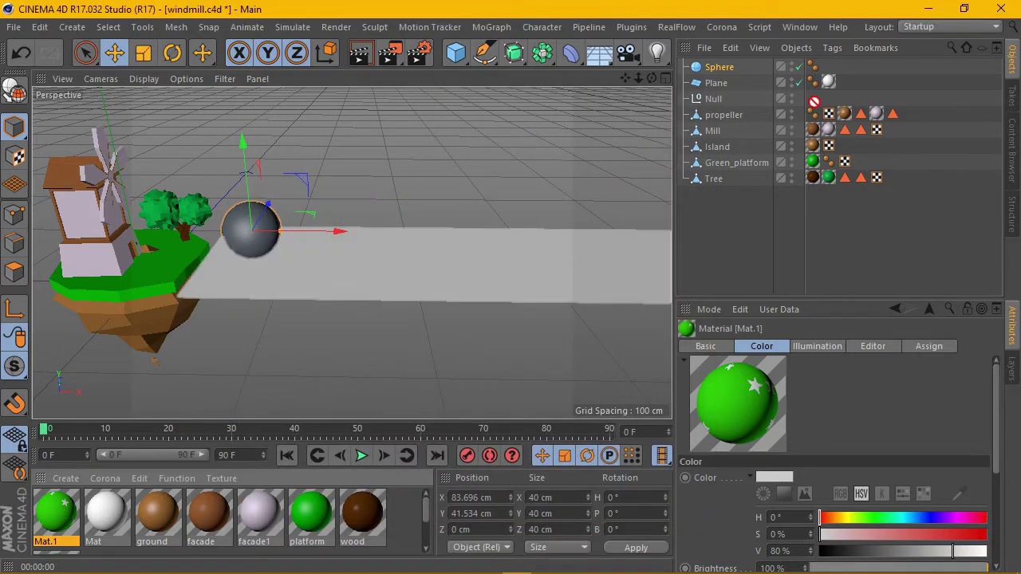
drag(764, 80, 712, 67)
- Zoom in on the sphere and set its Mat.1 texture tag's Tiles U to 1.62
scroll(239, 239, up, 2)
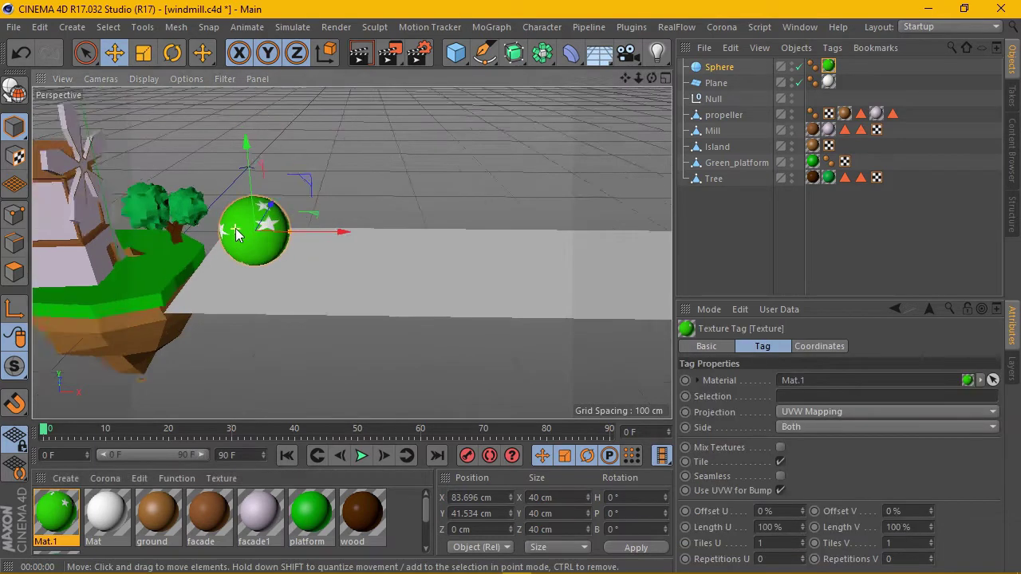
scroll(239, 239, up, 2)
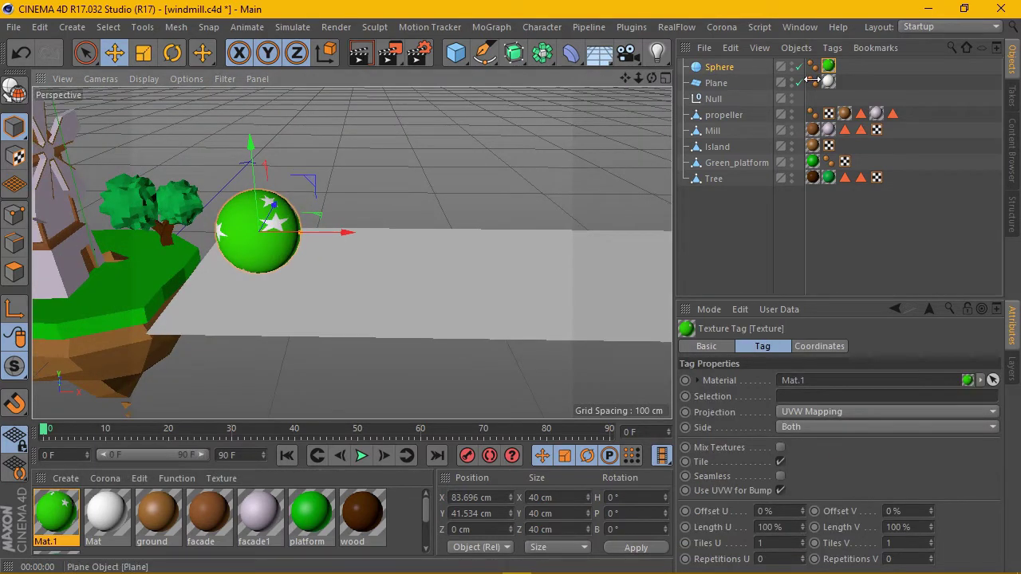
scroll(255, 239, up, 2)
scroll(255, 239, up, 2)
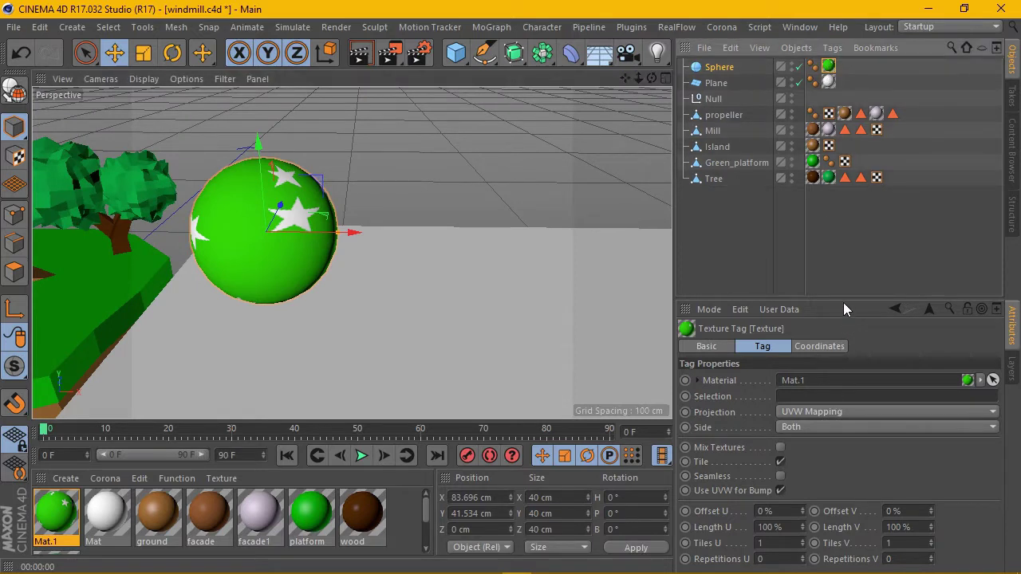
drag(845, 300, 845, 233)
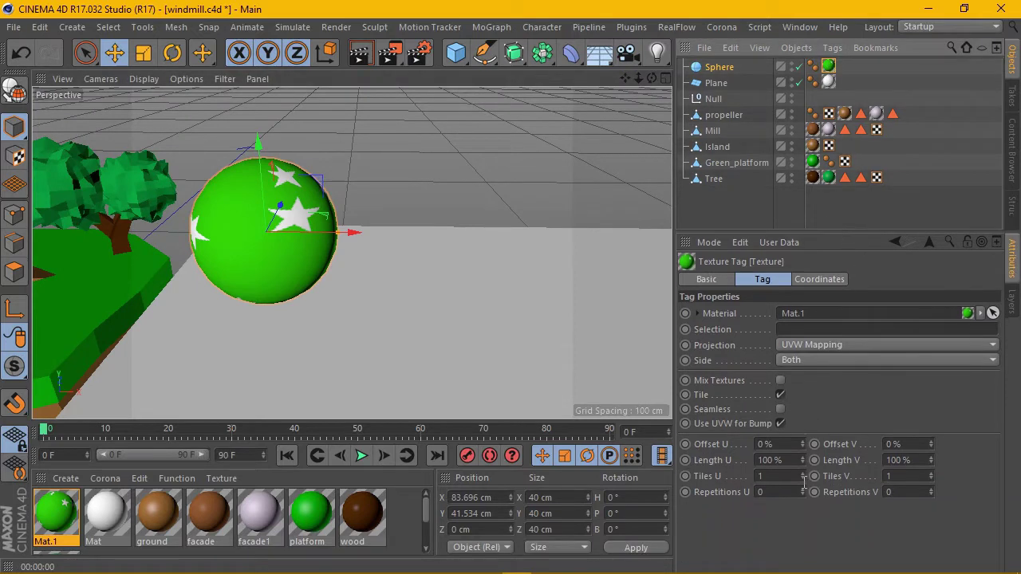
mouse_move(801, 476)
mouse_down()
mouse_move(789, 479)
mouse_move(780, 458)
mouse_up()
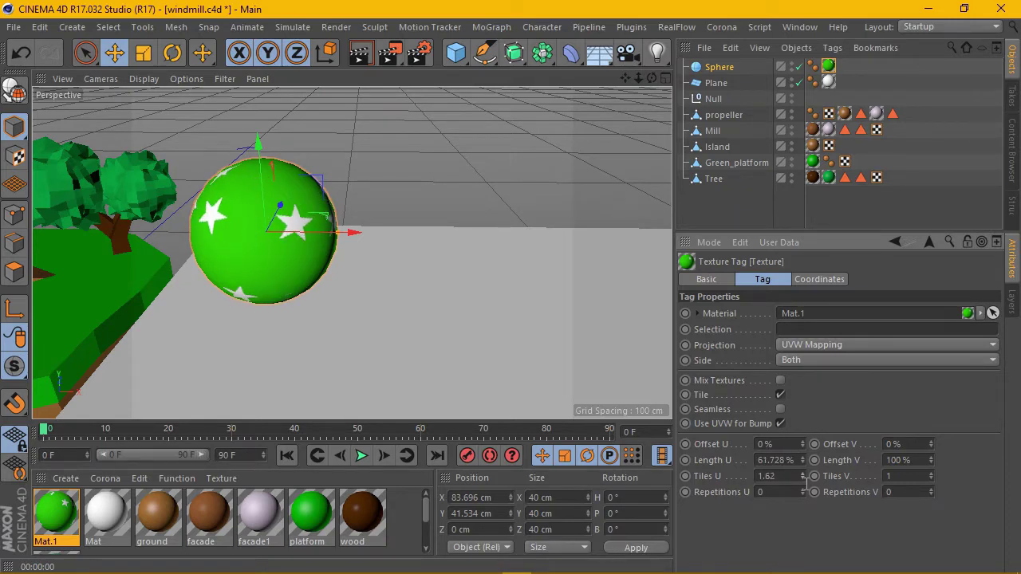
scroll(311, 268, down, 5)
scroll(276, 284, down, 3)
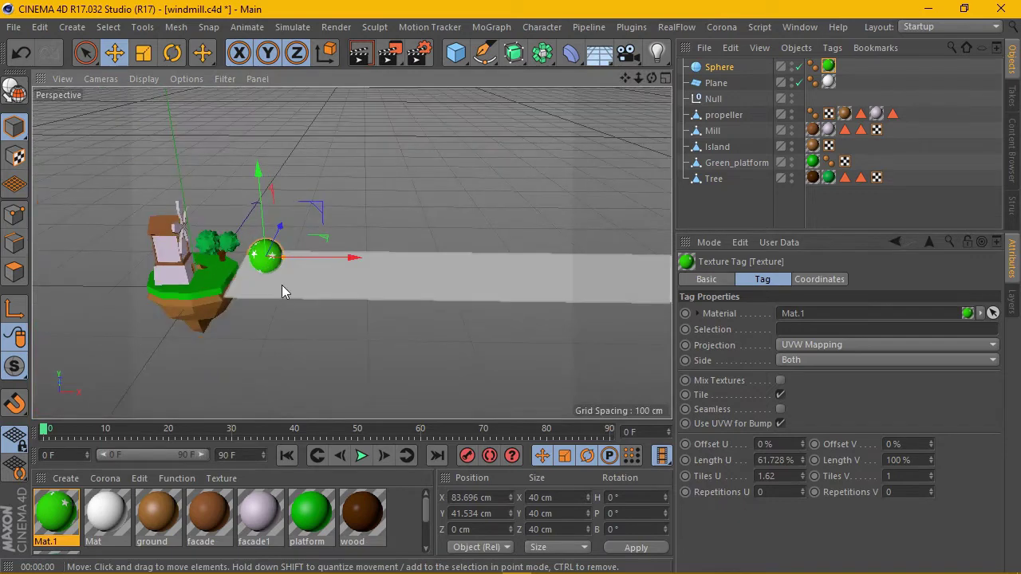
- Extend the preview range end from 90 to 300 F and play the animation from frame 0
scroll(282, 285, down, 1)
click(361, 455)
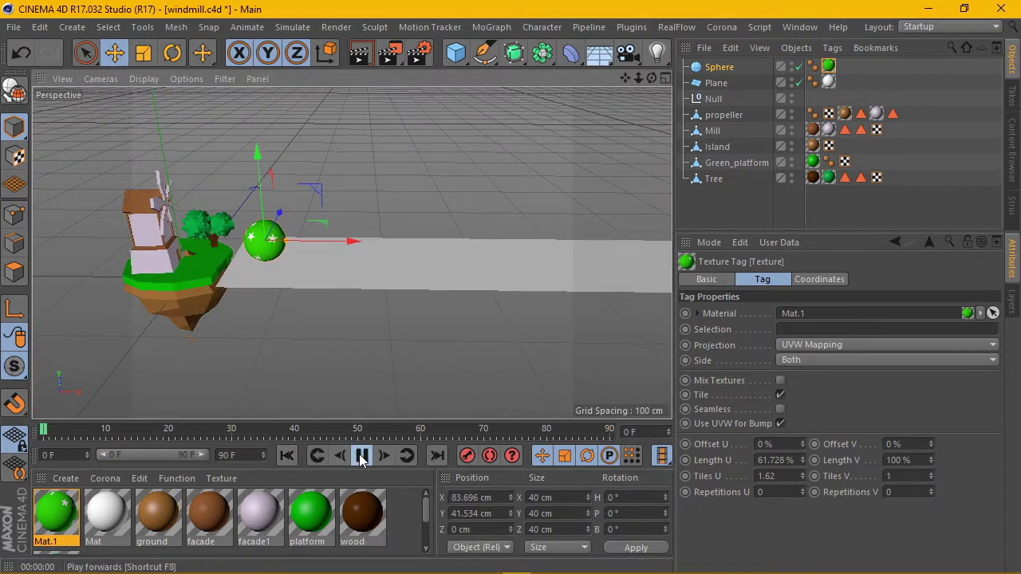
click(360, 460)
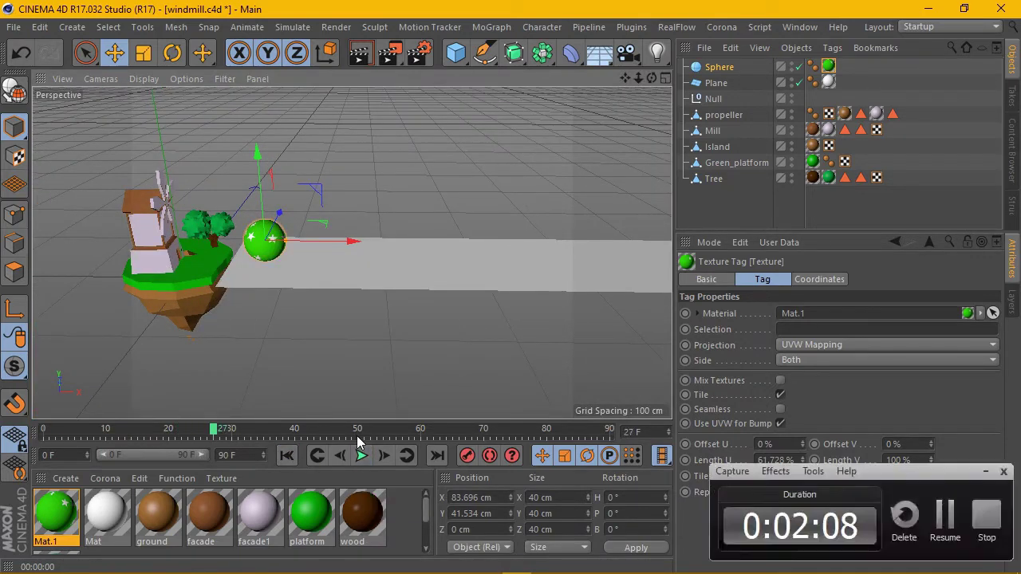
scroll(340, 312, up, 2)
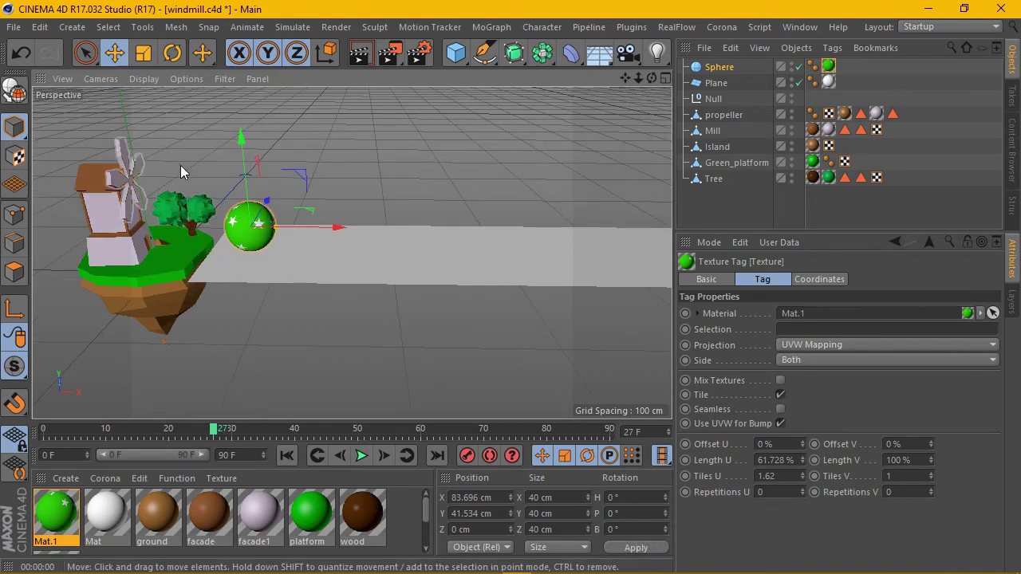
click(237, 454)
text(300)
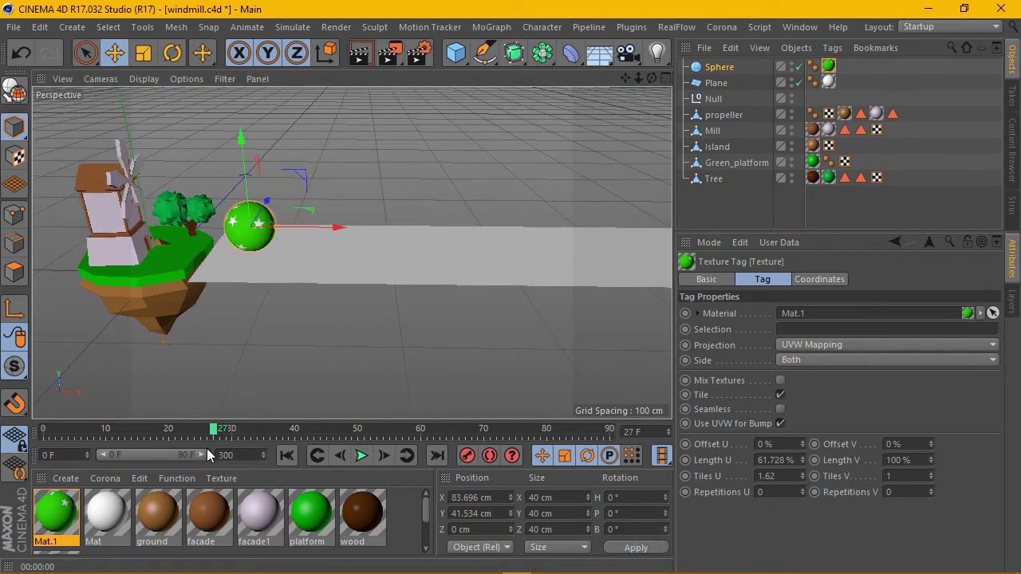
drag(207, 451, 251, 462)
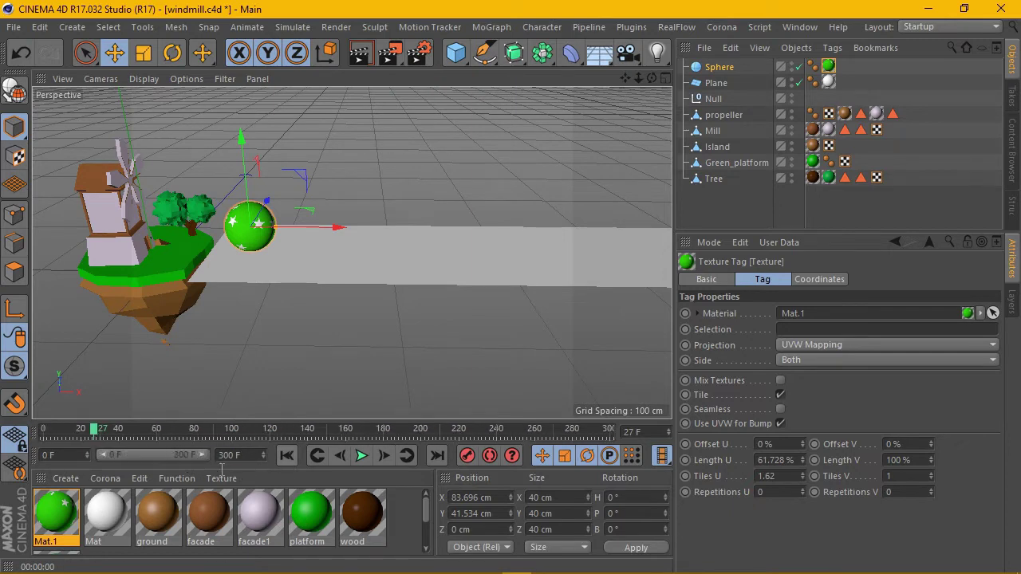
click(292, 457)
click(362, 455)
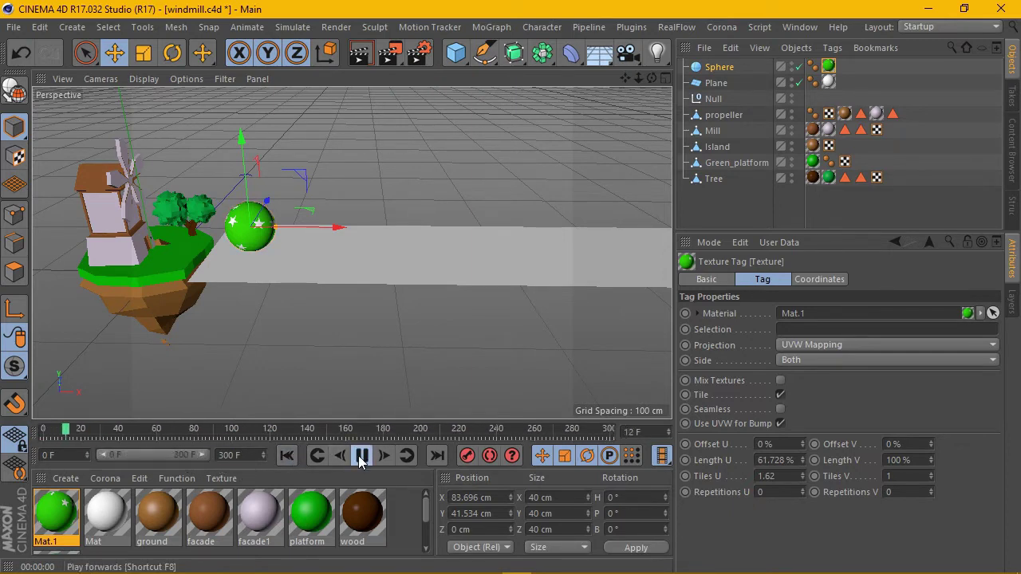
- Inspect the propeller's coordinates, then nudge the sphere to X 76.259 cm and return to frame 0
click(720, 114)
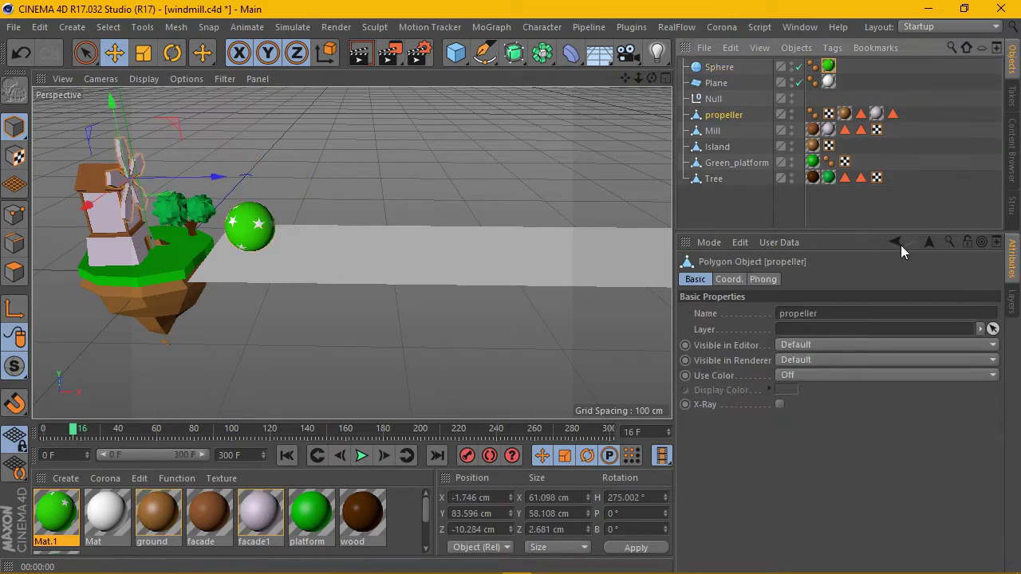
click(760, 279)
click(729, 279)
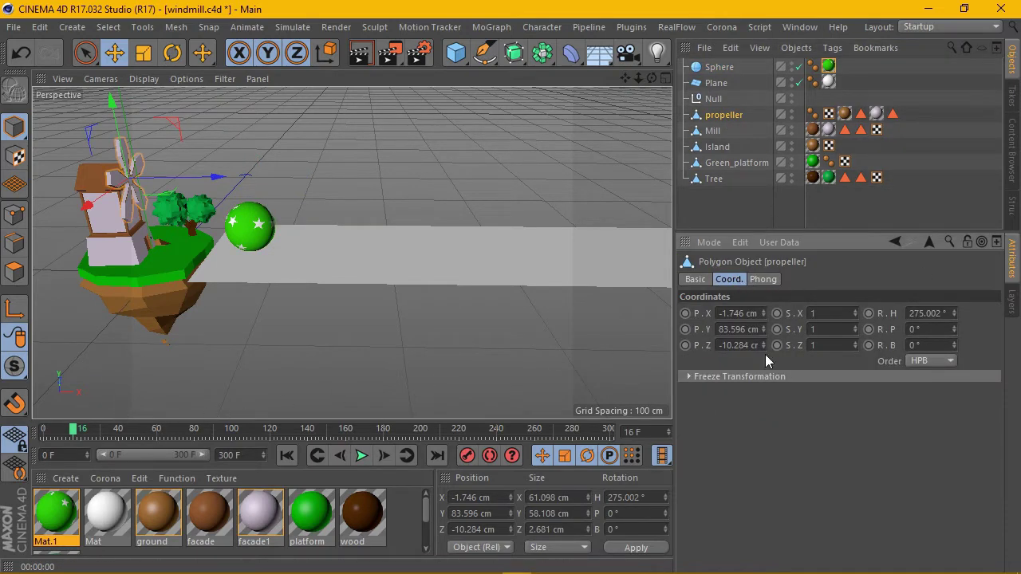
scroll(68, 177, up, 4)
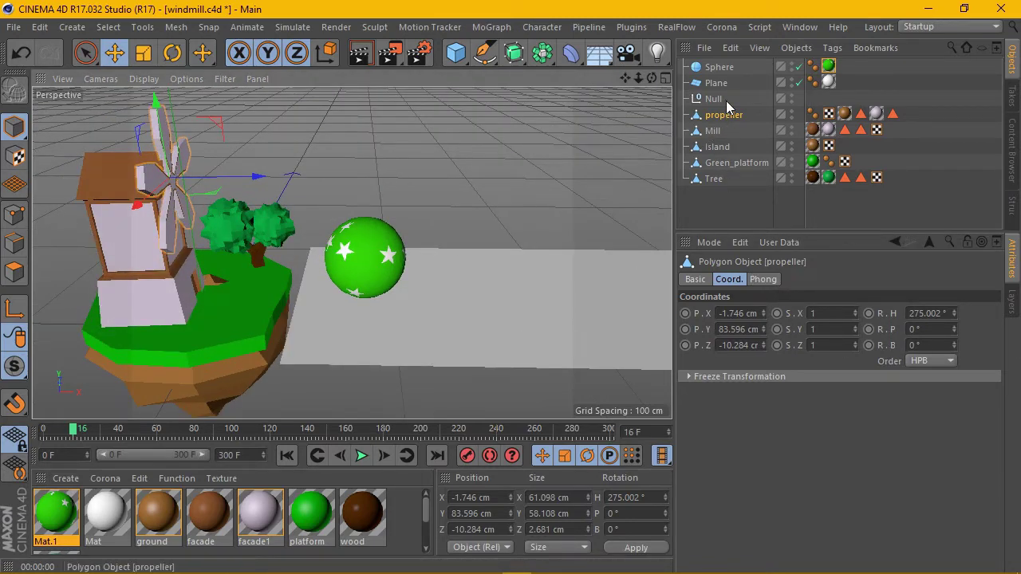
click(725, 68)
drag(450, 257, 435, 256)
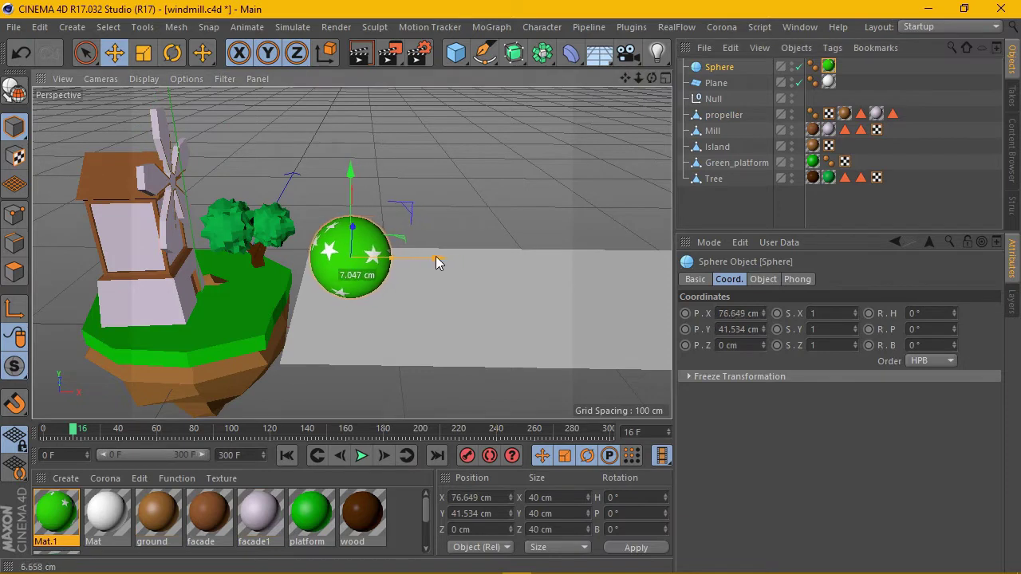
click(42, 428)
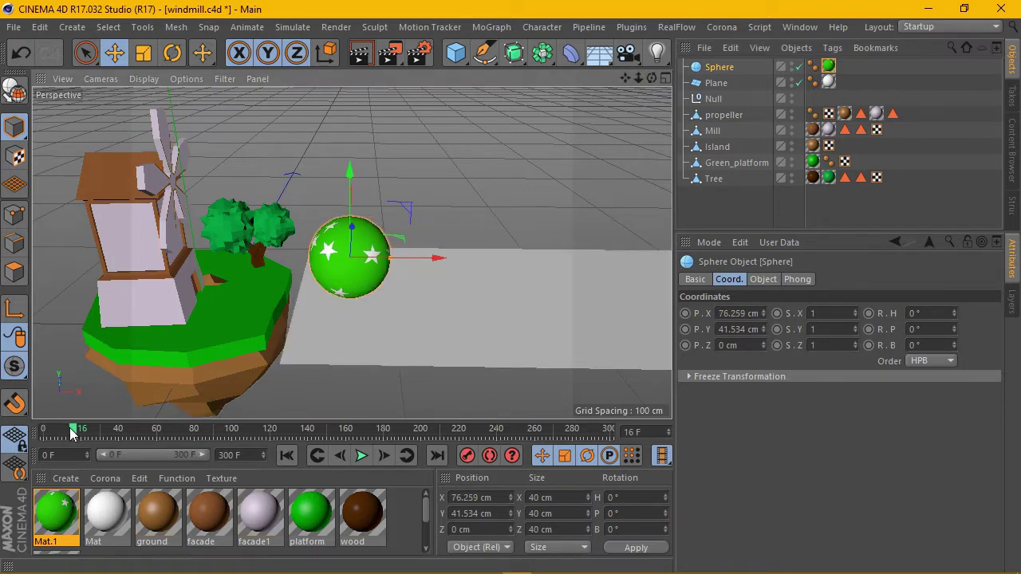
- Set the propeller's R.B bank rotation to 0°
click(724, 115)
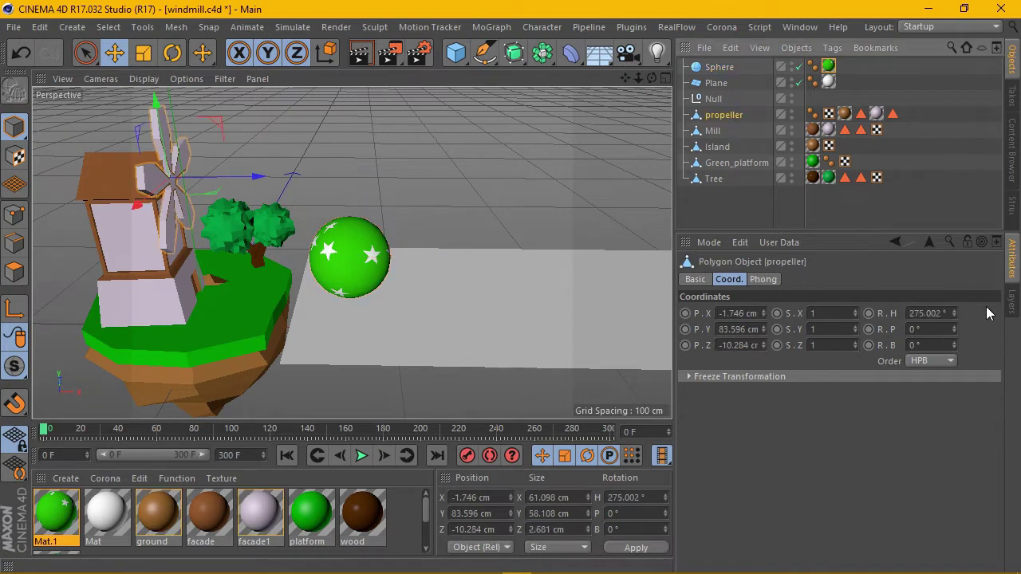
mouse_move(954, 345)
mouse_down()
mouse_move(955, 314)
mouse_move(955, 348)
mouse_up()
text(0)
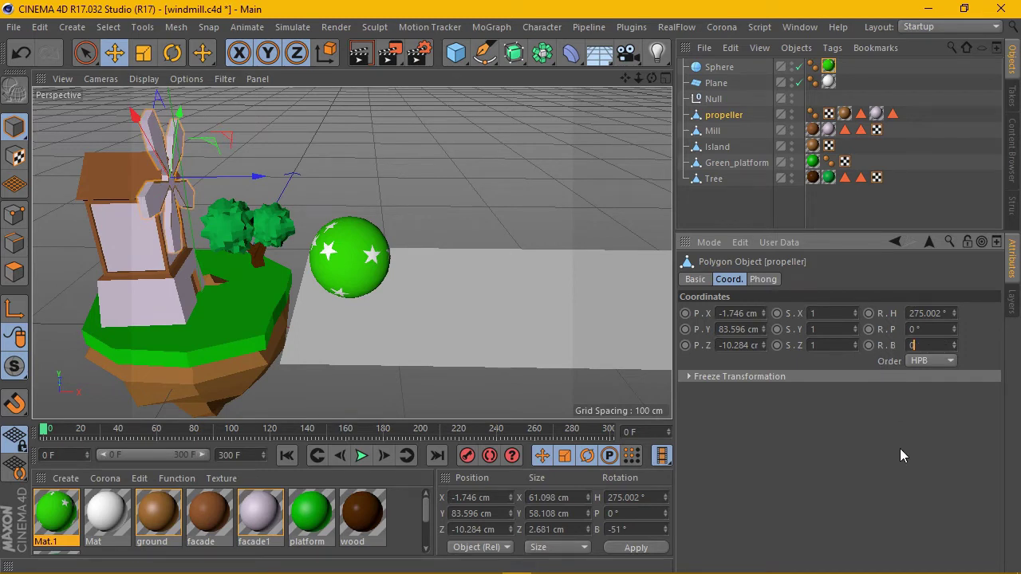
key(Return)
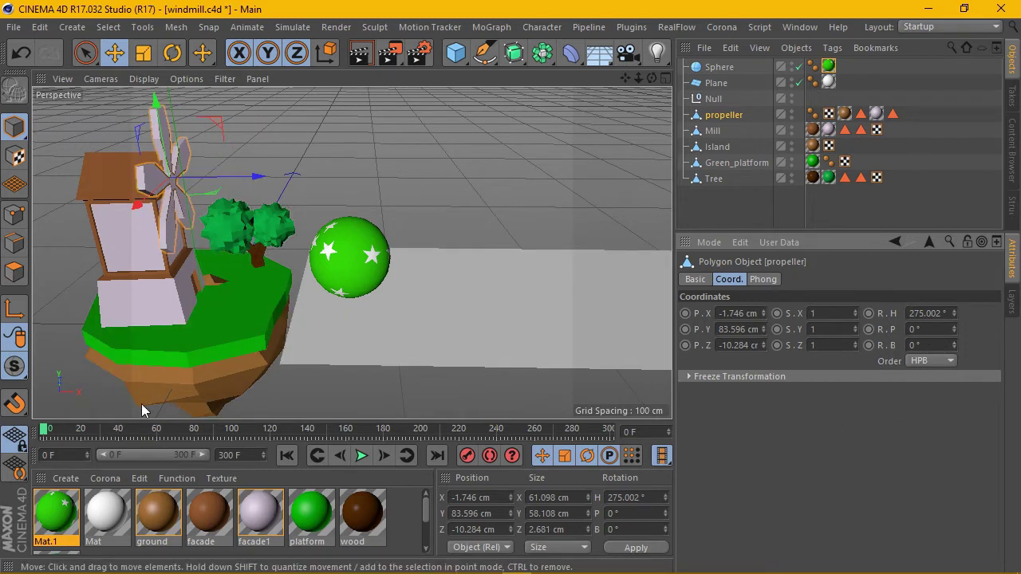
- Keyframe the propeller's bank rotation at 0° on frame 0, then key it at a later frame
right_click(872, 347)
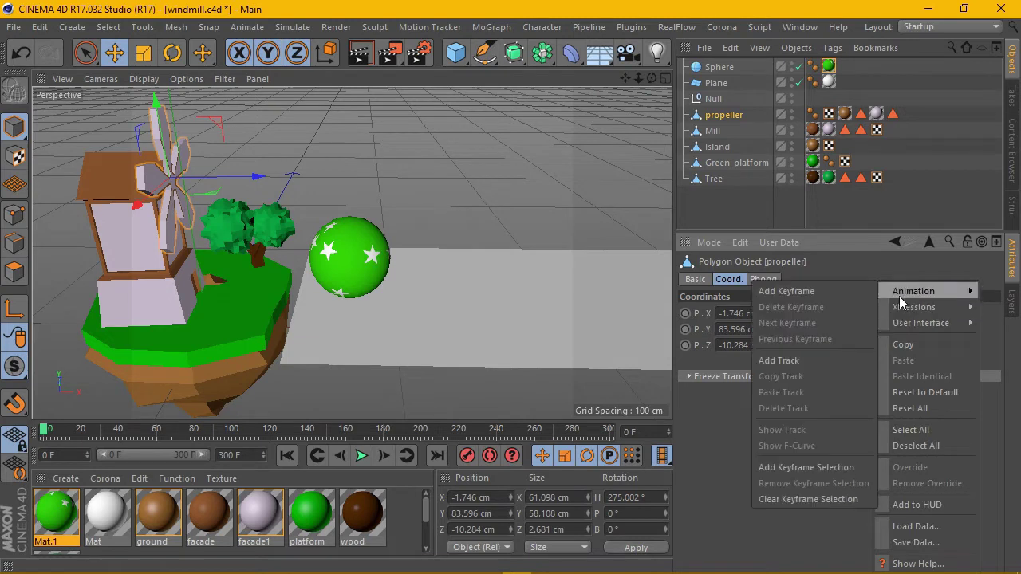
click(785, 285)
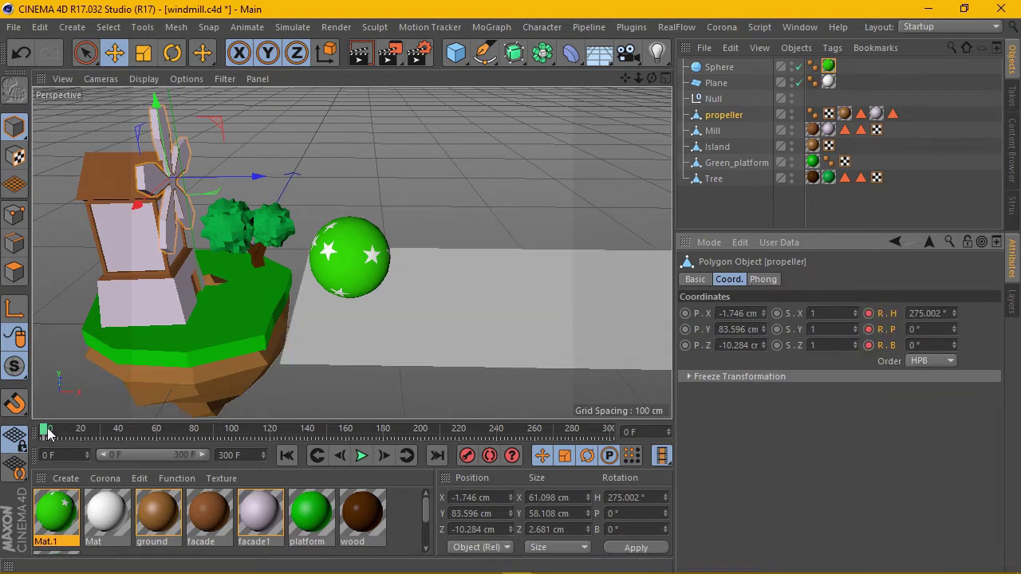
drag(48, 433, 56, 431)
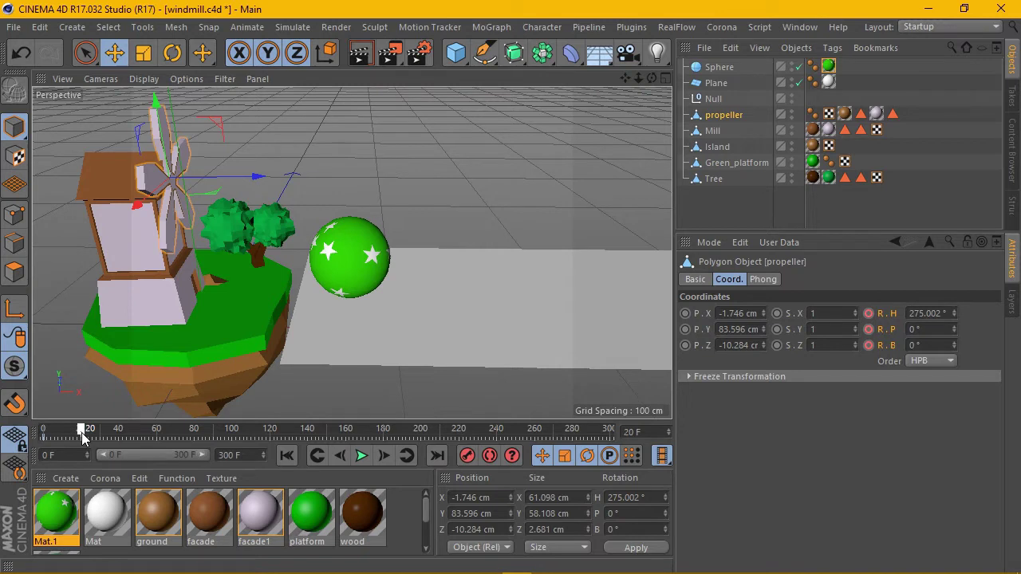
right_click(869, 345)
click(838, 290)
- Key the bank rotation at 360° on frame 300 and play back the spin
click(938, 349)
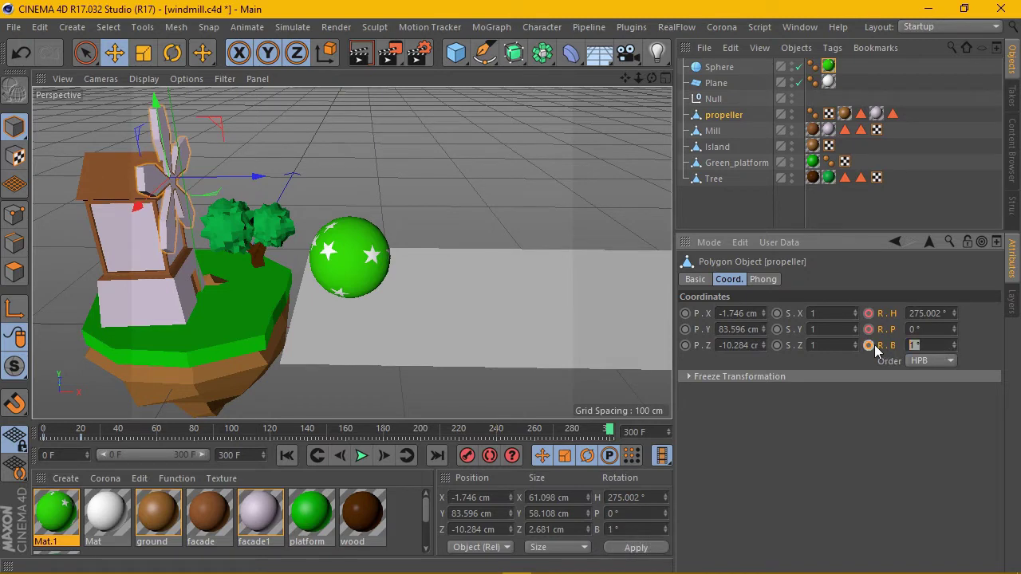
right_click(865, 347)
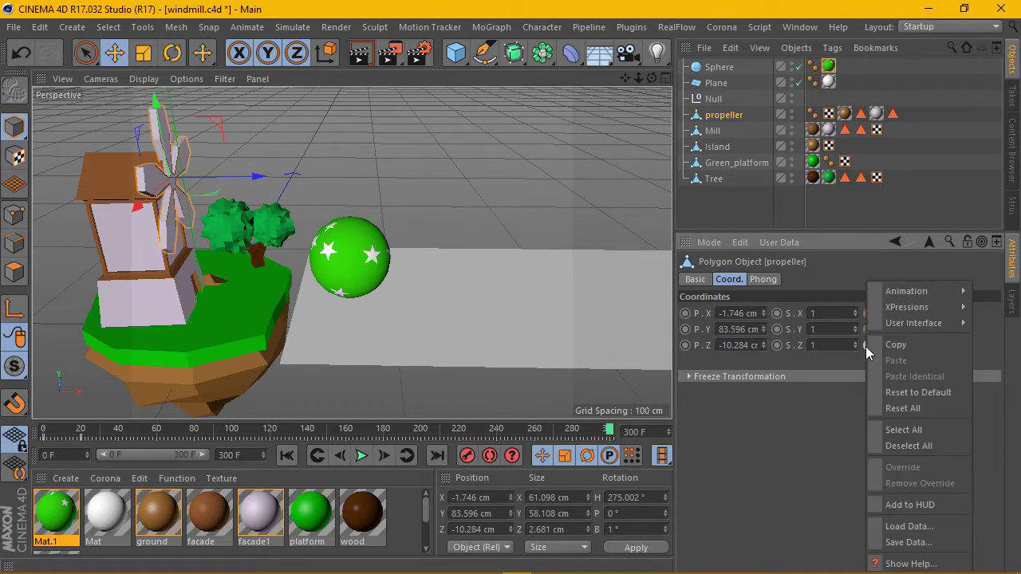
click(769, 289)
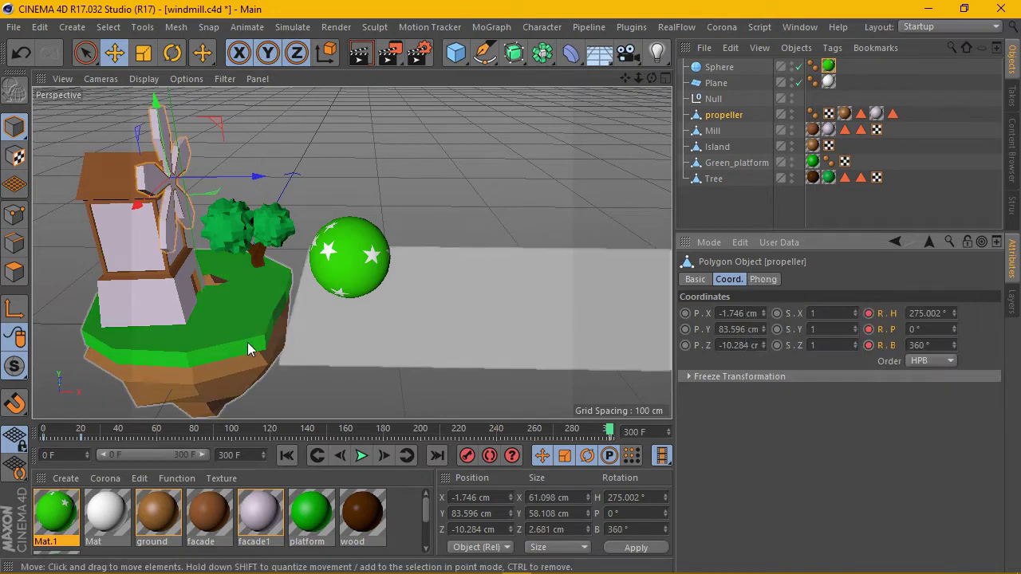
scroll(247, 342, down, 2)
click(360, 456)
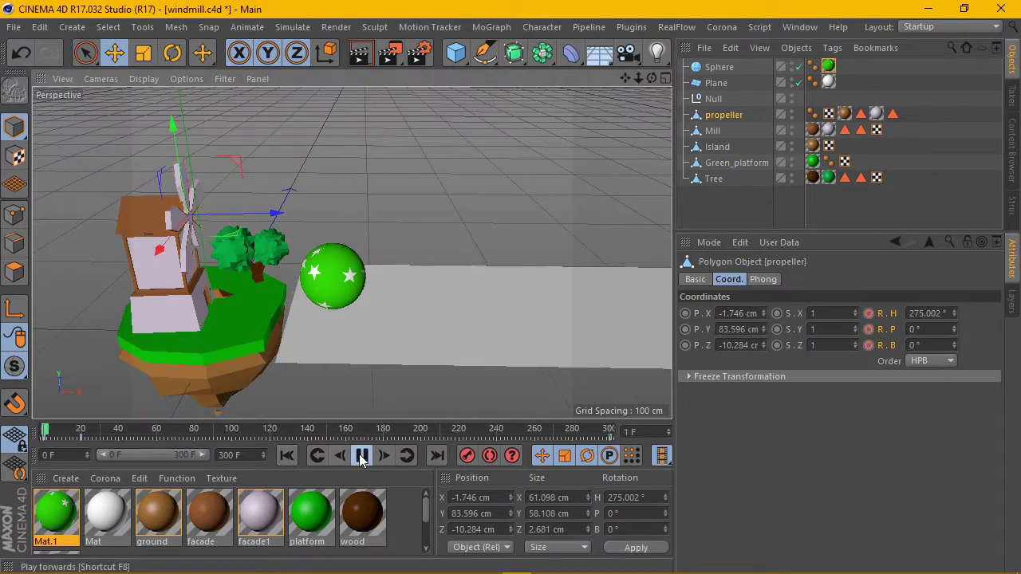
click(723, 206)
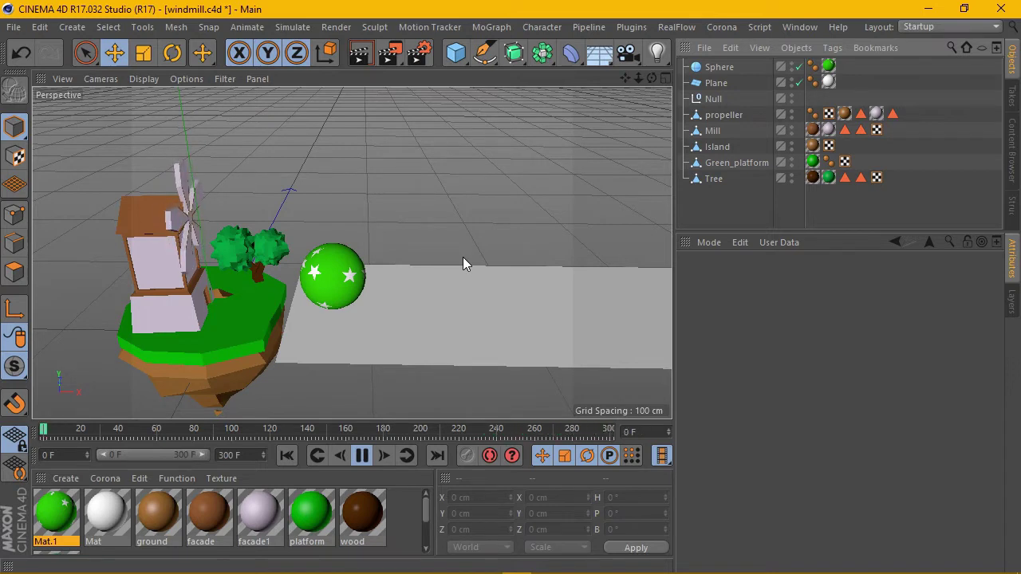
- Stop playback and keyframe the propeller's bank at 720° on frame 300
click(361, 455)
click(281, 455)
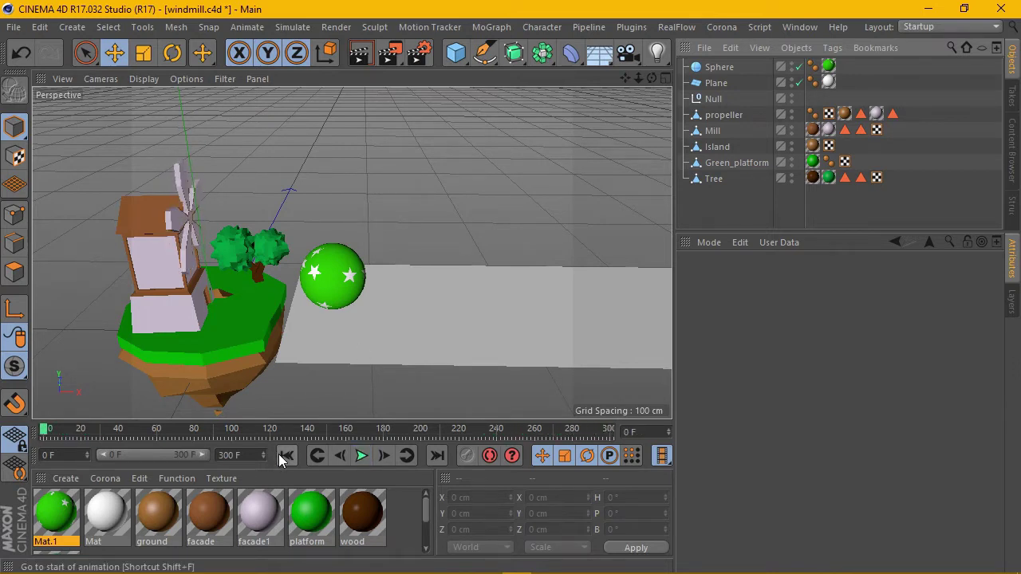
click(722, 114)
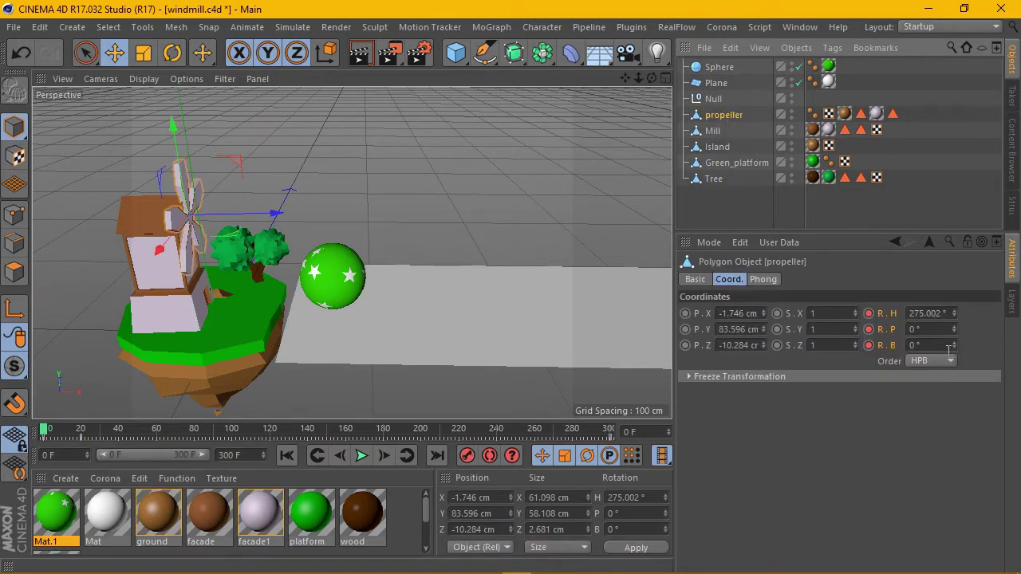
drag(45, 431, 662, 427)
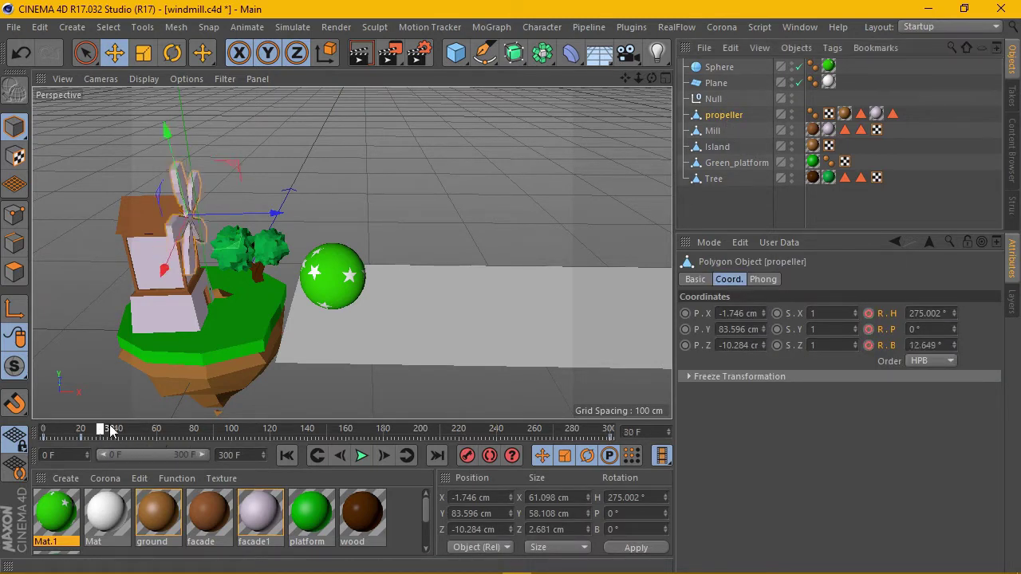
click(955, 346)
text(720)
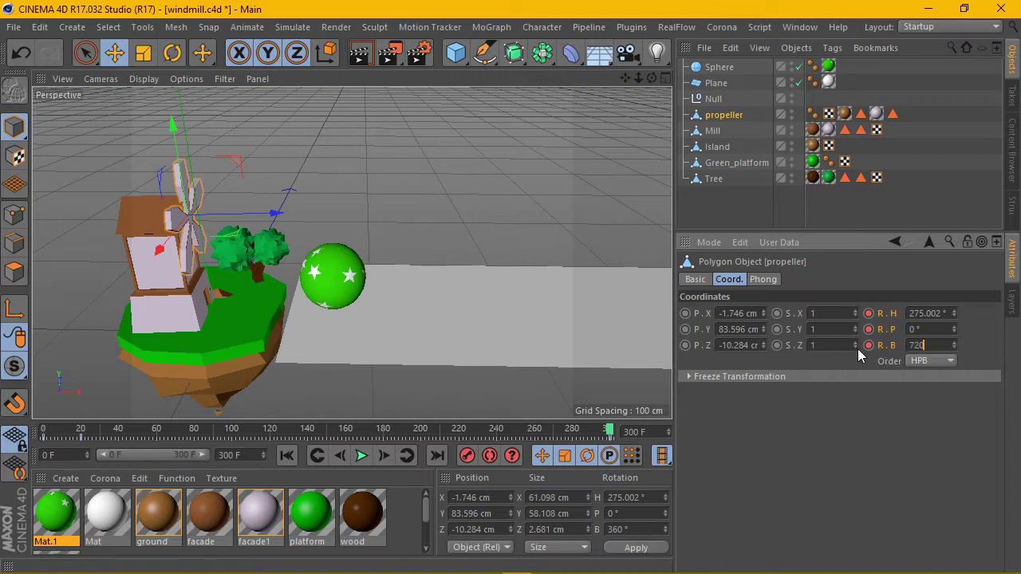
right_click(867, 351)
click(823, 291)
- Play back to check the faster spin, then start entering -1440 for the bank at frame 300
click(359, 455)
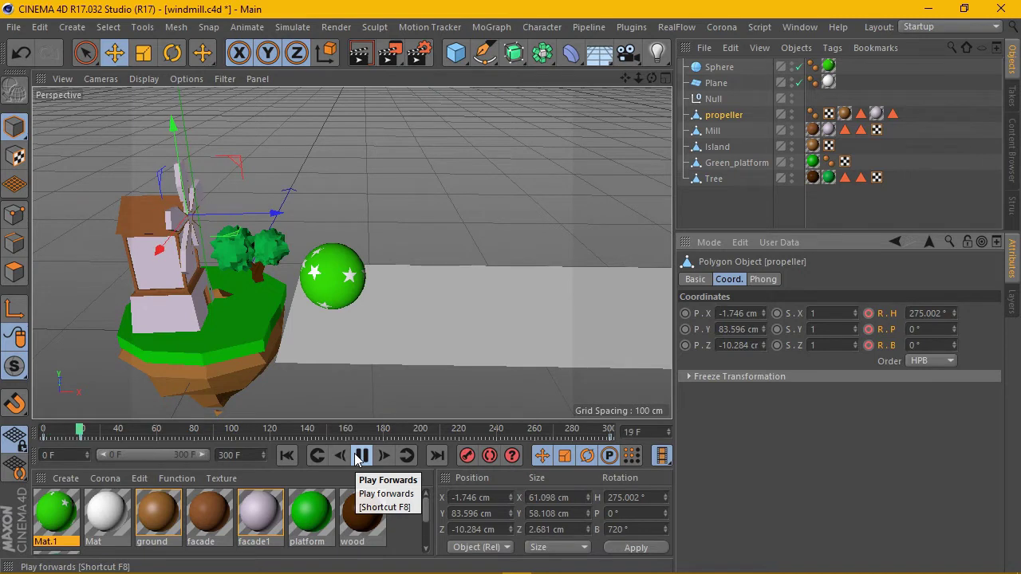
click(357, 458)
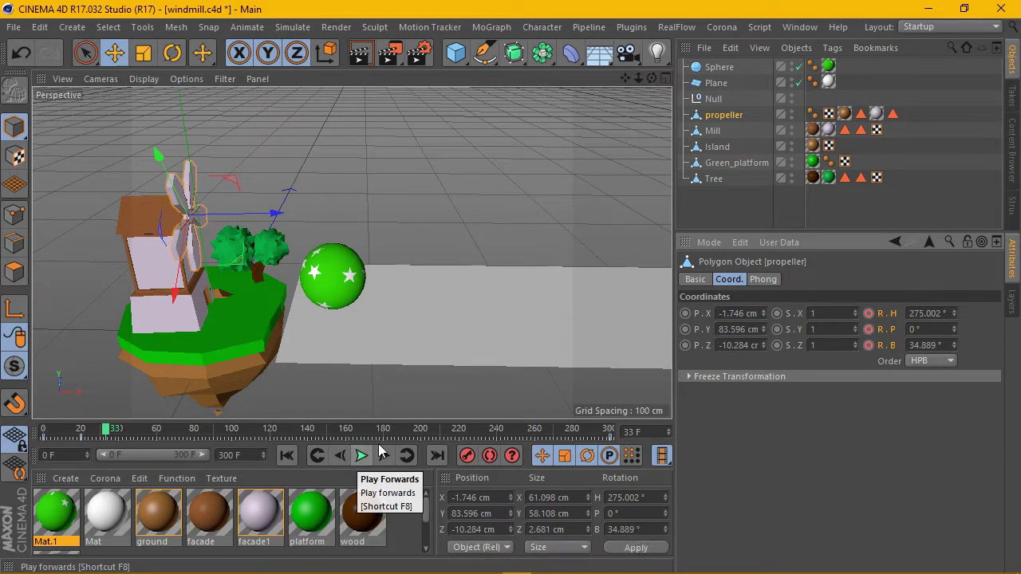
drag(106, 429, 688, 449)
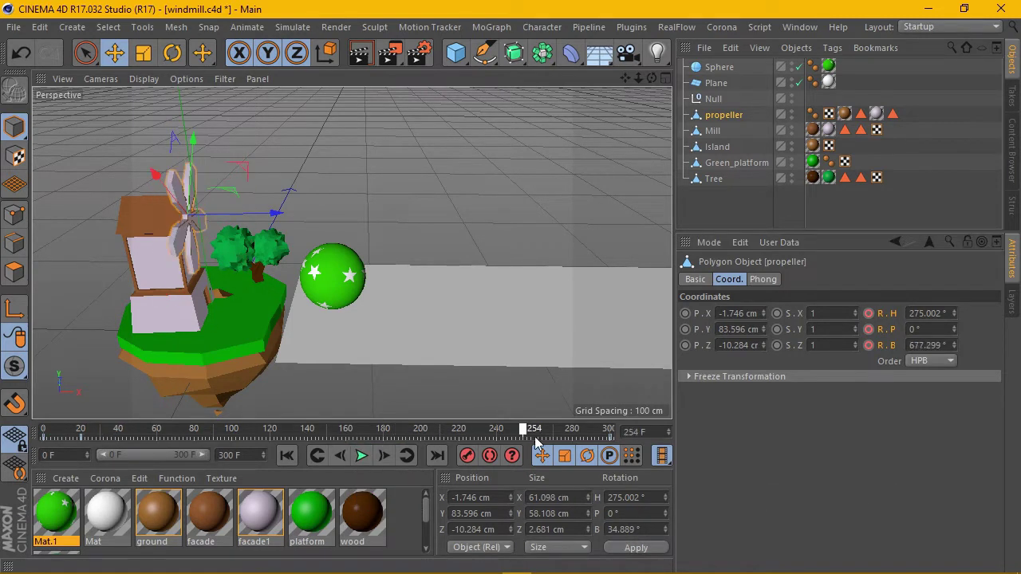
click(942, 348)
text(-1440)
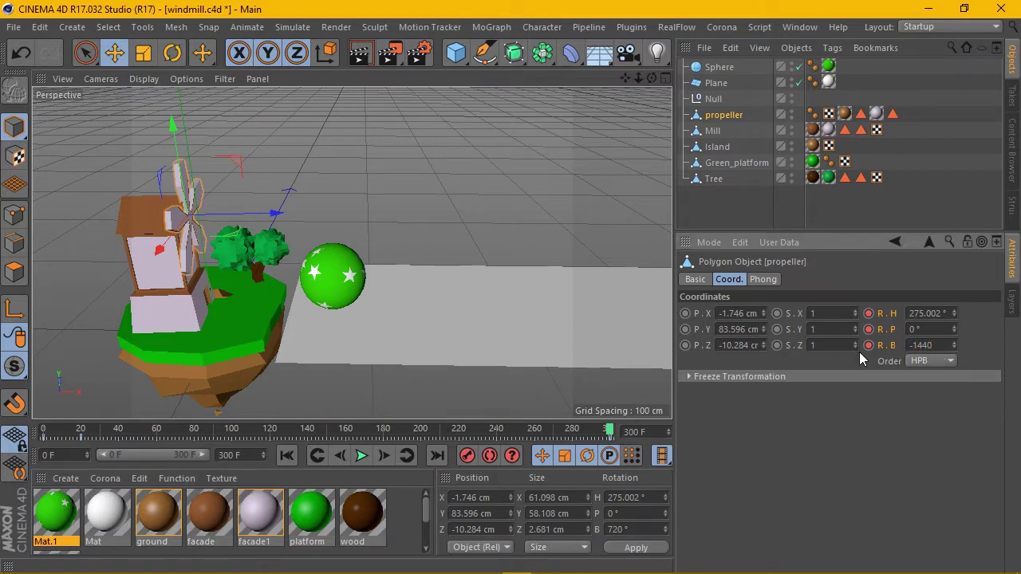
- Keyframe the propeller's bank rotation at -1440° on frame 300 and play it back from the start
right_click(872, 349)
mouse_move(913, 291)
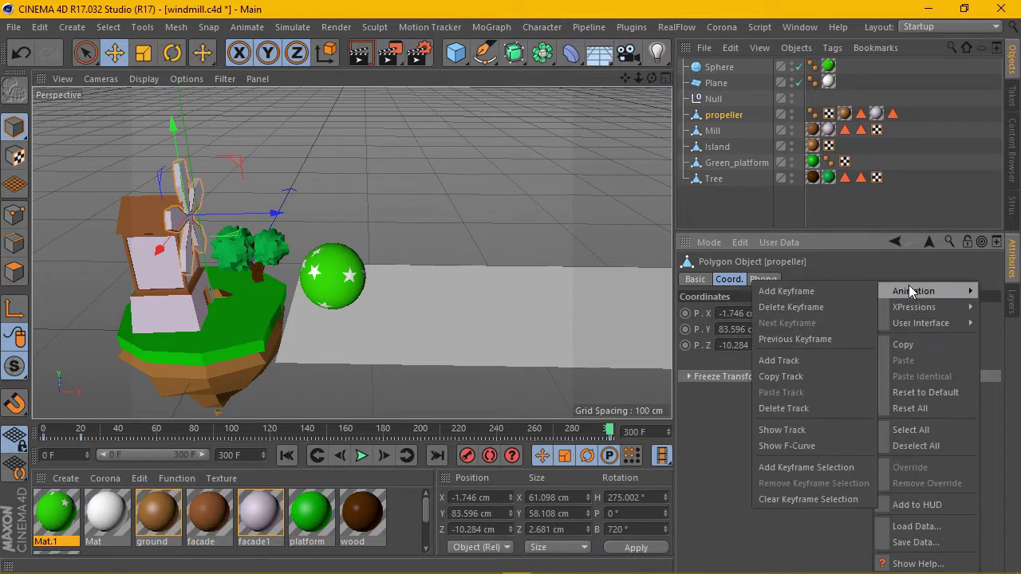
click(863, 291)
click(287, 455)
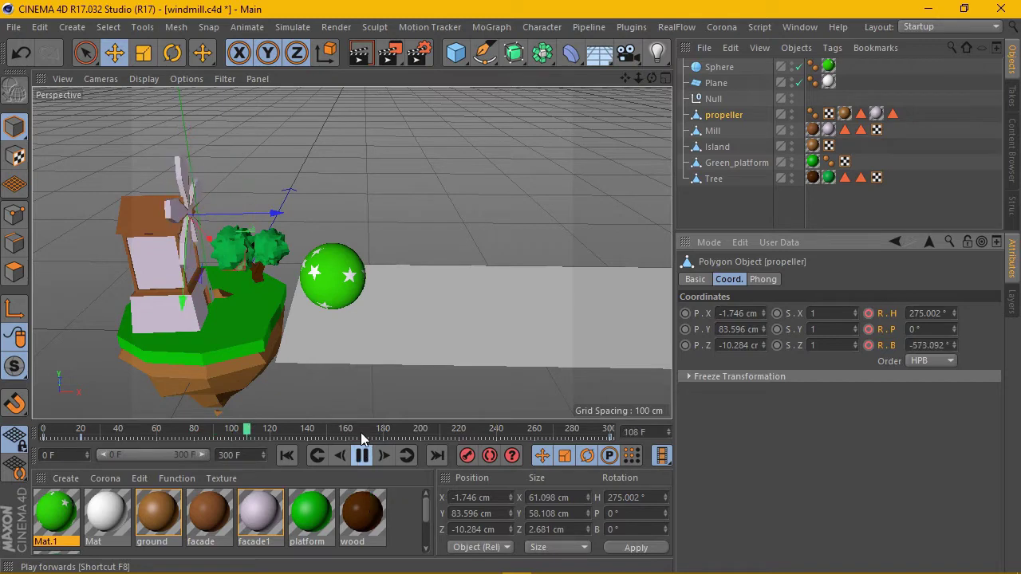
click(360, 456)
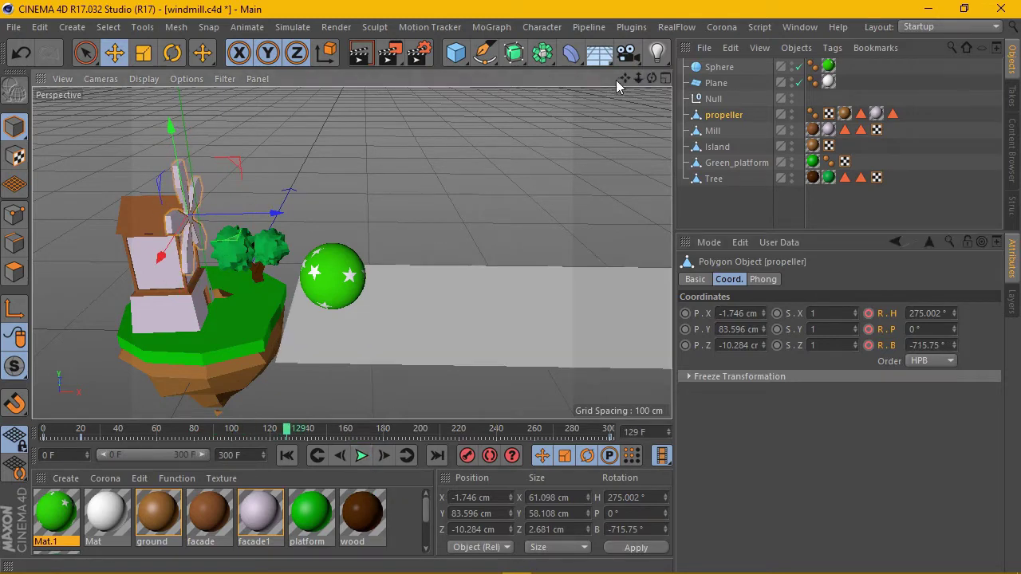
drag(619, 80, 278, 194)
scroll(279, 194, down, 3)
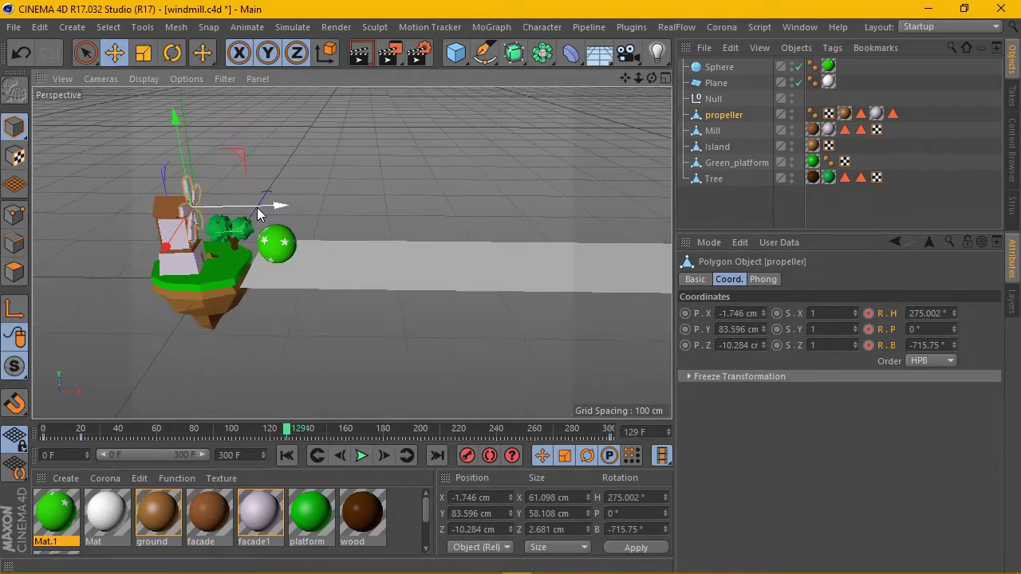
scroll(310, 185, up, 3)
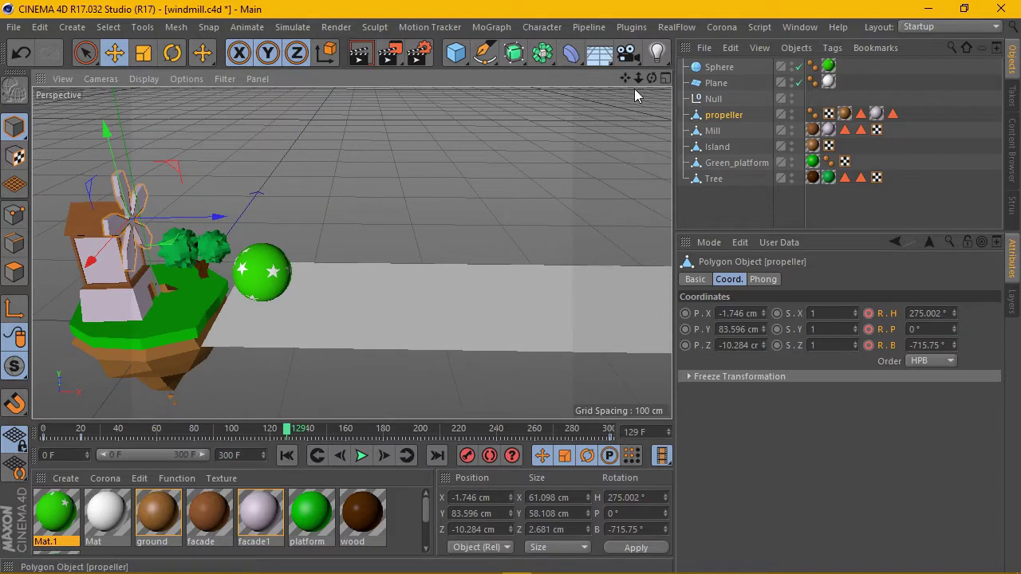
- Add a Rigid Body dynamics tag to the Sphere
click(249, 34)
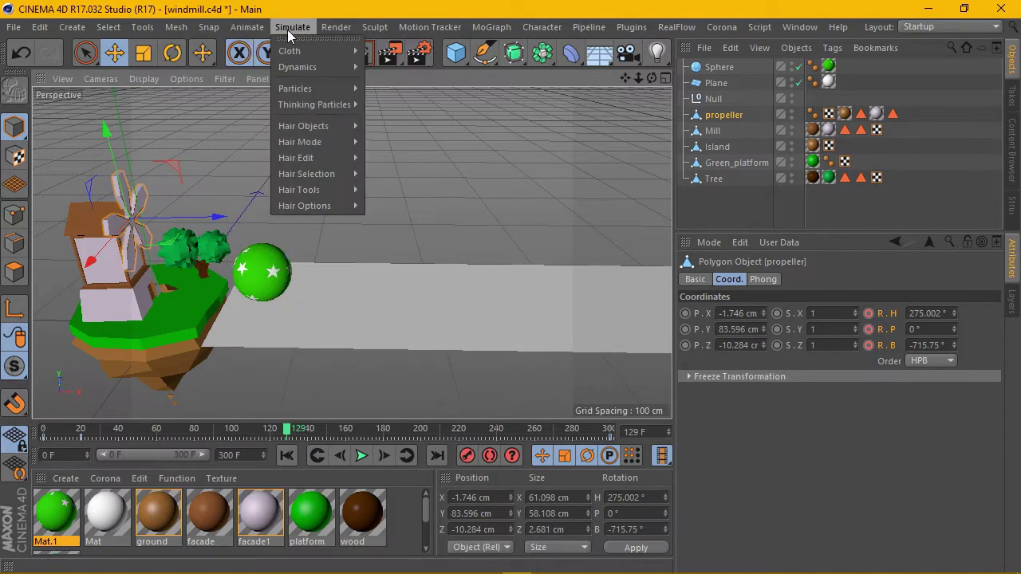
mouse_move(303, 126)
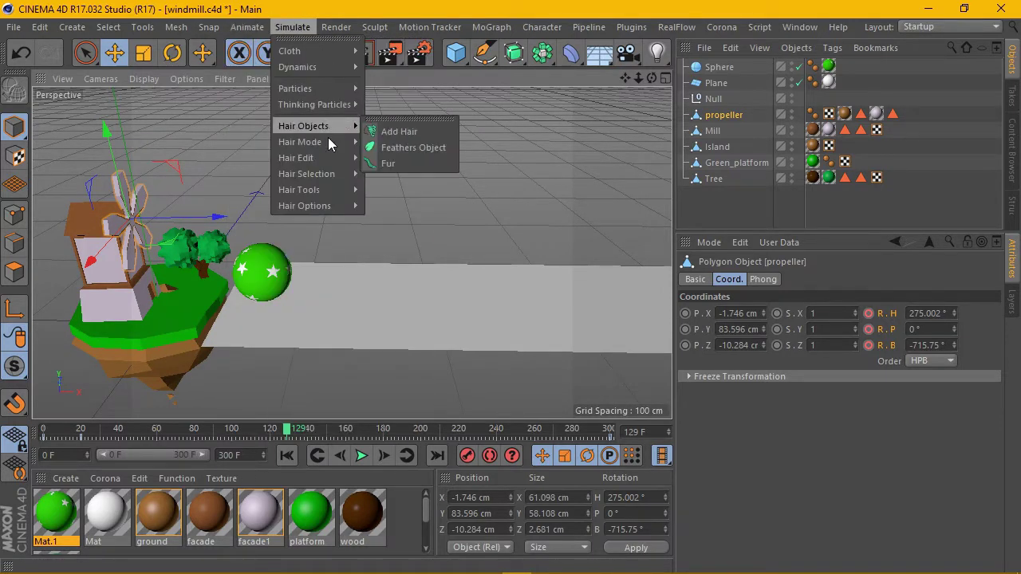
click(401, 234)
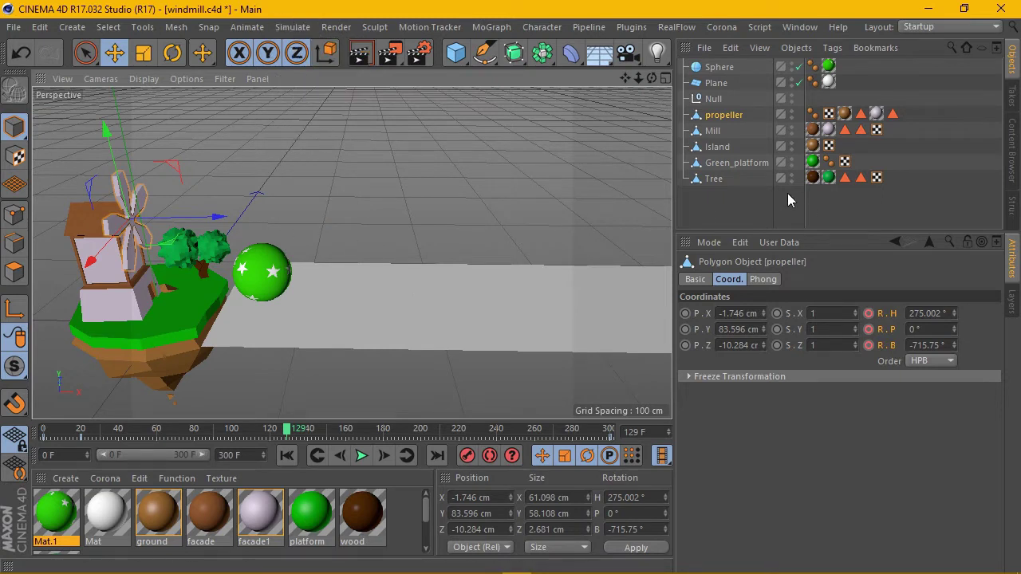
click(717, 67)
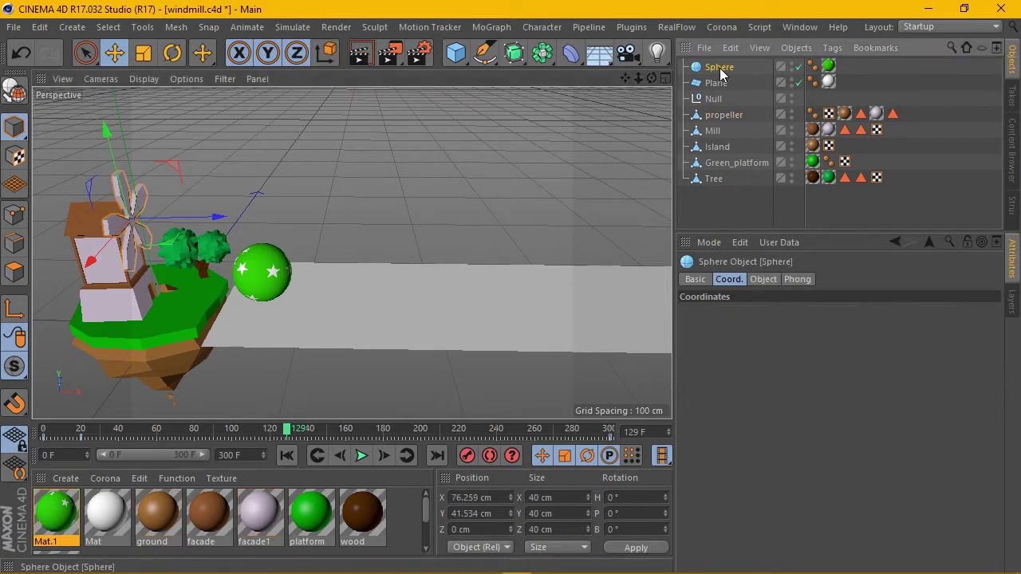
click(837, 47)
mouse_move(871, 295)
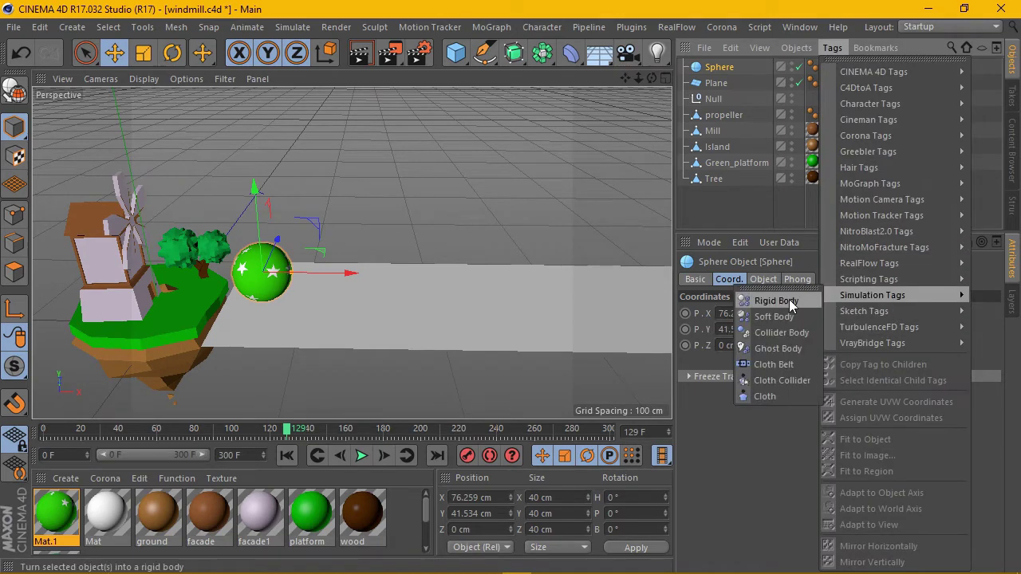
click(788, 301)
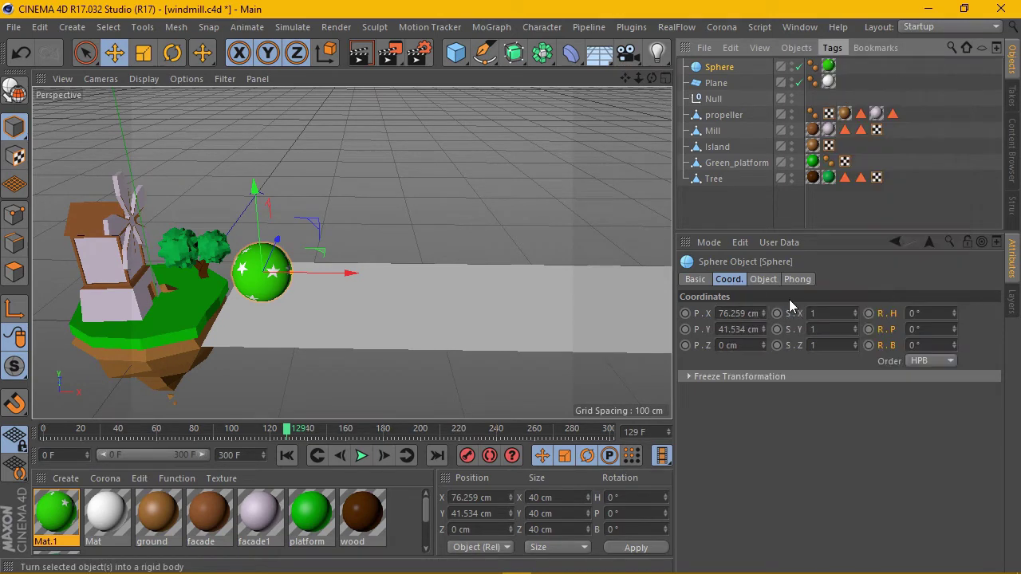
- Play the simulation from frame 0 to watch the sphere fall, then rewind
click(286, 455)
click(356, 456)
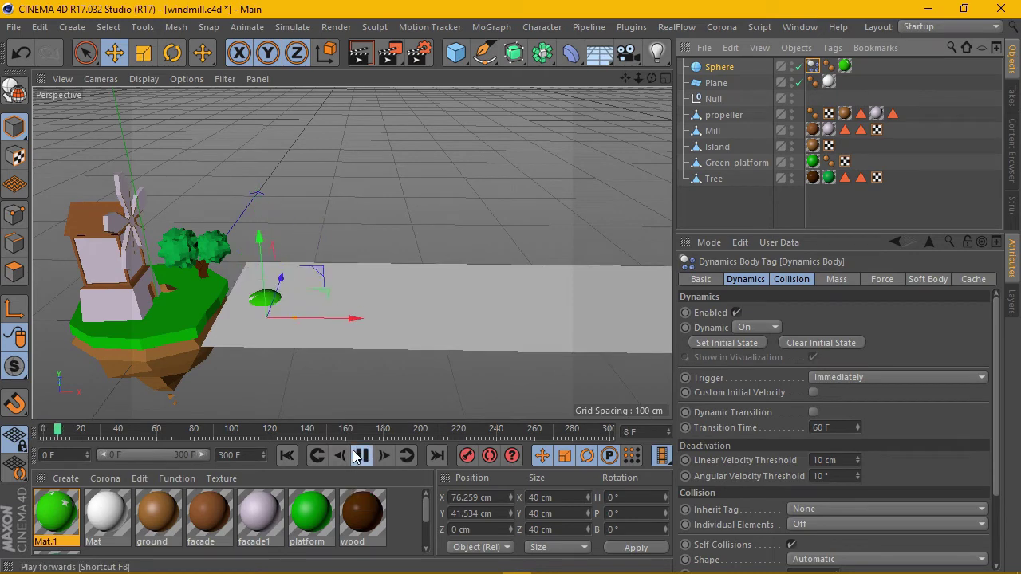
click(288, 456)
click(285, 455)
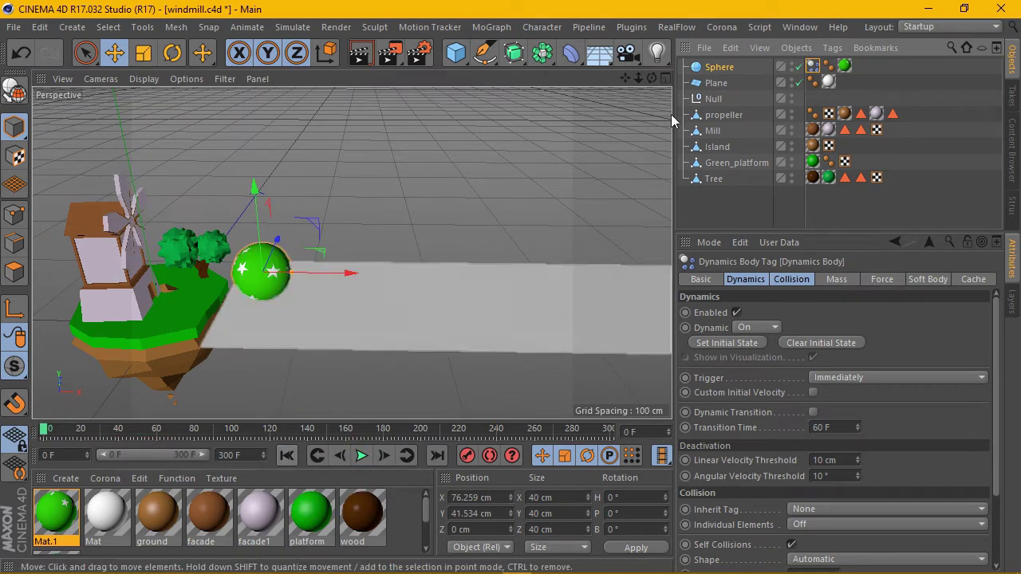
click(717, 85)
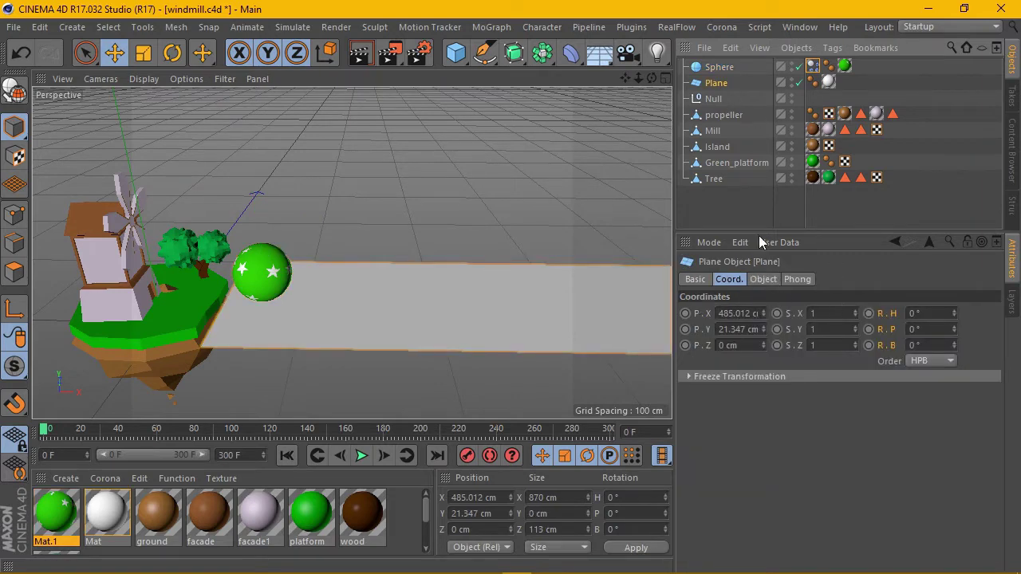
- Add a Collider Body tag to the Plane and play the animation to check the ball rests on it
click(829, 48)
mouse_move(872, 295)
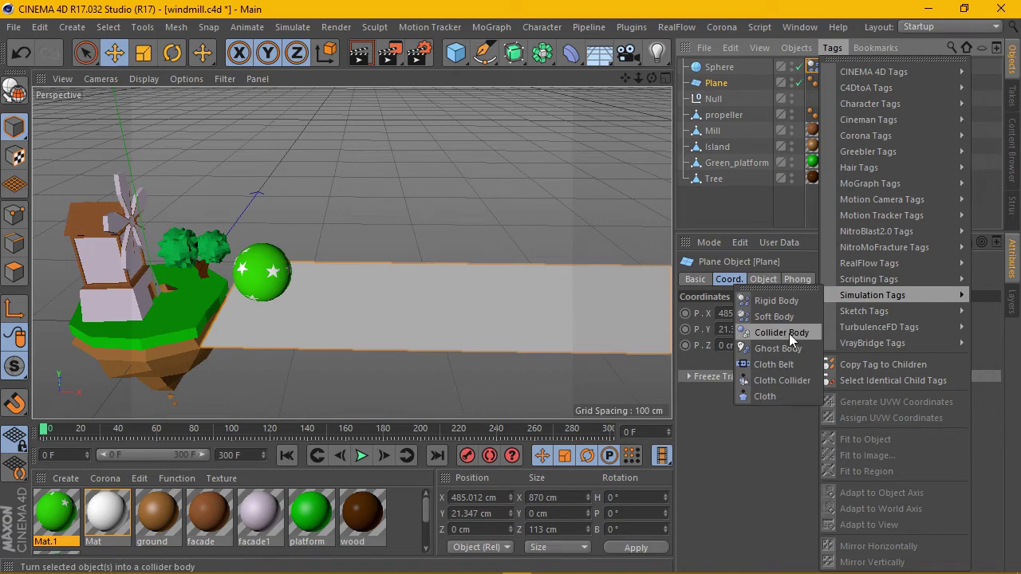
click(788, 332)
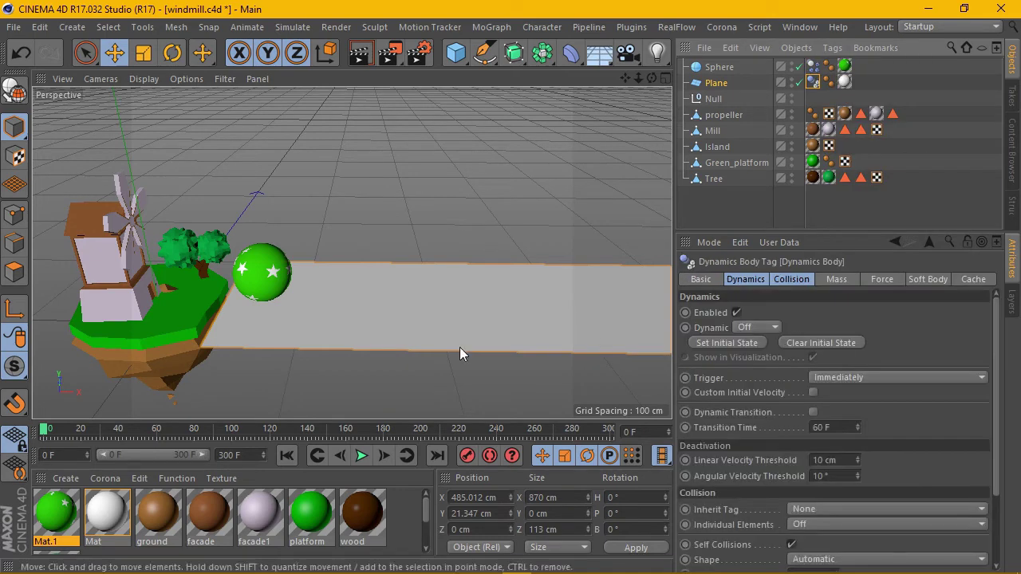
click(361, 456)
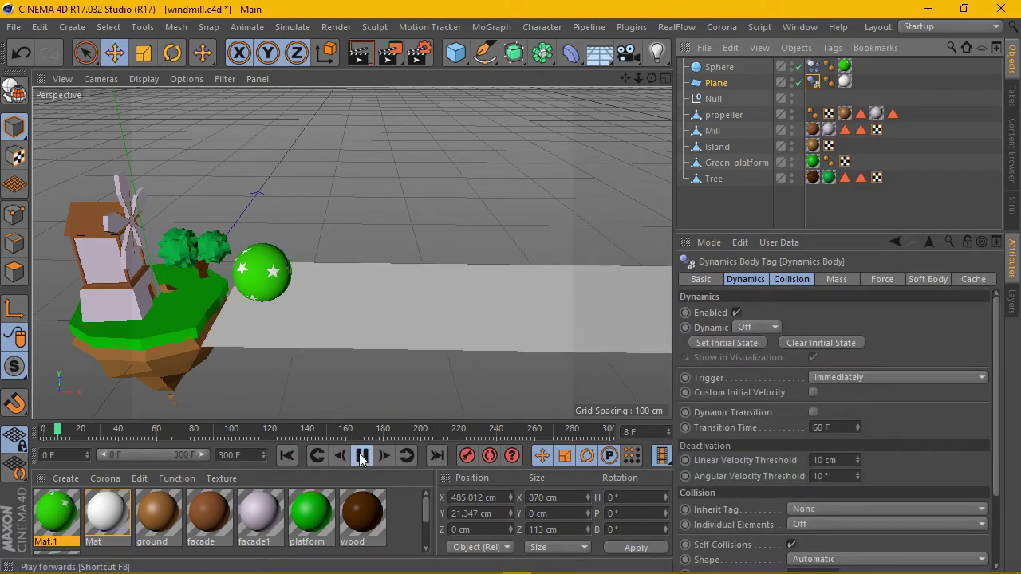
click(295, 451)
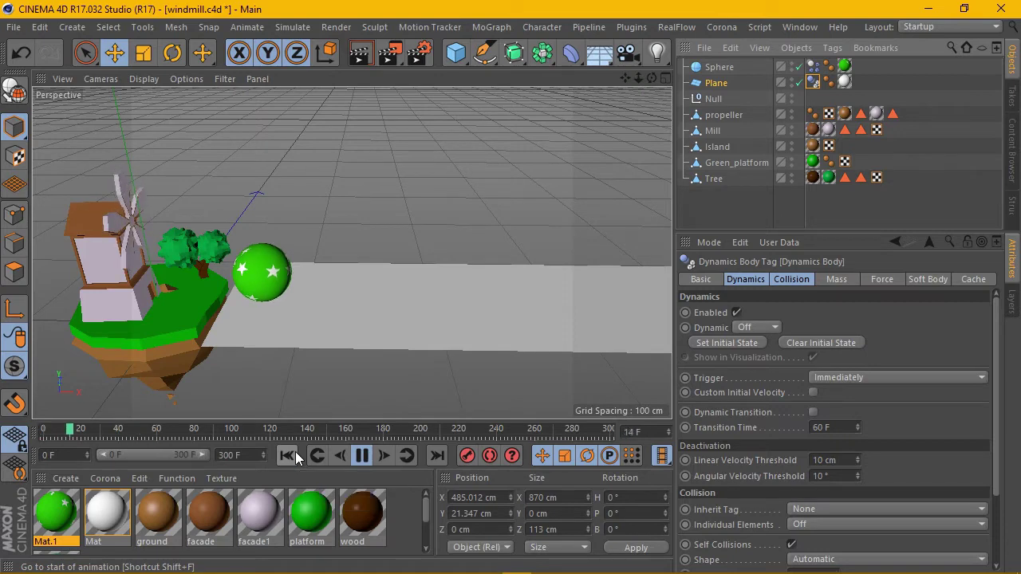
click(293, 452)
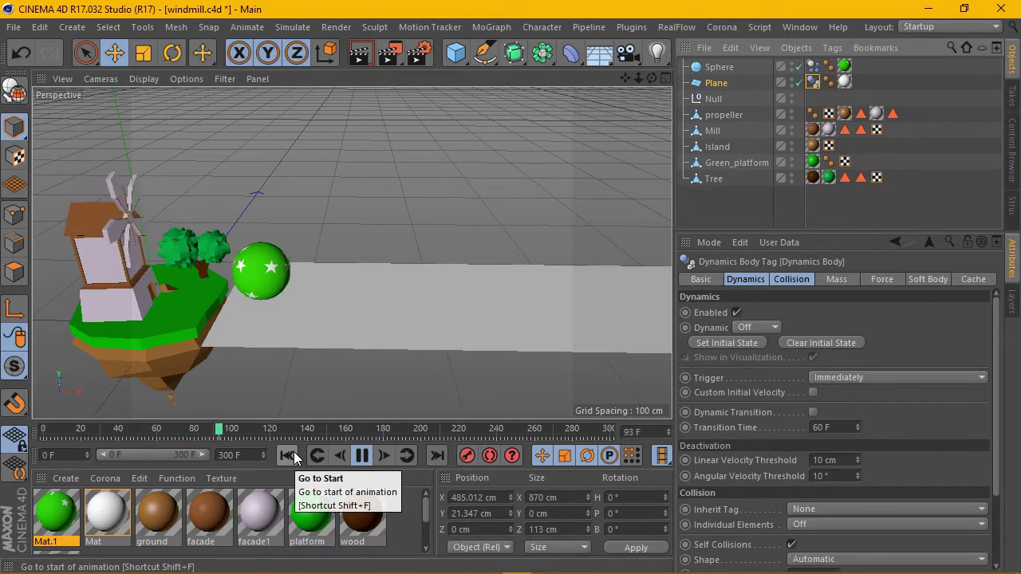
click(293, 451)
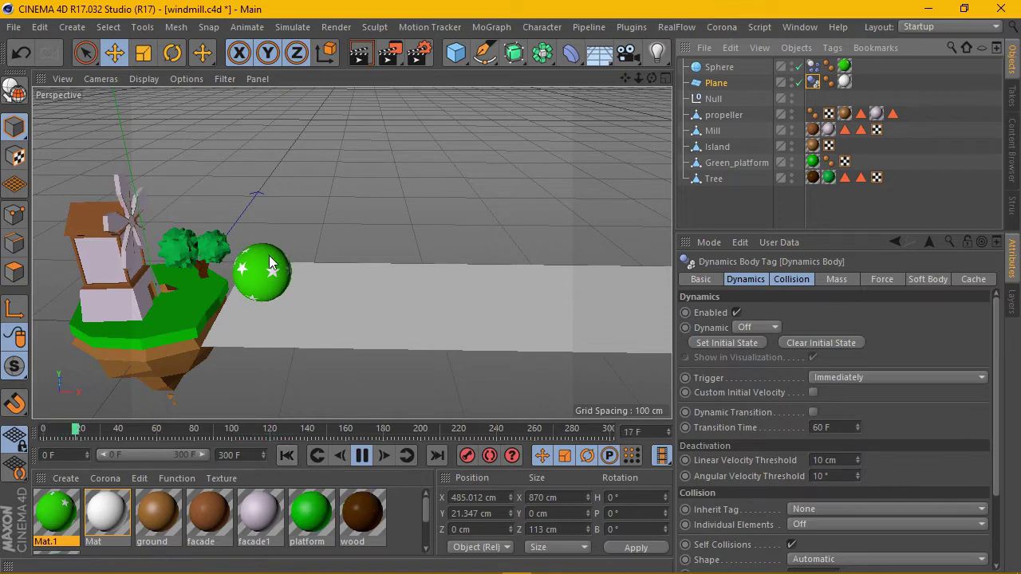
click(361, 455)
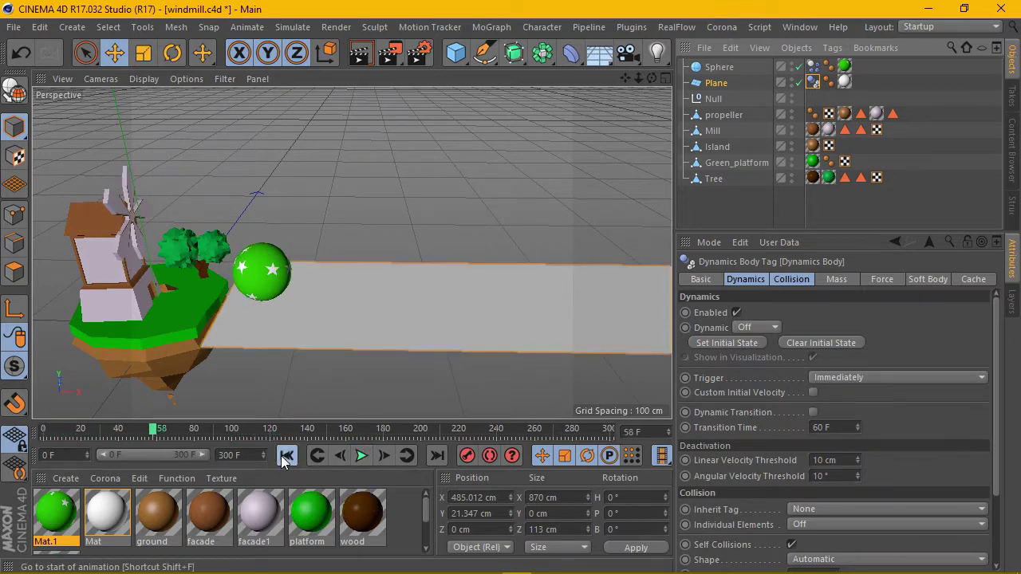
click(283, 457)
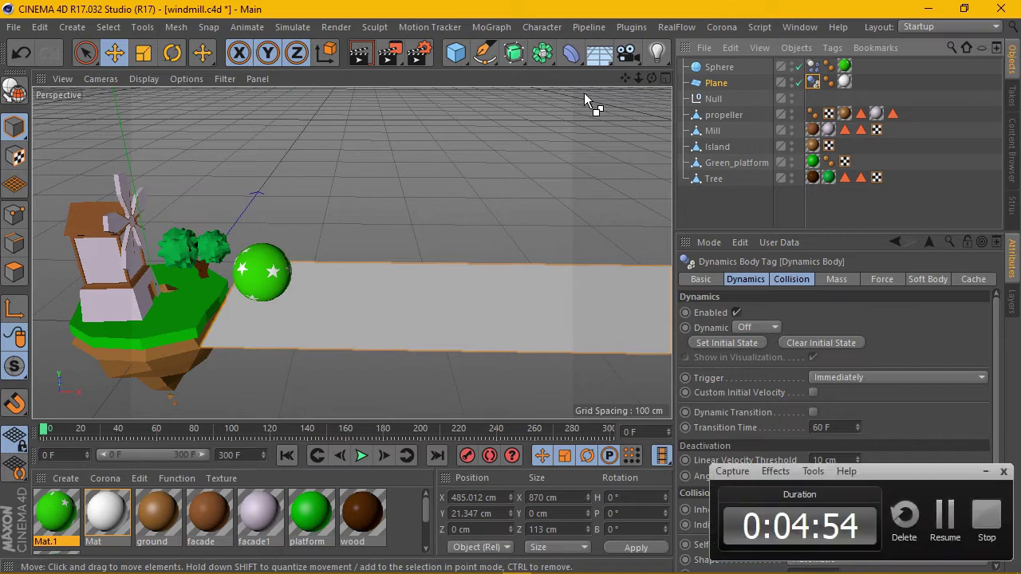
- Add a Wind object, raise it to about Y 59 cm and set its heading to -90°
click(286, 28)
mouse_move(303, 126)
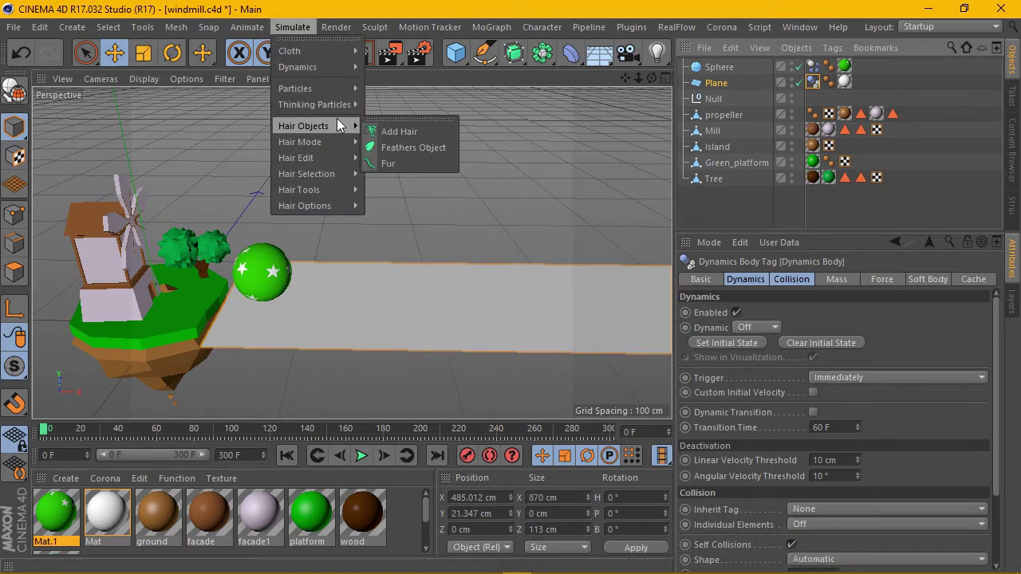
mouse_move(295, 89)
click(404, 226)
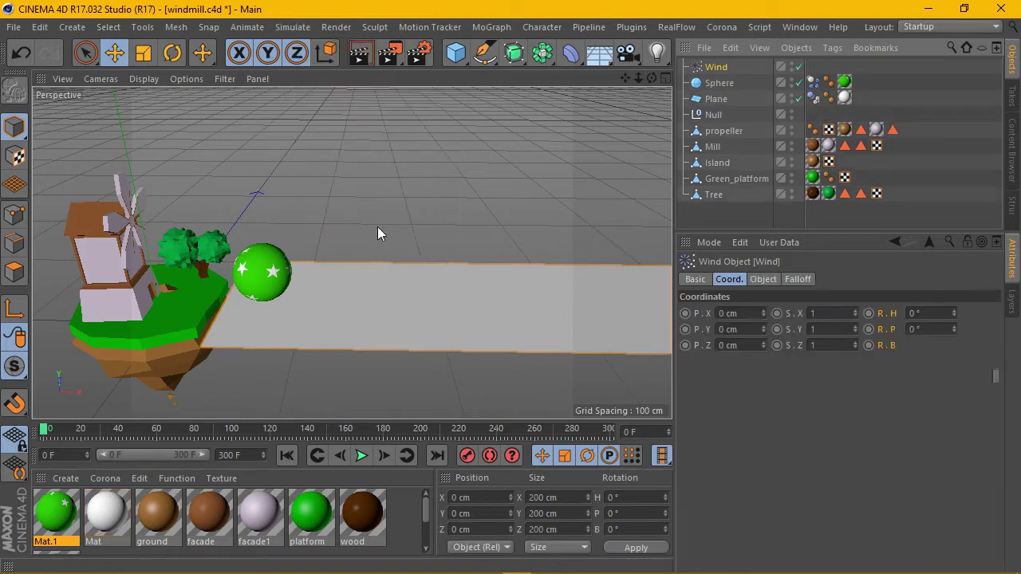
drag(141, 227, 141, 182)
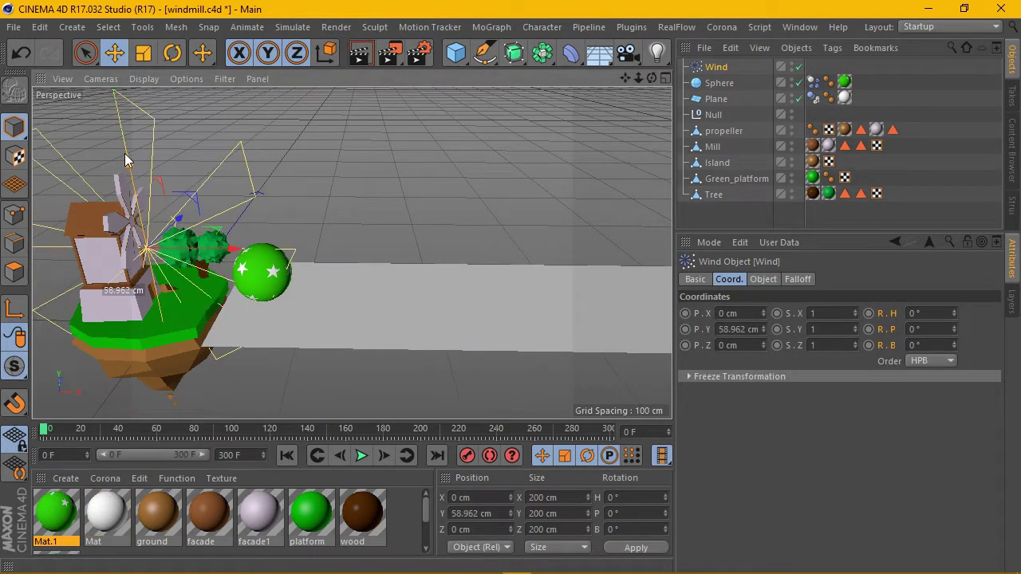
text(-9)
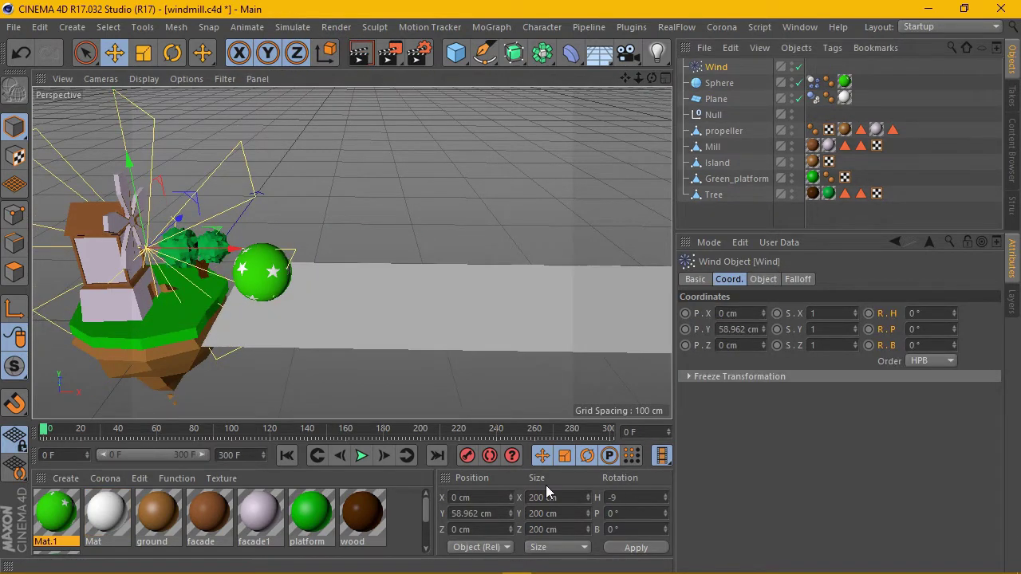
text(0)
click(645, 548)
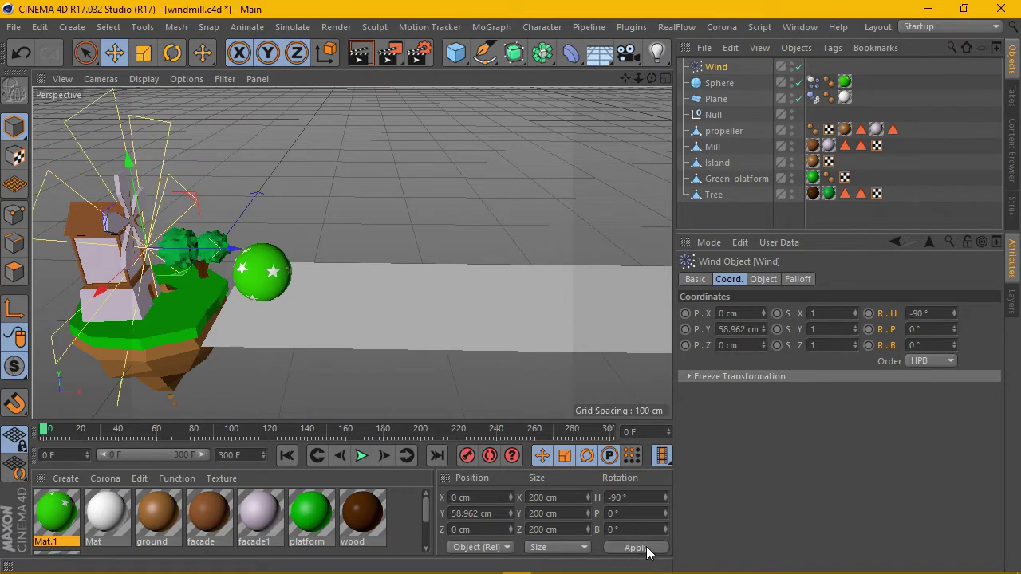
click(361, 456)
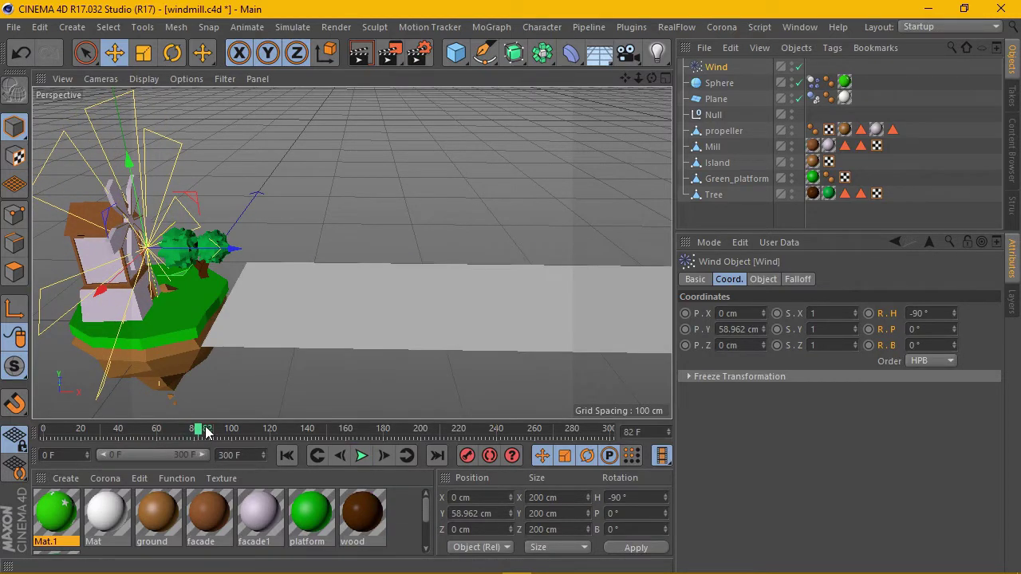
- Keyframe the propeller's bank rotation at 1440° on frame 300
click(727, 132)
drag(199, 432, 671, 439)
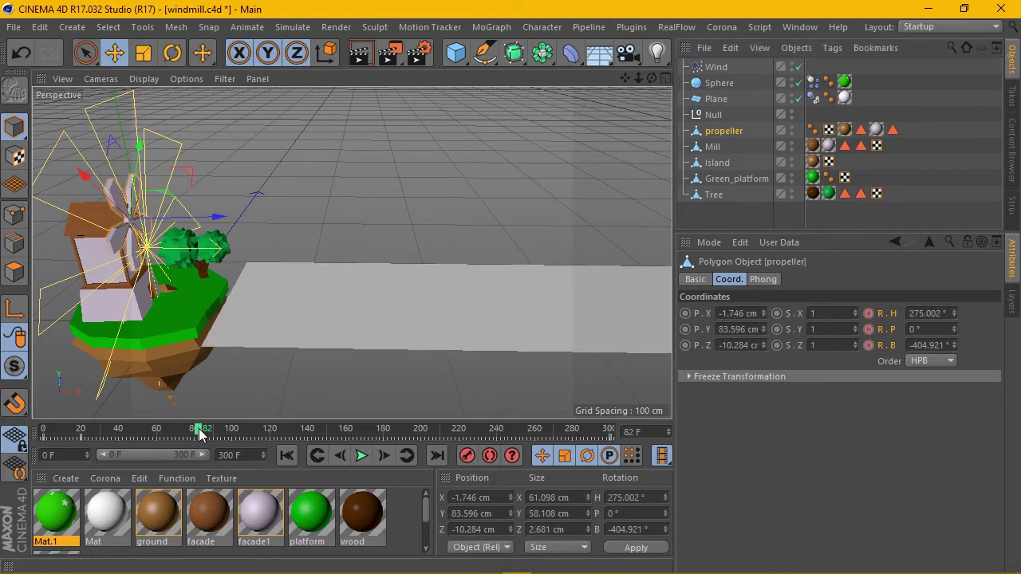
click(956, 346)
text(1440)
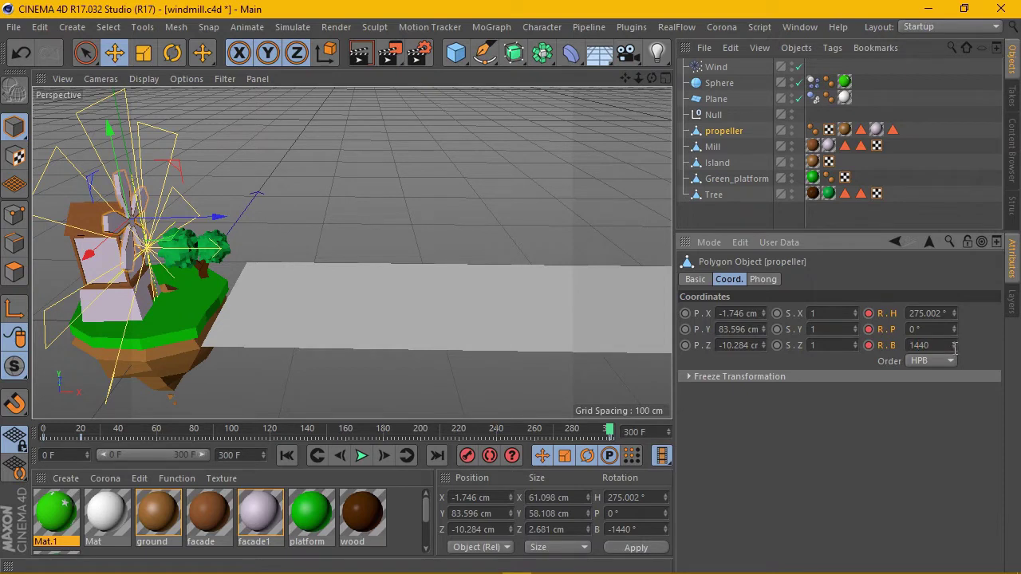
right_click(866, 344)
click(836, 294)
- Play the animation twice from the start to watch the propeller spin
click(287, 455)
click(360, 456)
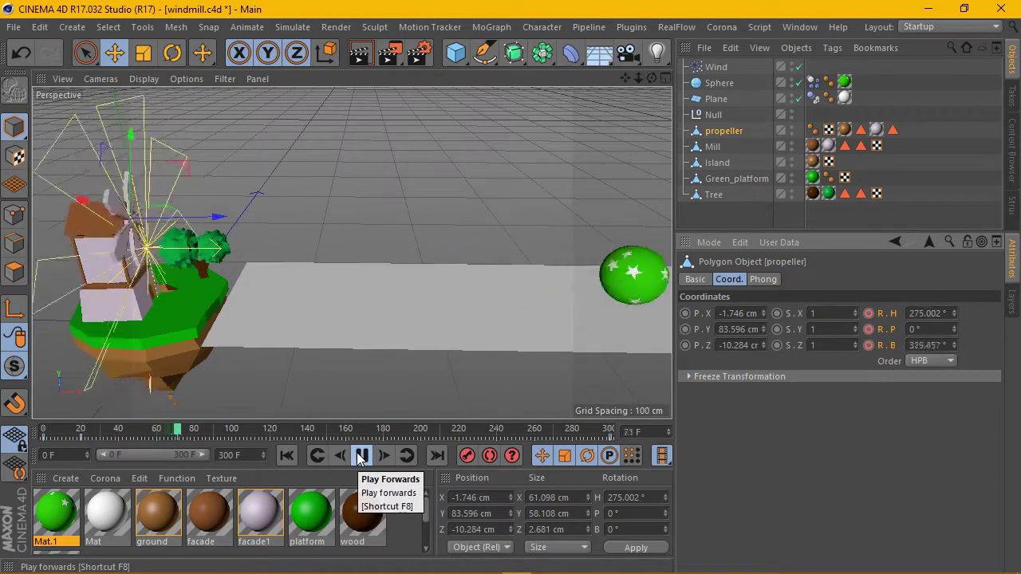
click(360, 455)
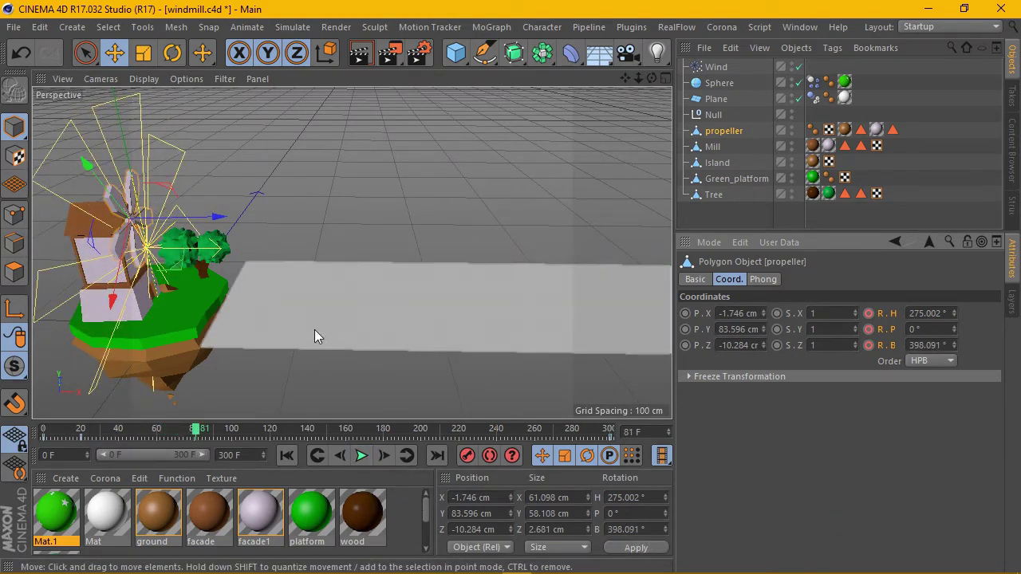
click(287, 456)
click(361, 456)
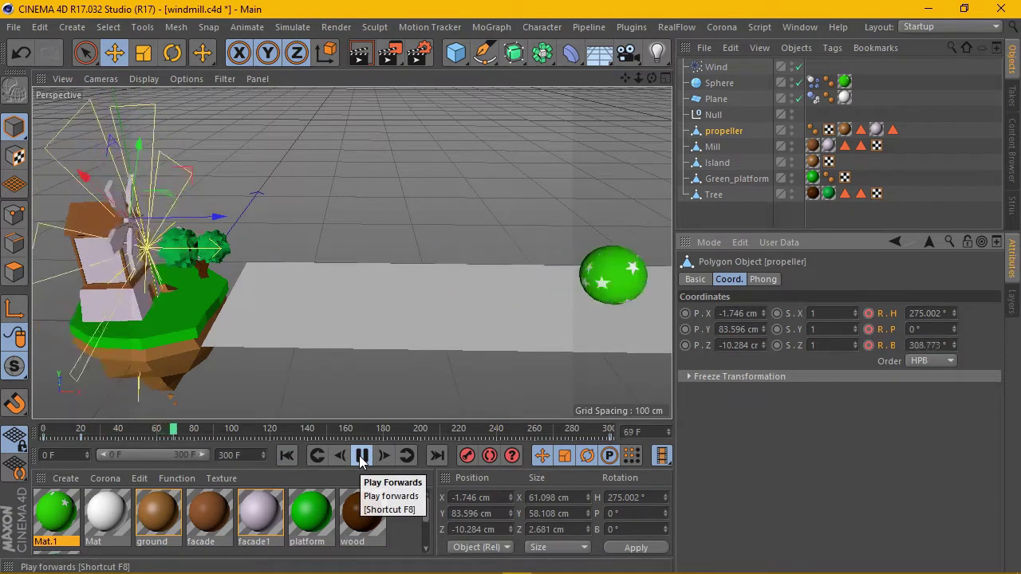
click(288, 454)
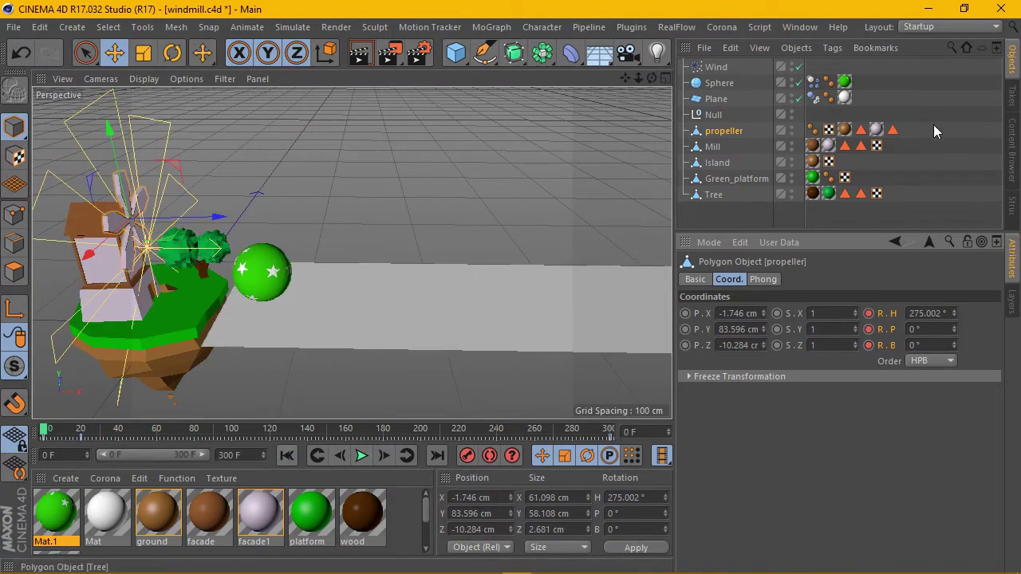
- Keyframe the Wind's speed at 0 cm on frame 0
click(718, 74)
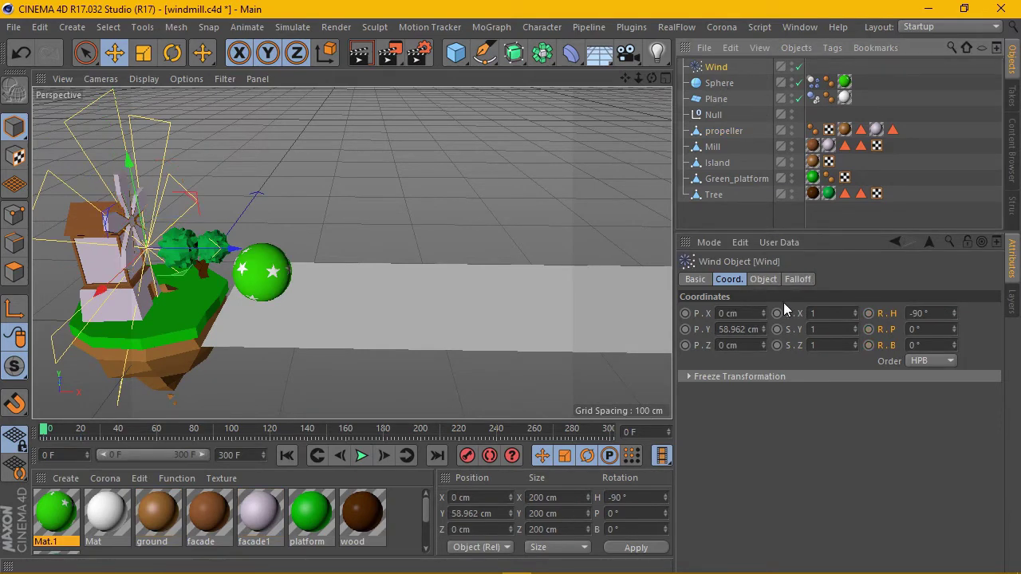
click(762, 279)
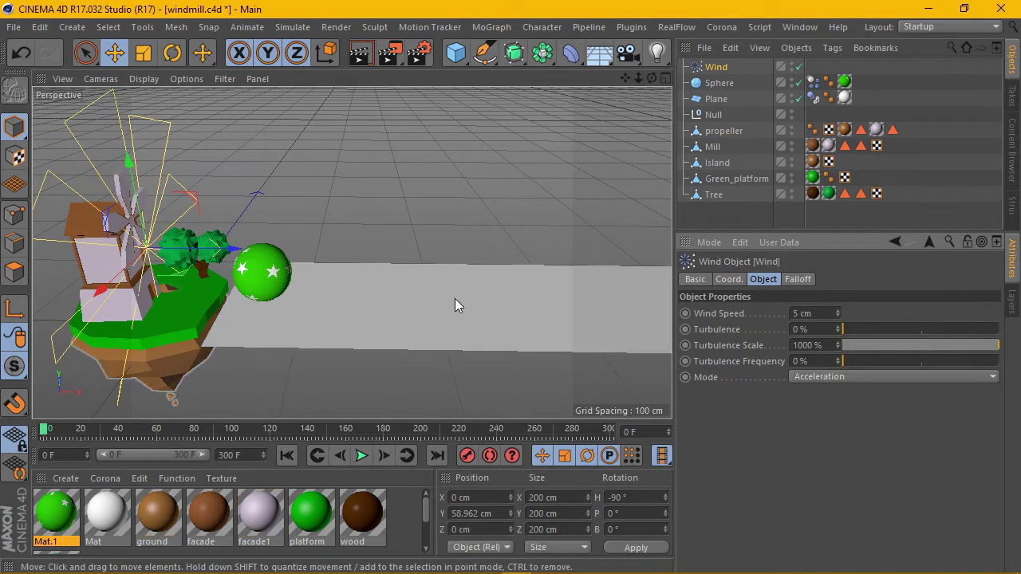
right_click(708, 311)
click(799, 288)
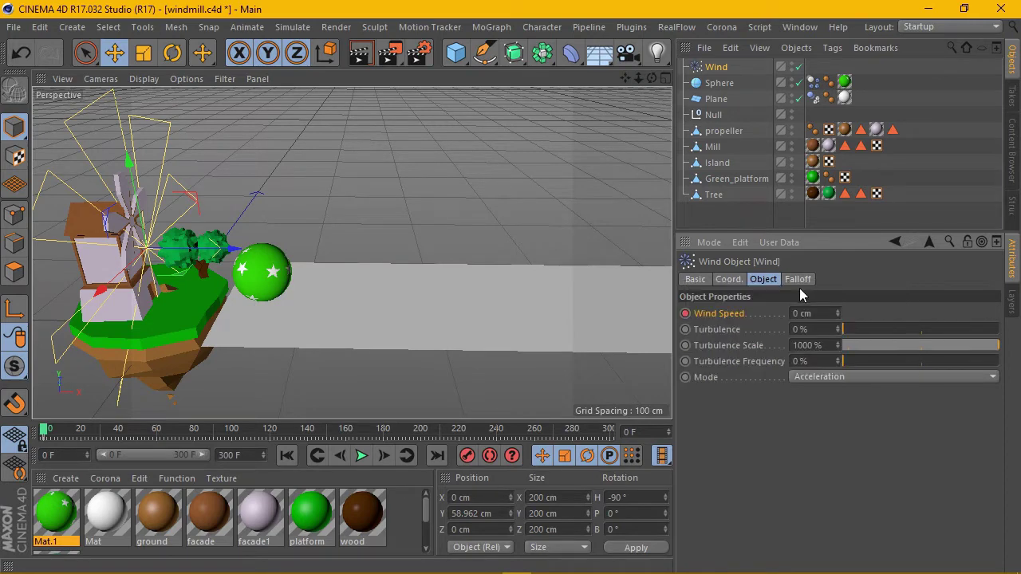
- Set Wind Speed to 2 cm at around frame 20 and keyframe it
mouse_move(48, 435)
mouse_down()
mouse_move(110, 445)
mouse_move(76, 444)
mouse_up()
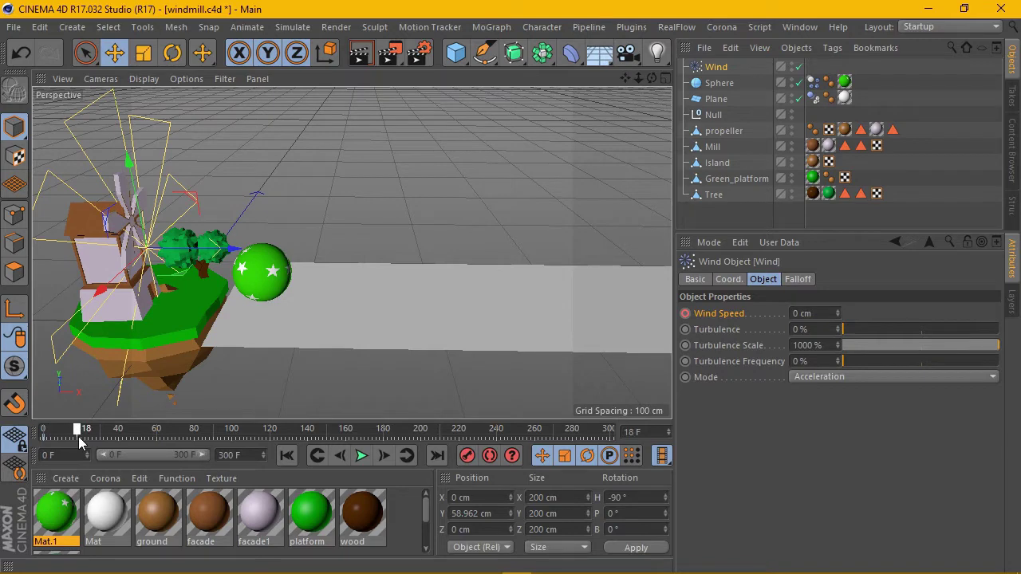
right_click(708, 313)
click(780, 292)
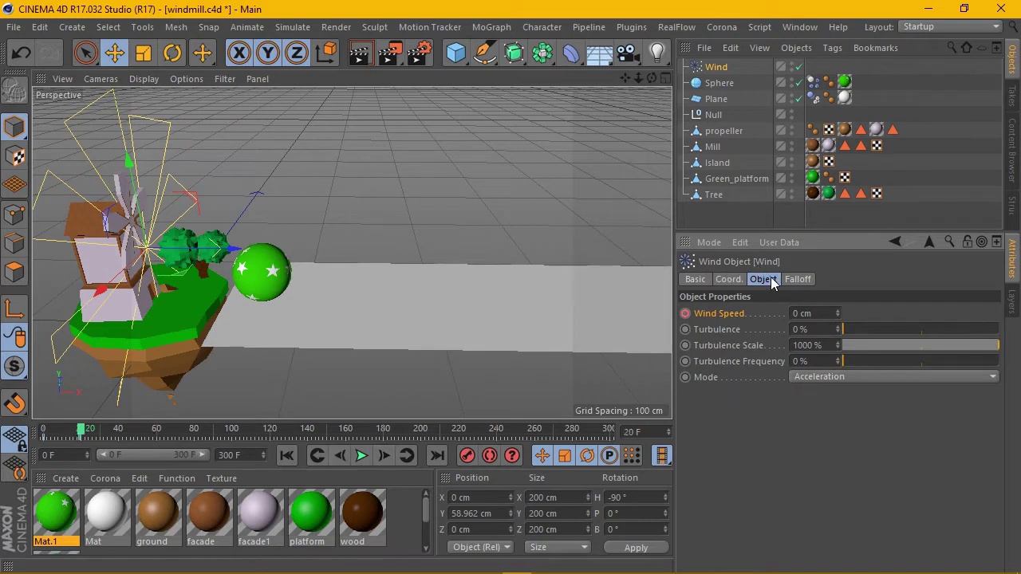
text(2)
right_click(684, 313)
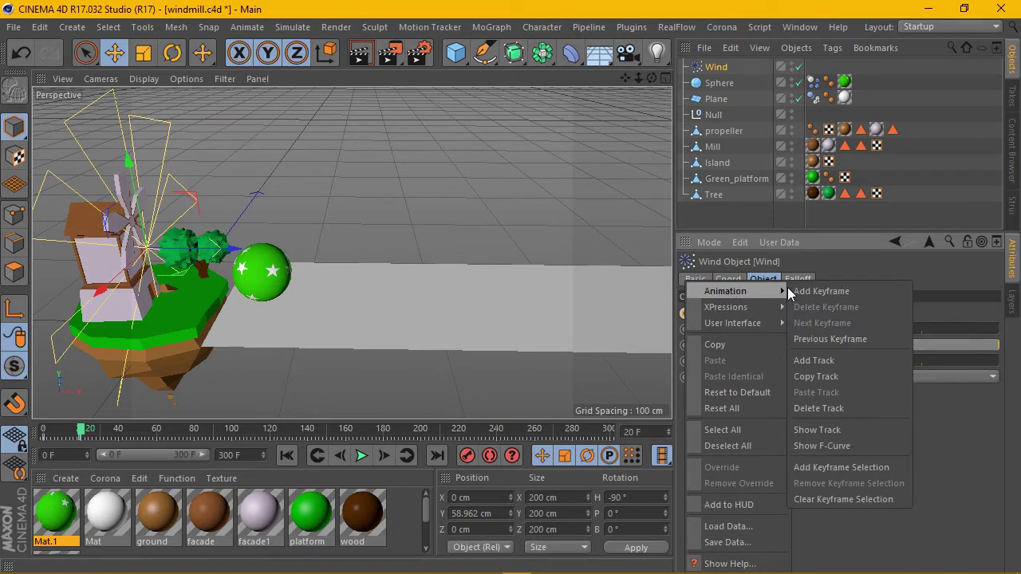
click(829, 290)
- Play the animation to test the wind, then return to frame 20 to edit Wind Speed
scroll(278, 172, down, 3)
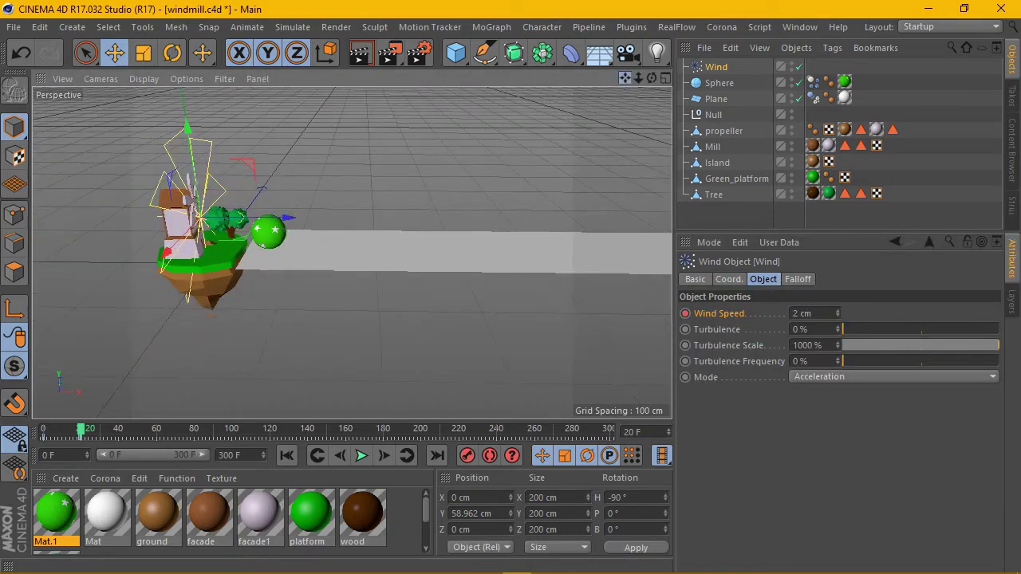
drag(625, 78, 553, 94)
click(287, 455)
click(361, 456)
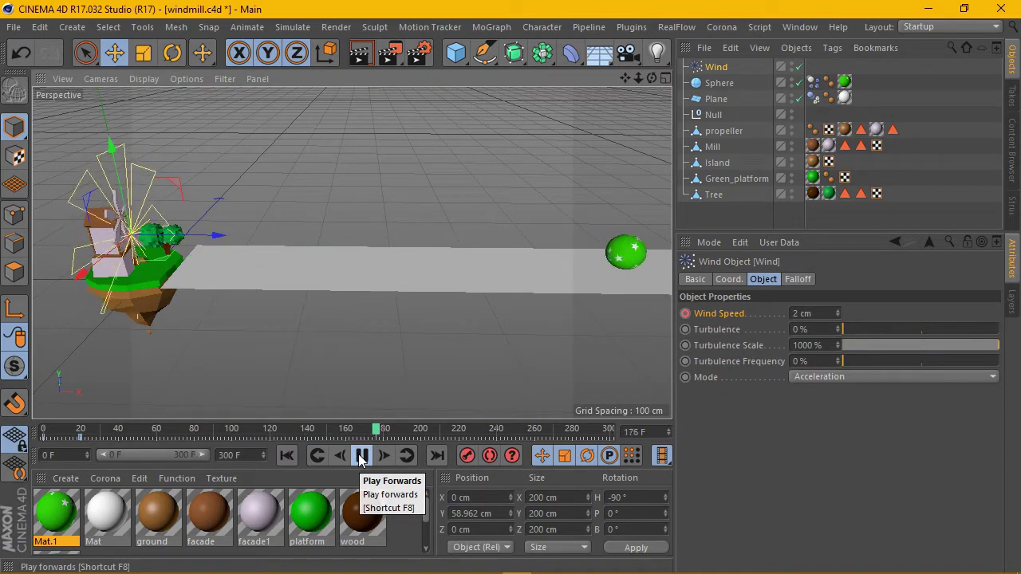
click(359, 460)
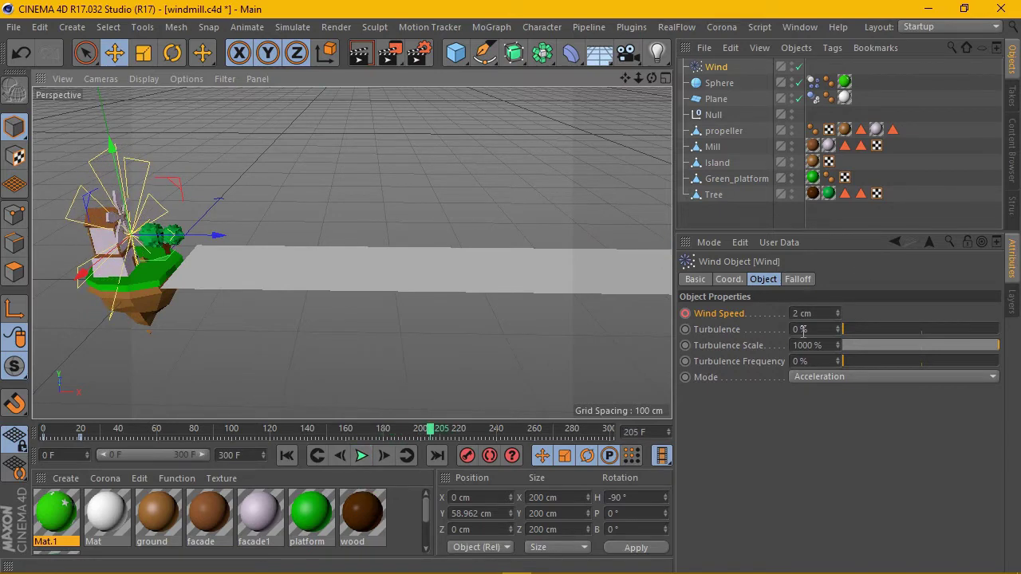
click(821, 314)
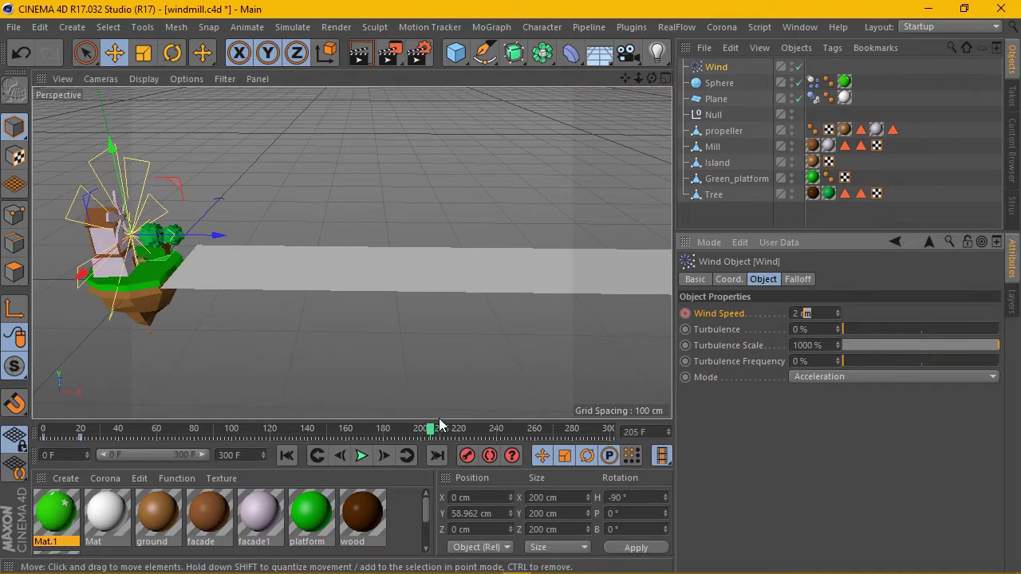
drag(435, 428, 80, 442)
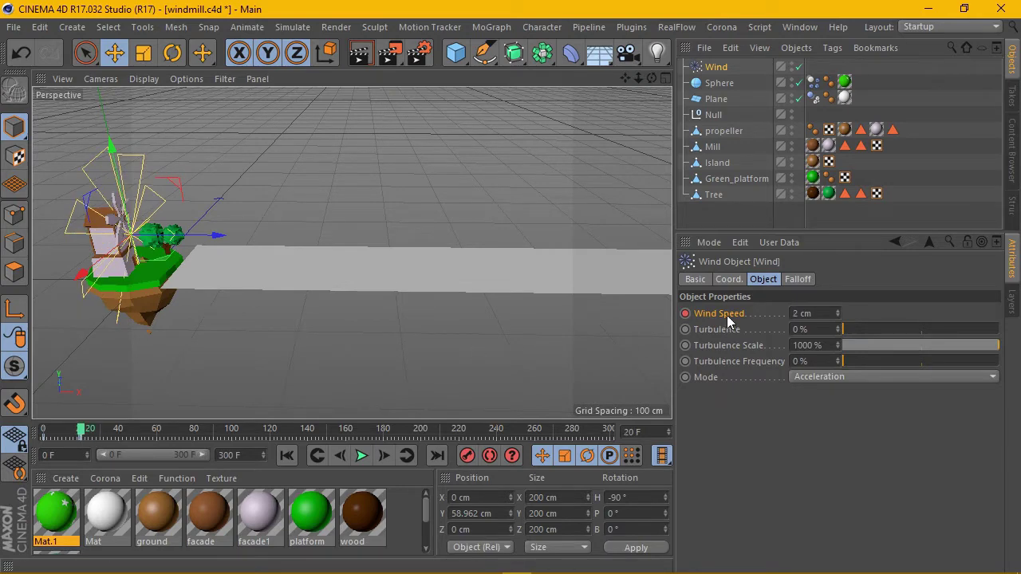
click(830, 314)
- Keyframe Wind Speed at 1 cm and preview the playback
text(1)
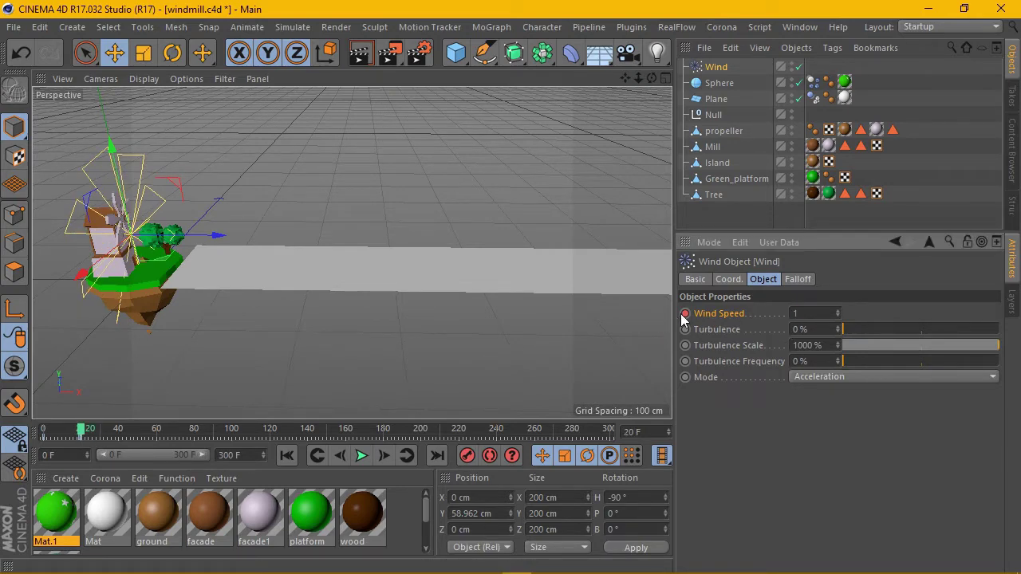
right_click(726, 313)
click(857, 290)
click(361, 456)
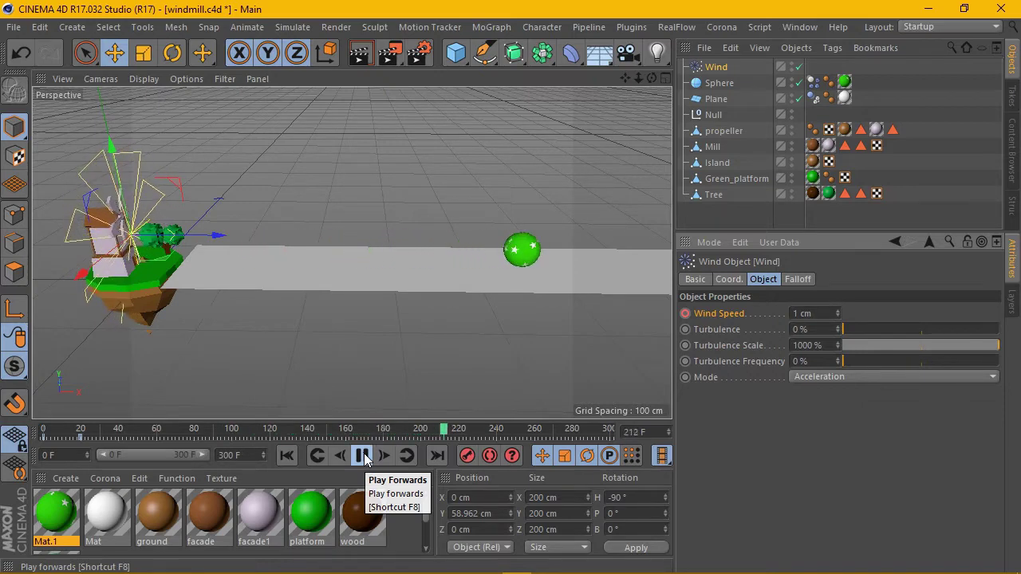
click(362, 455)
click(293, 451)
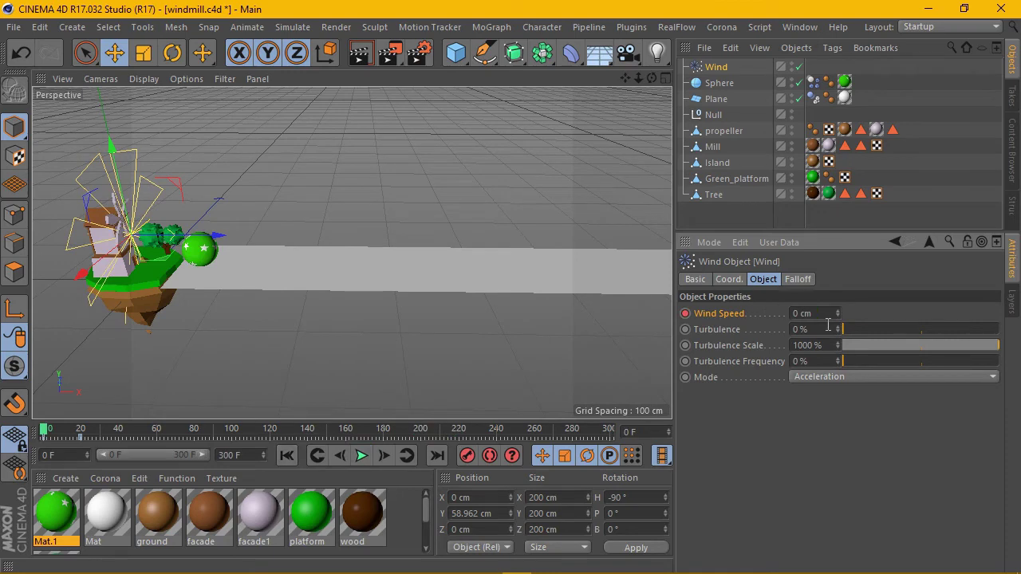
- Set Wind Speed to 0.6 cm at frame 20 and add a keyframe
text(0)
text(.7)
right_click(699, 315)
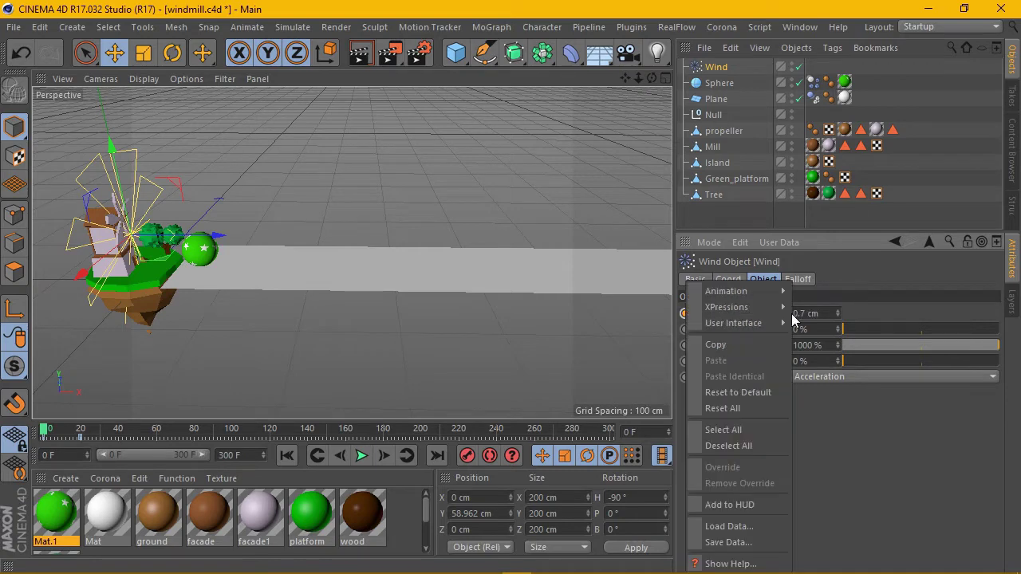
click(572, 164)
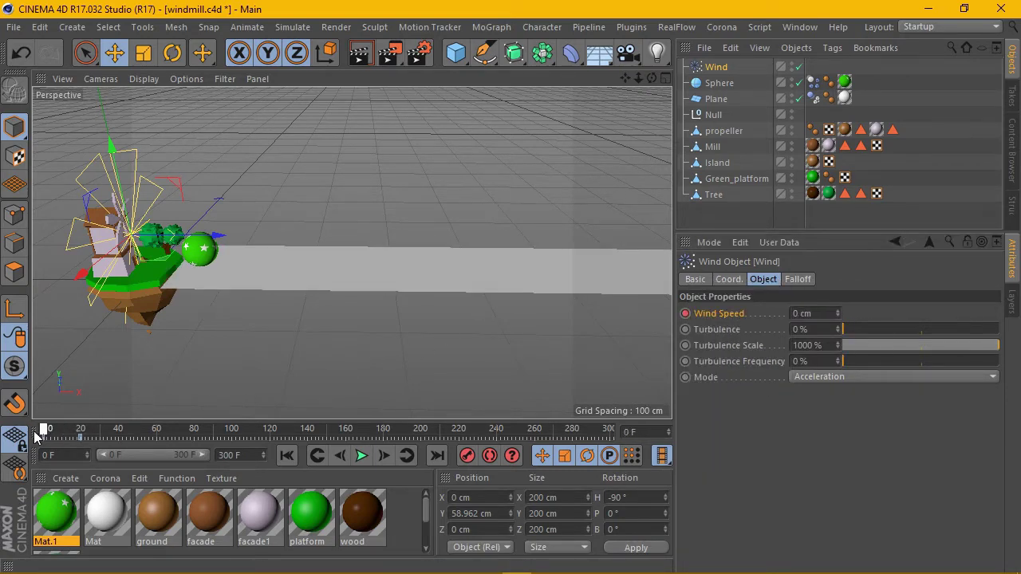
drag(79, 439, 81, 440)
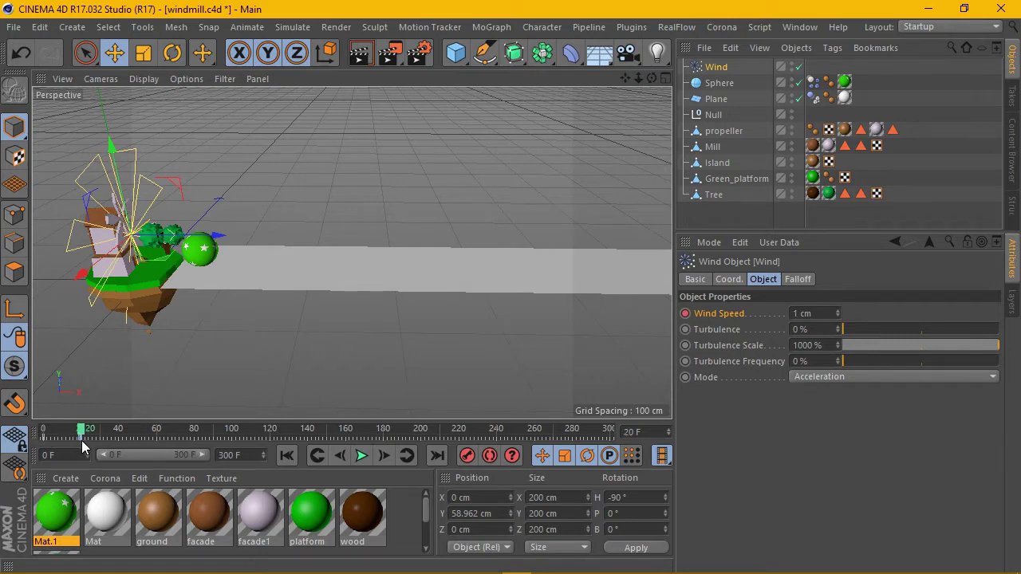
click(818, 319)
text(0.6)
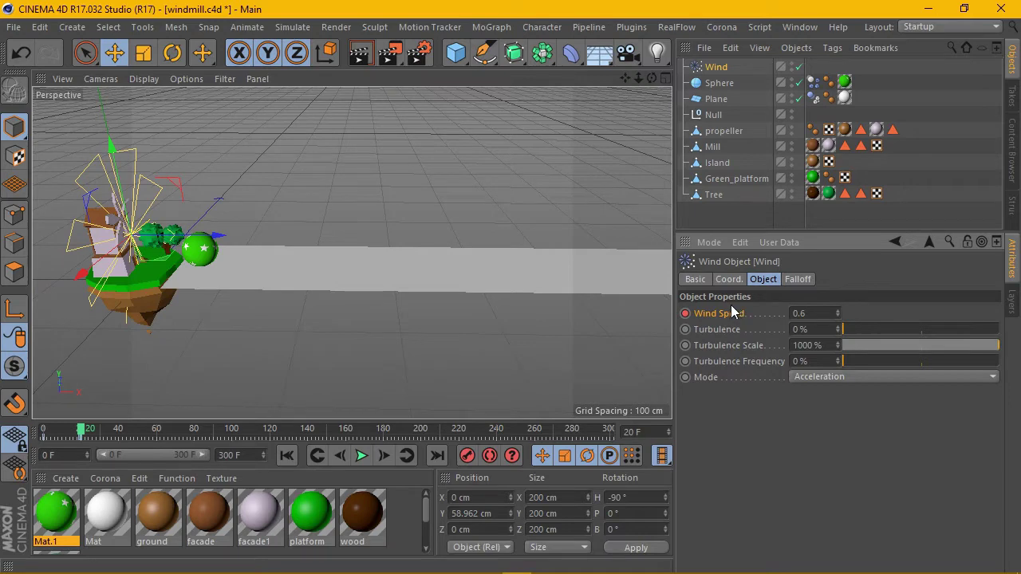
right_click(684, 313)
click(830, 290)
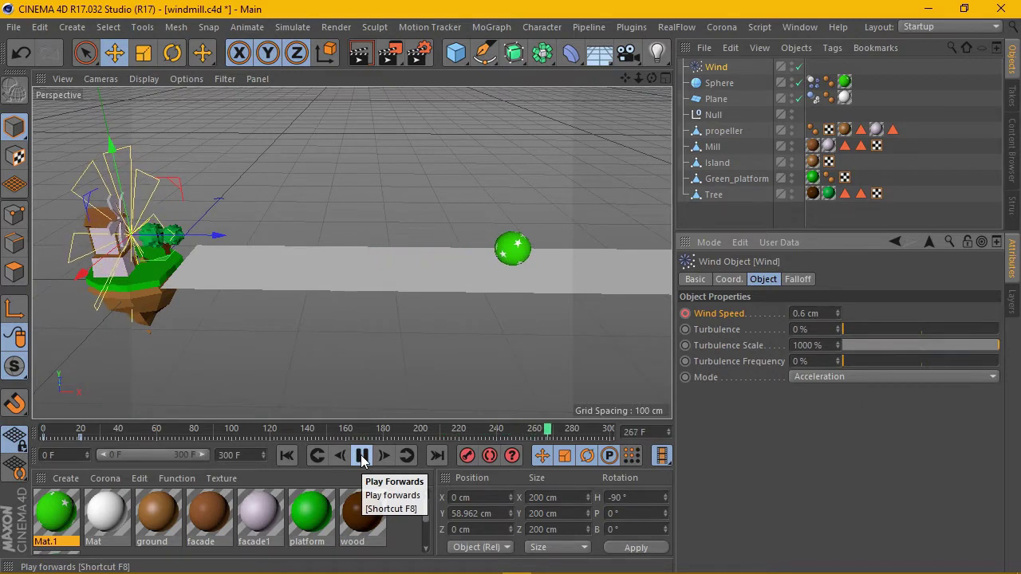
- Preview the ball rolling along the strip, scrubbing the timeline to frames 55 and 300
click(362, 455)
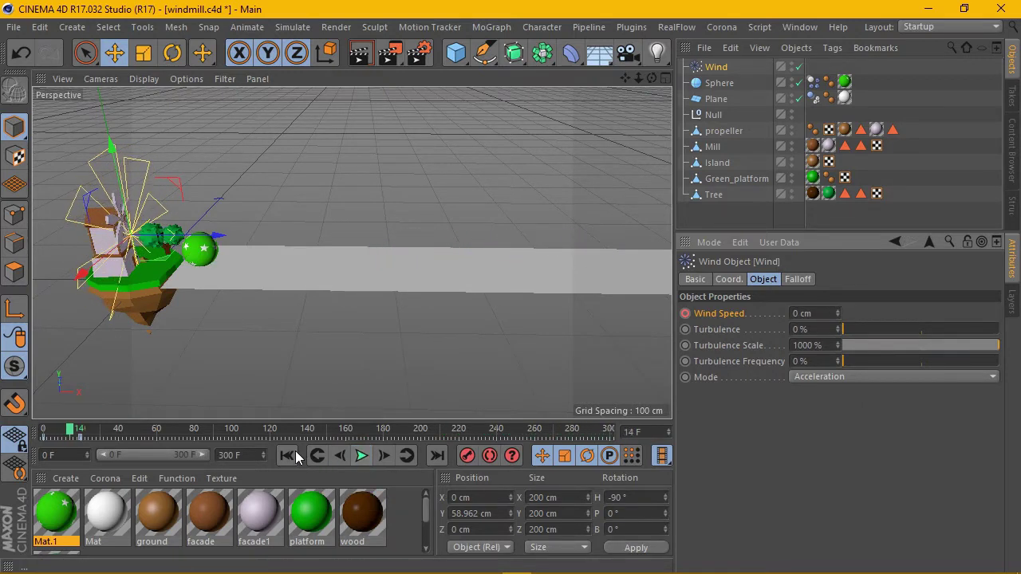
click(287, 455)
click(715, 72)
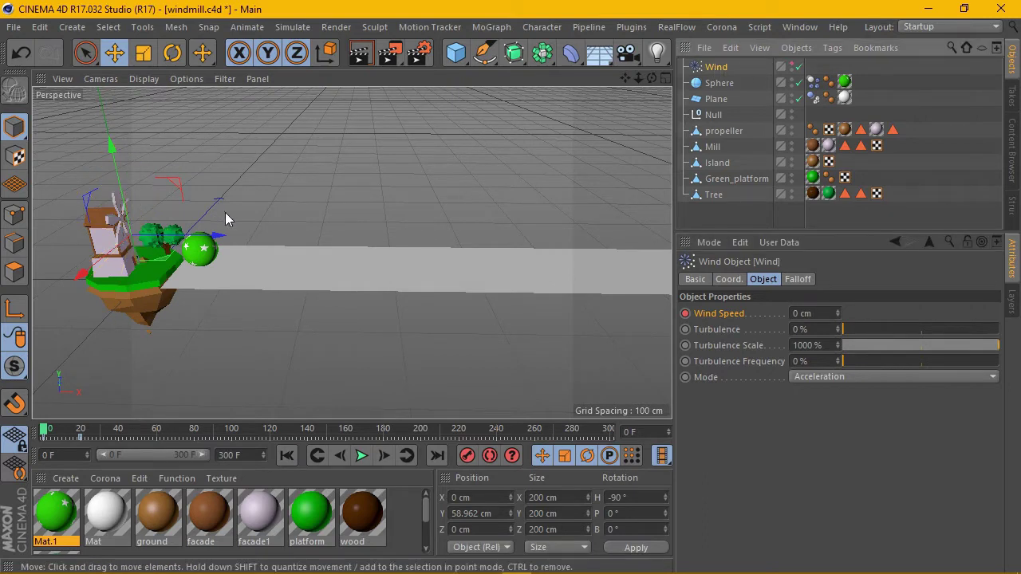
click(679, 222)
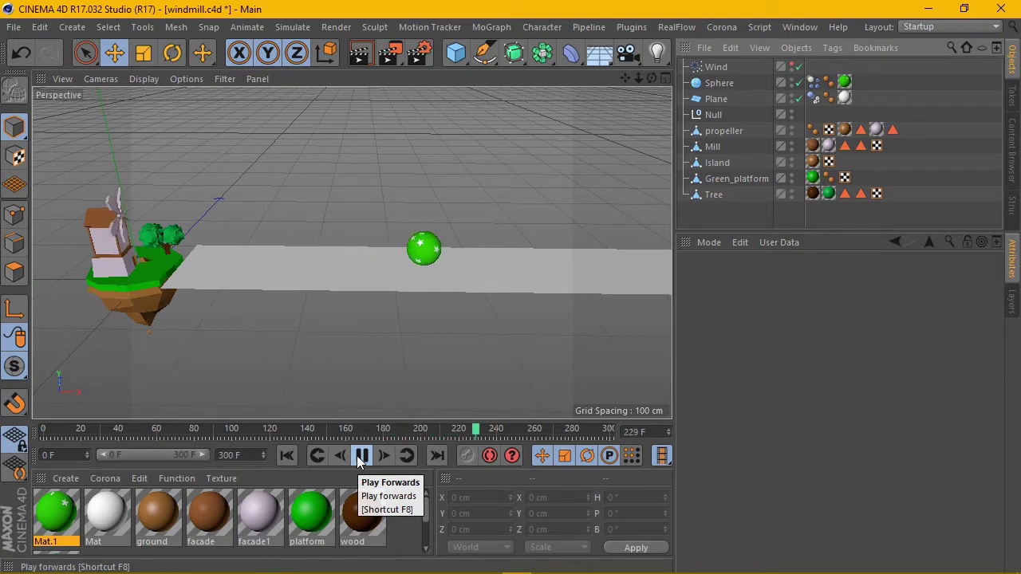
click(356, 456)
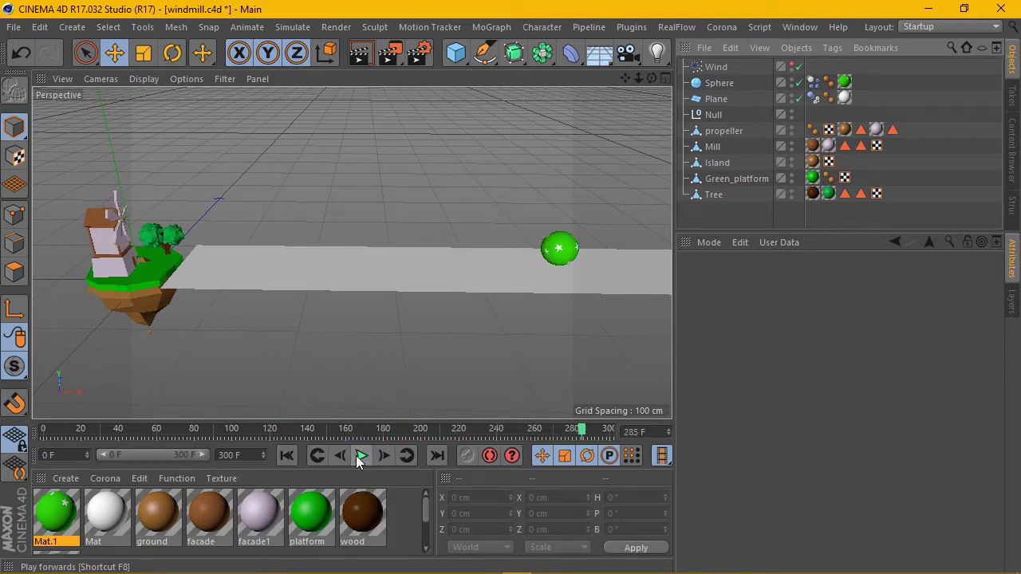
click(292, 452)
drag(43, 431, 157, 437)
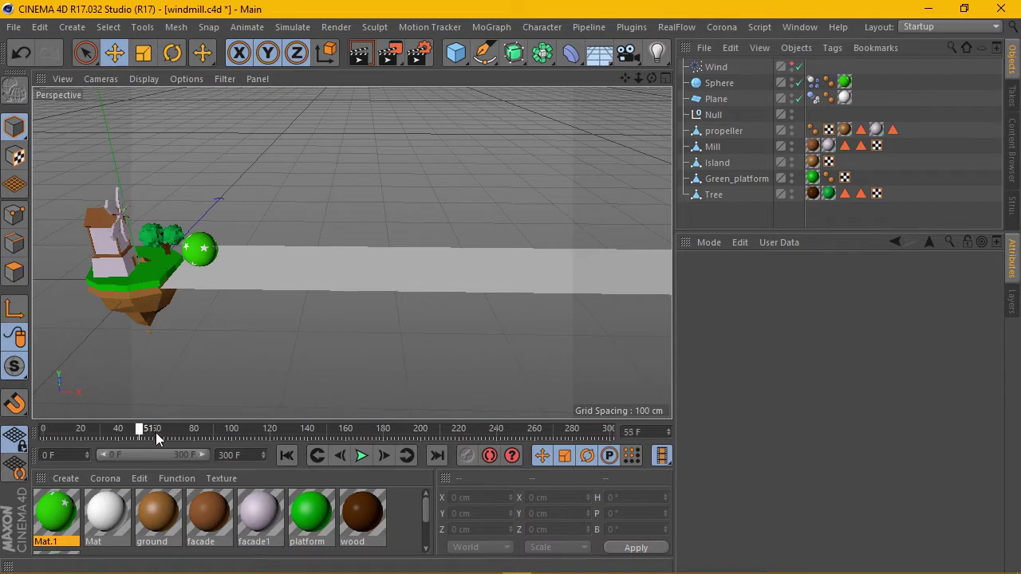
drag(564, 445, 614, 445)
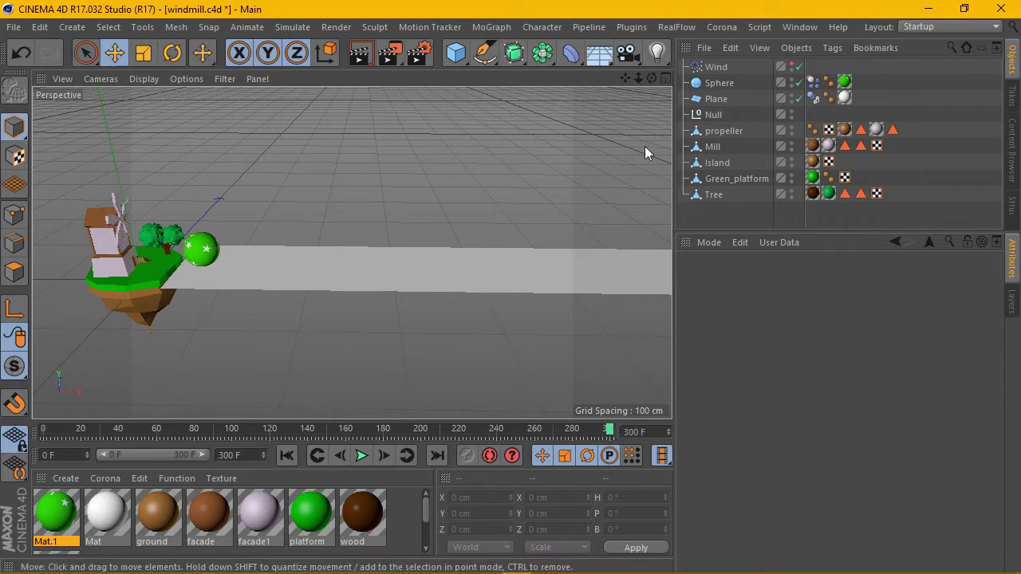
click(721, 68)
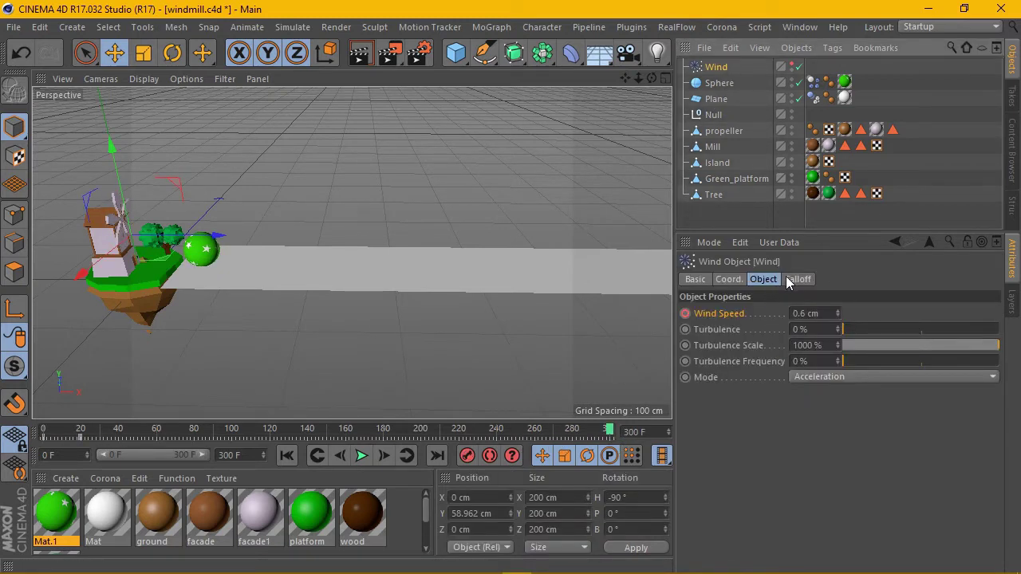
- Add a bank rotation keyframe to the propeller and preview the spin
click(726, 131)
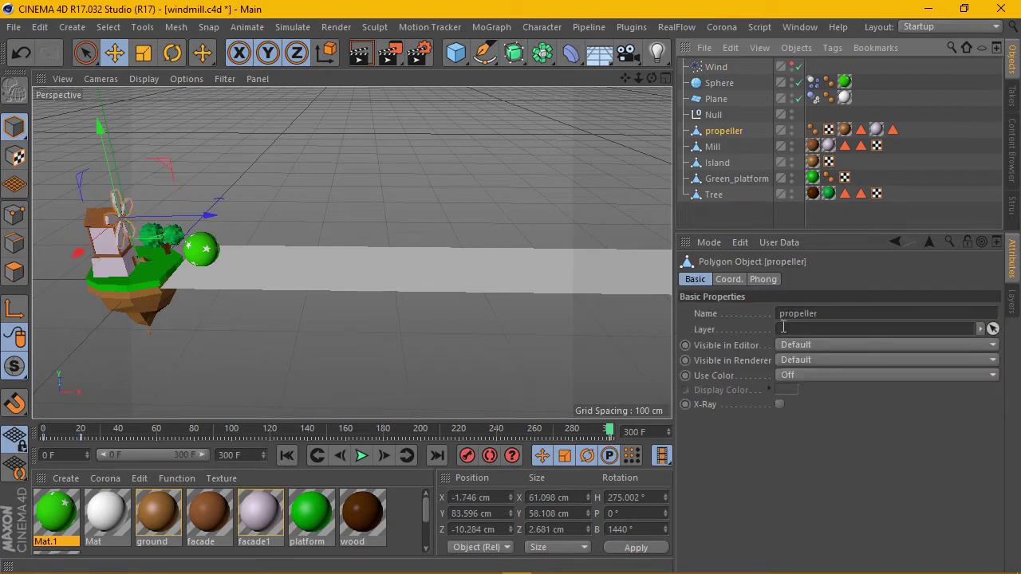
click(762, 279)
click(729, 279)
text(2880)
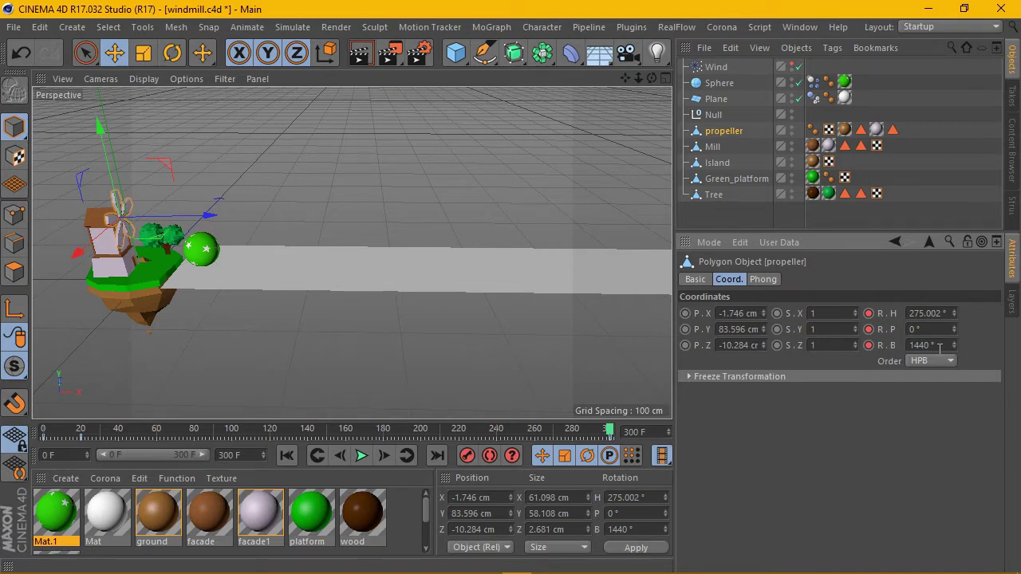
right_click(869, 345)
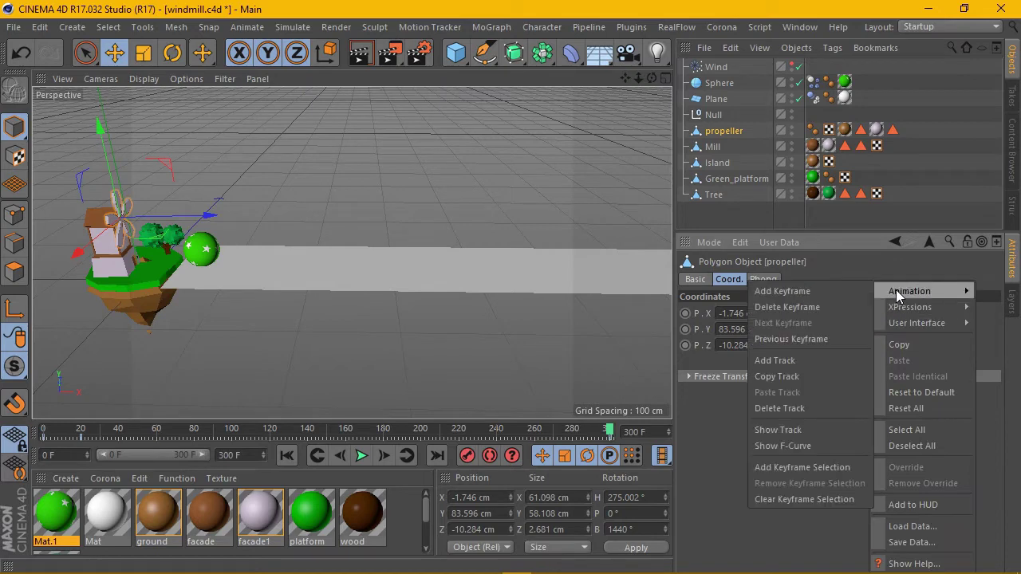
click(720, 289)
click(360, 456)
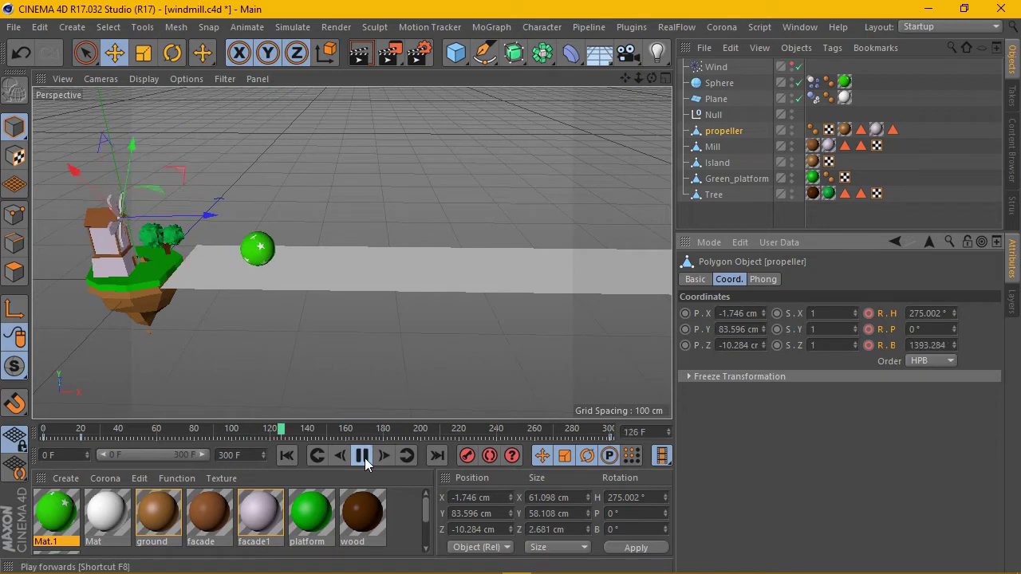
click(362, 455)
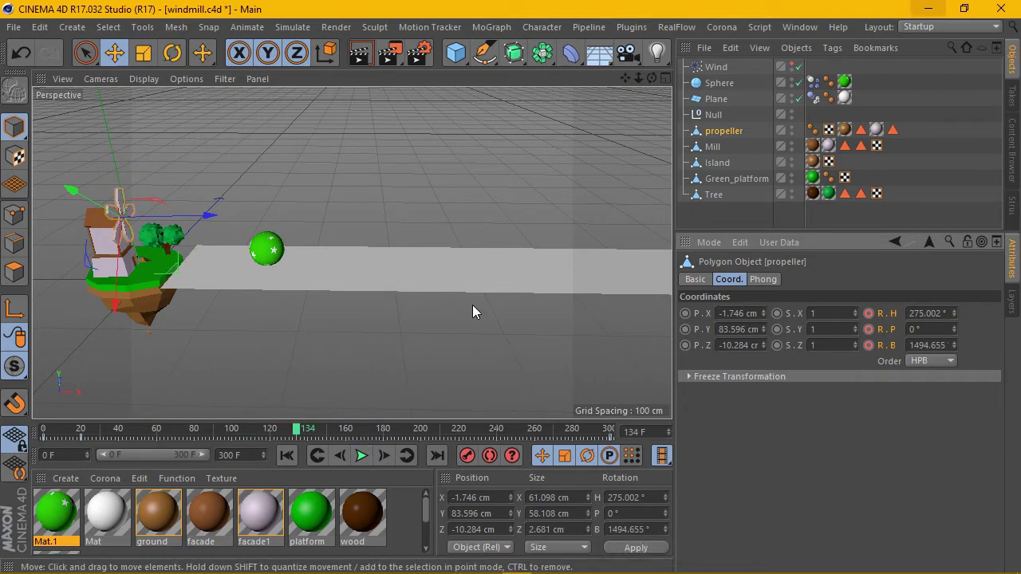
- Keyframe the propeller's bank rotation at 1800° on frame 300, then rewind to the start
drag(298, 430, 668, 436)
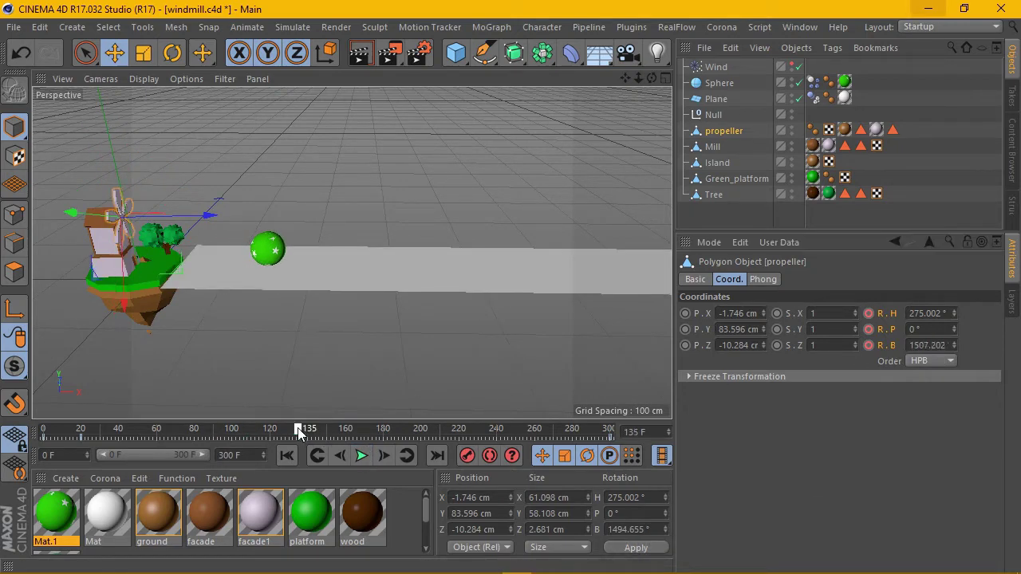
click(925, 344)
text(1800)
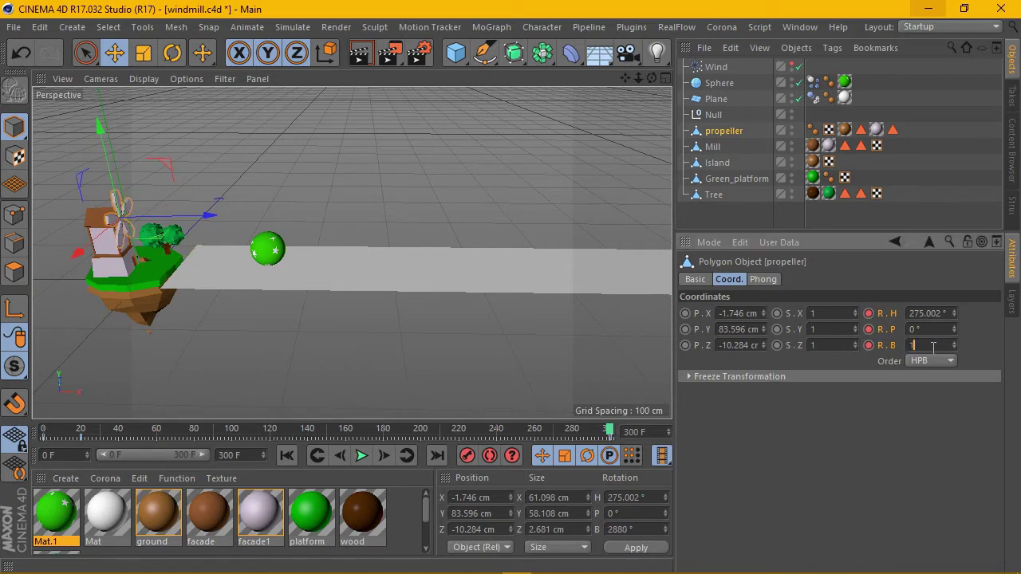
right_click(870, 349)
click(845, 288)
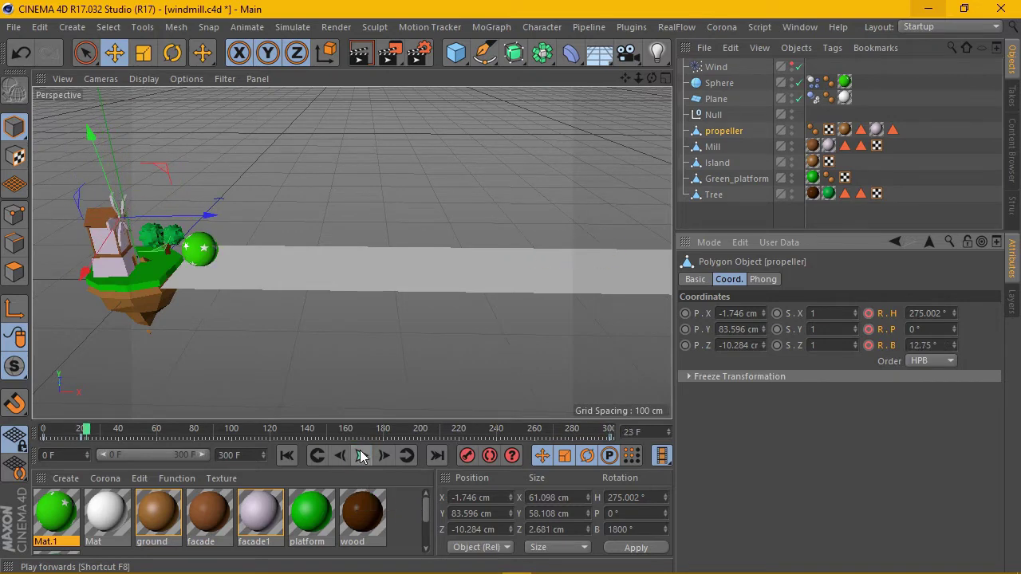
click(297, 451)
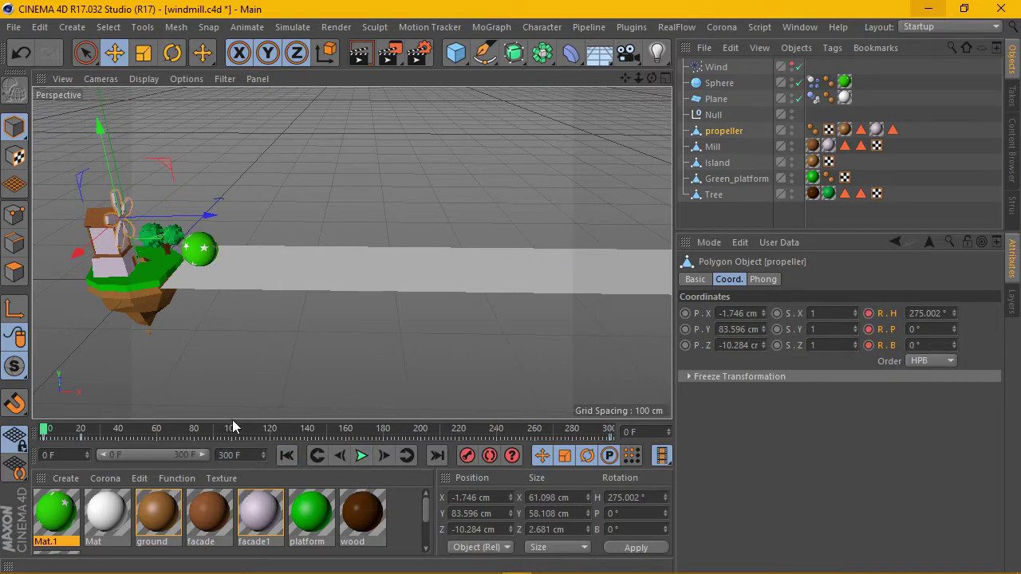
scroll(299, 110, down, 3)
- Set the render output to the HDV/HDTV 720 29.97 preset, rendering all frames
drag(625, 80, 563, 80)
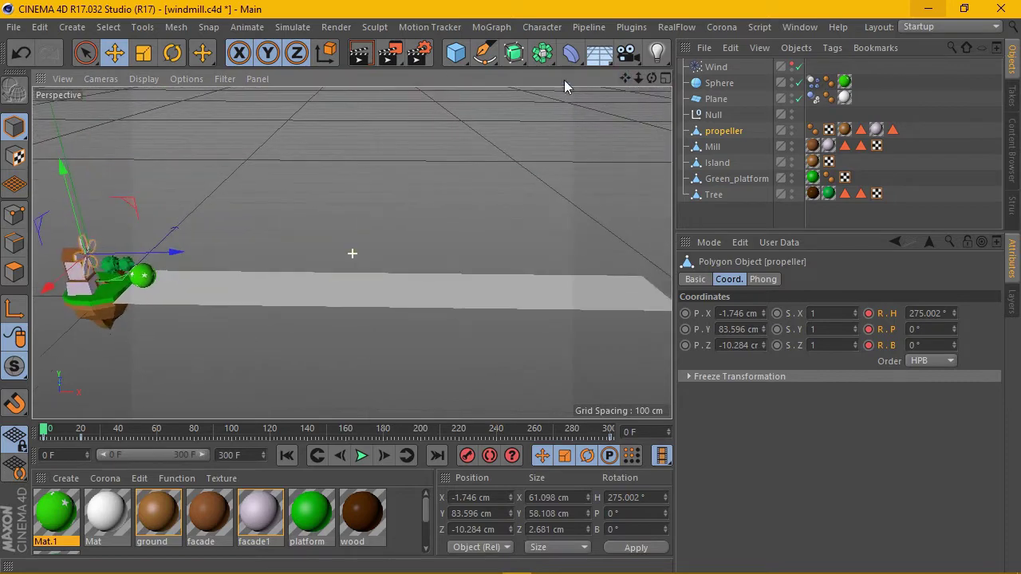
click(421, 52)
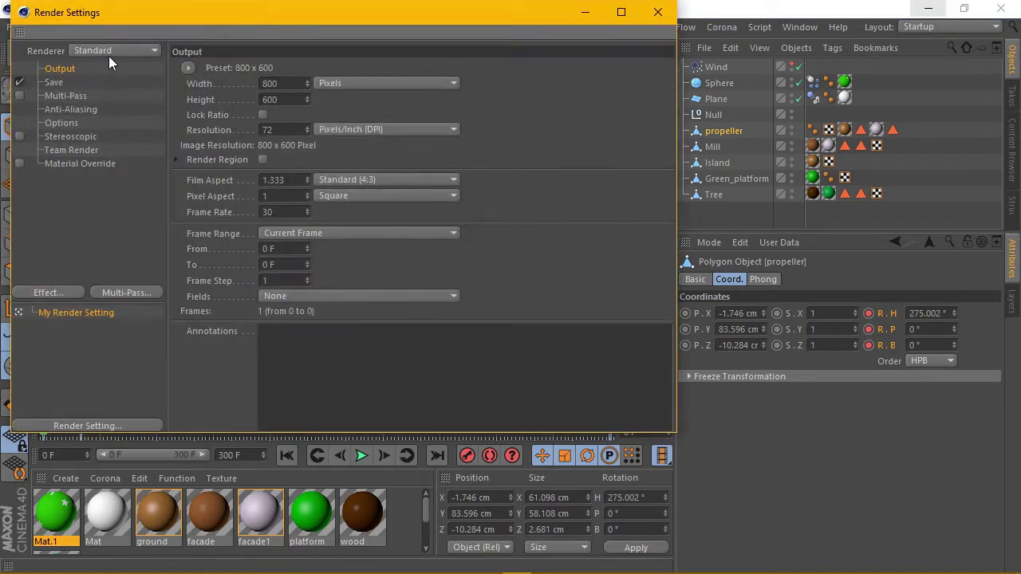
click(187, 68)
mouse_move(209, 116)
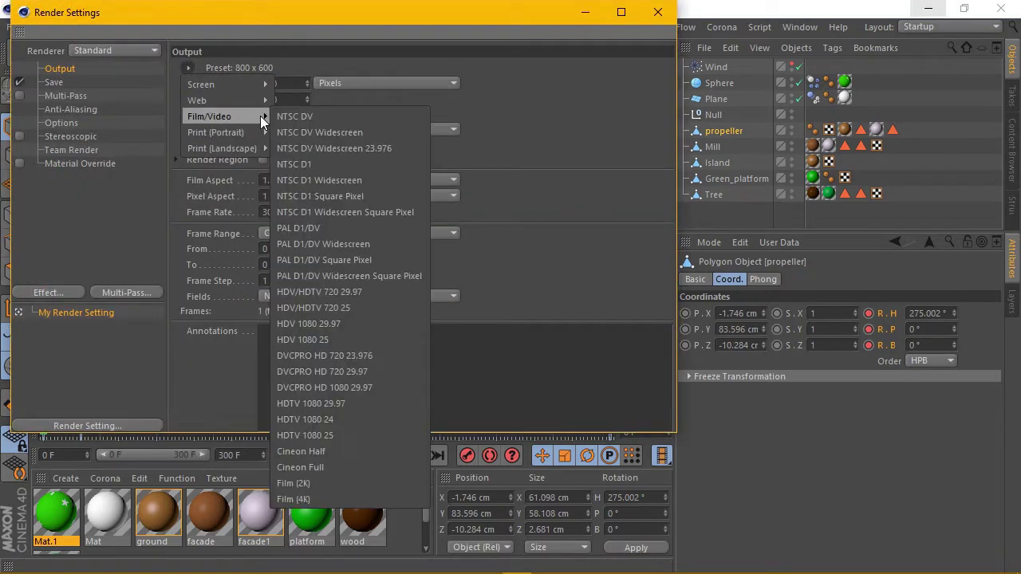
click(351, 292)
click(304, 233)
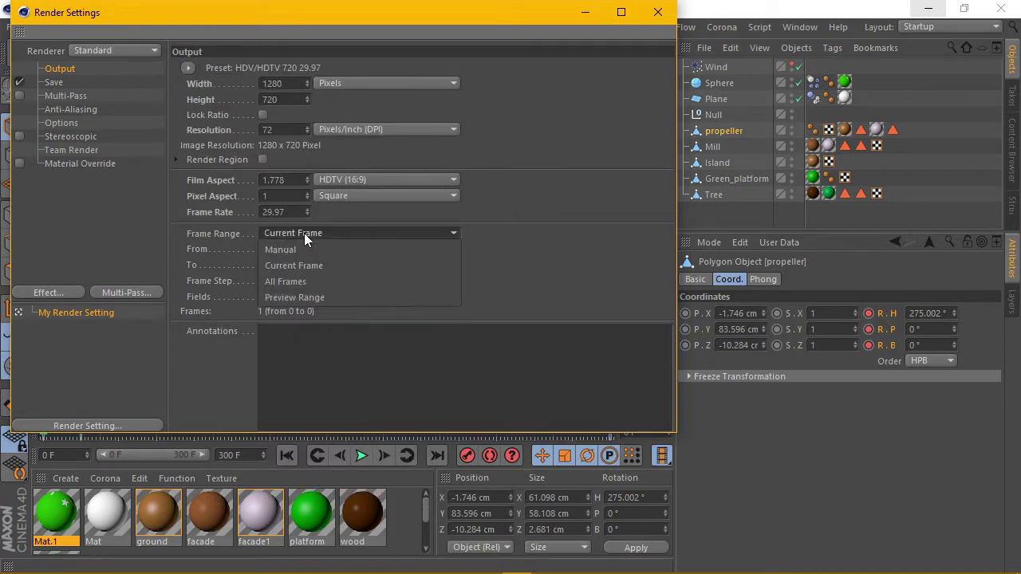
click(320, 280)
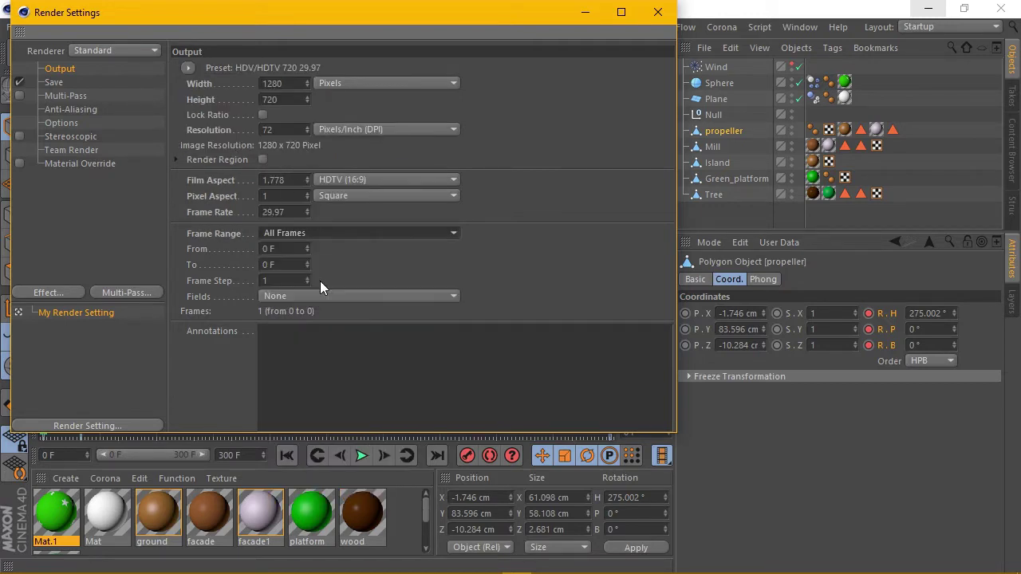
- Choose AVI Movie as the save format and Best anti-aliasing quality
click(63, 84)
click(334, 113)
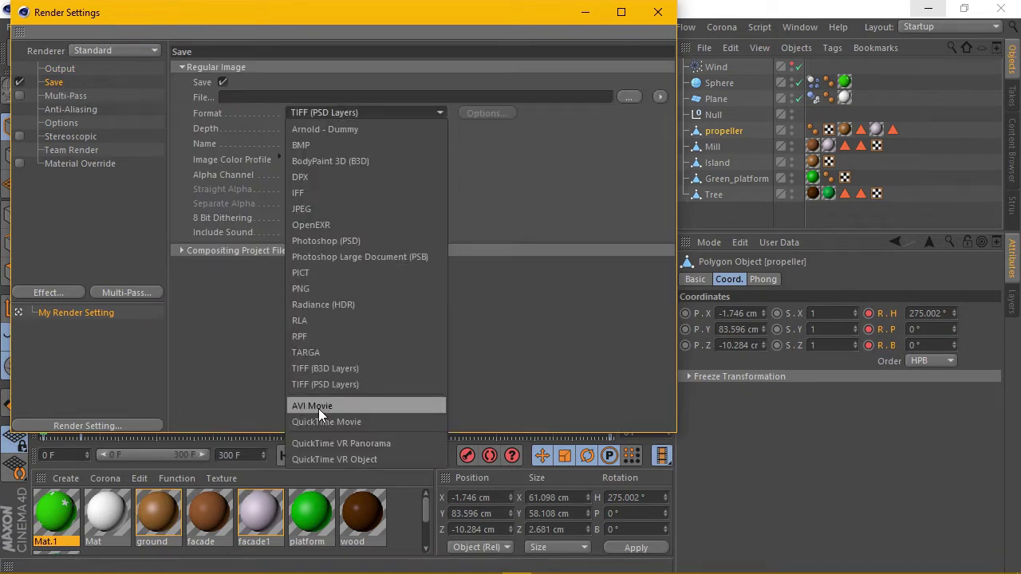
click(353, 403)
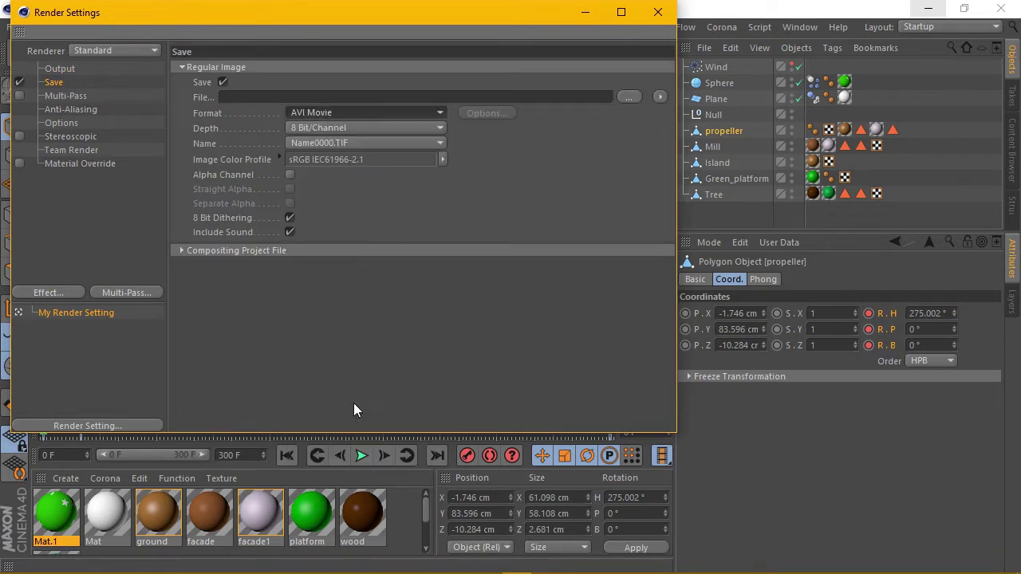
click(70, 110)
click(343, 68)
click(339, 117)
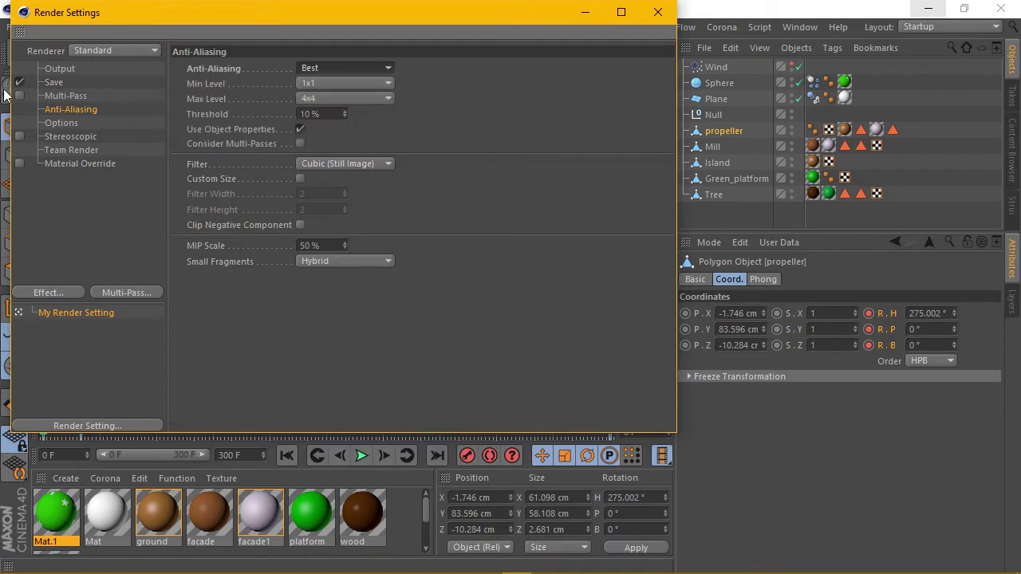
- Set the render save path to Desktop\3d27 and close the Render Settings
click(59, 69)
click(67, 96)
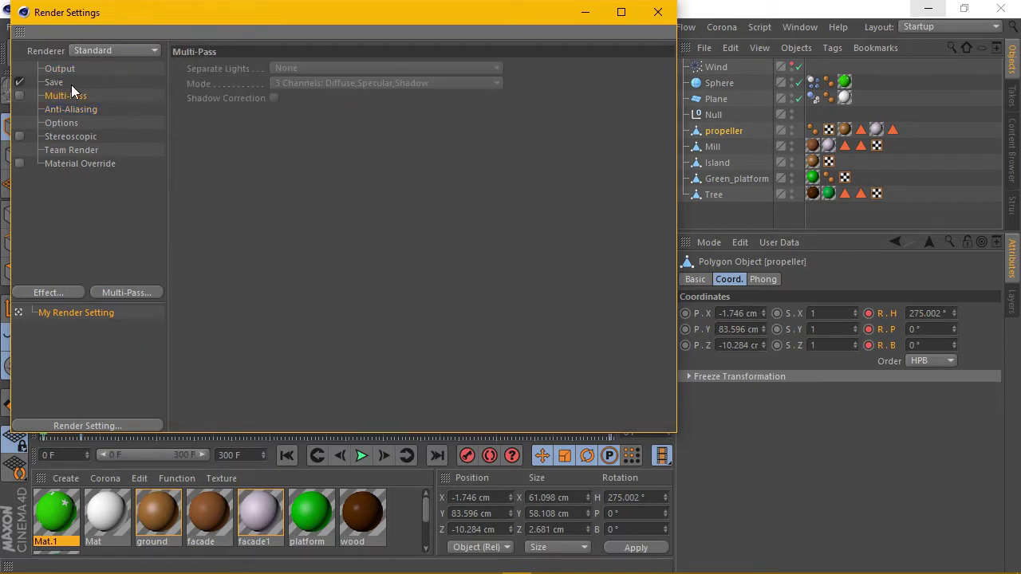
click(70, 83)
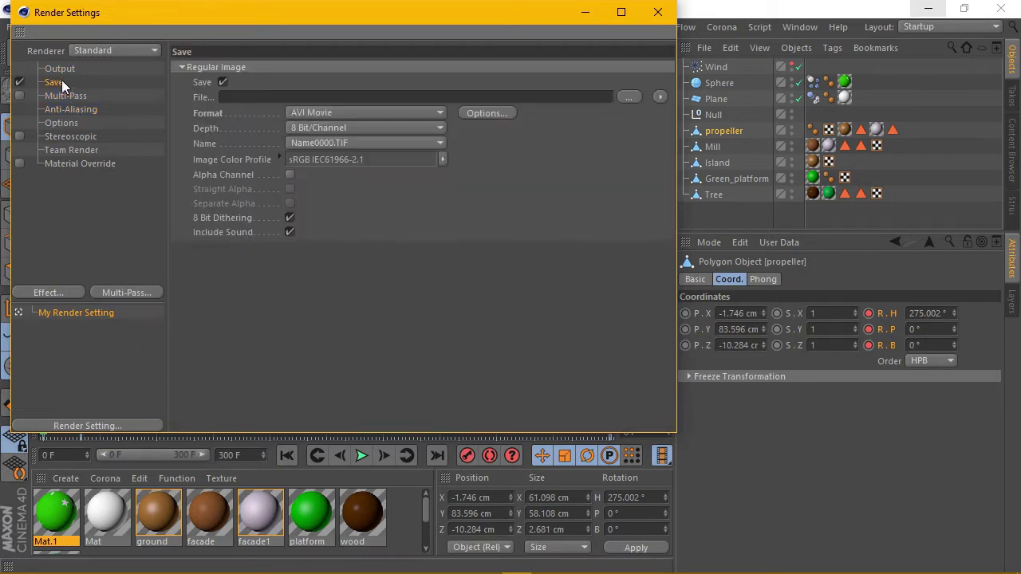
click(626, 96)
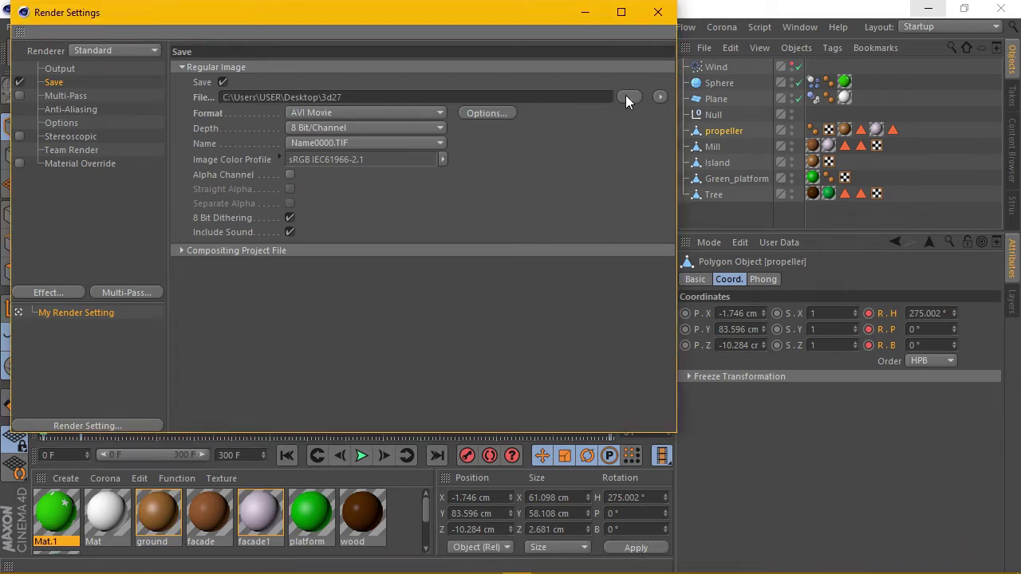
click(669, 12)
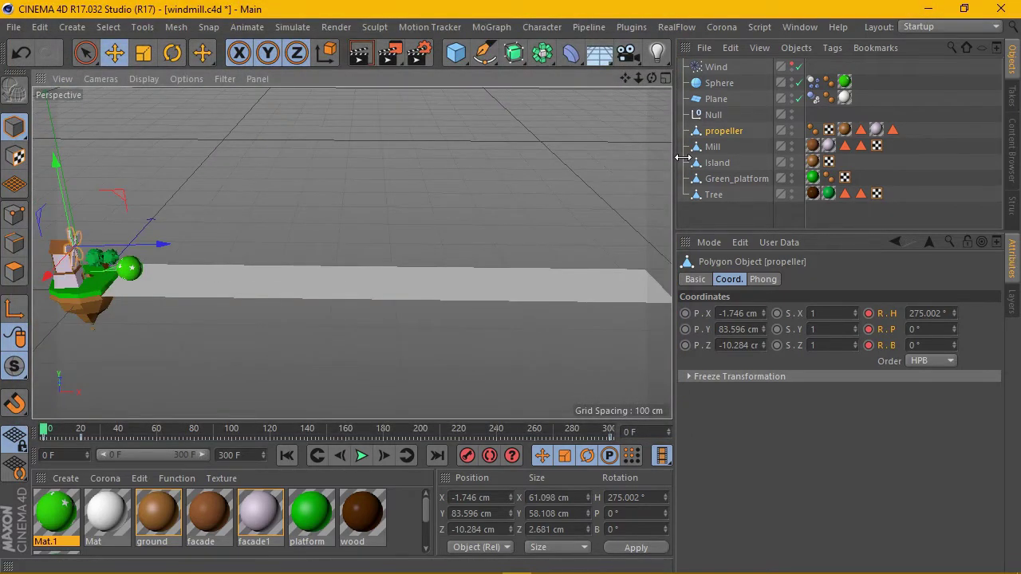
- Add a new Light to the island scene
drag(683, 157, 630, 157)
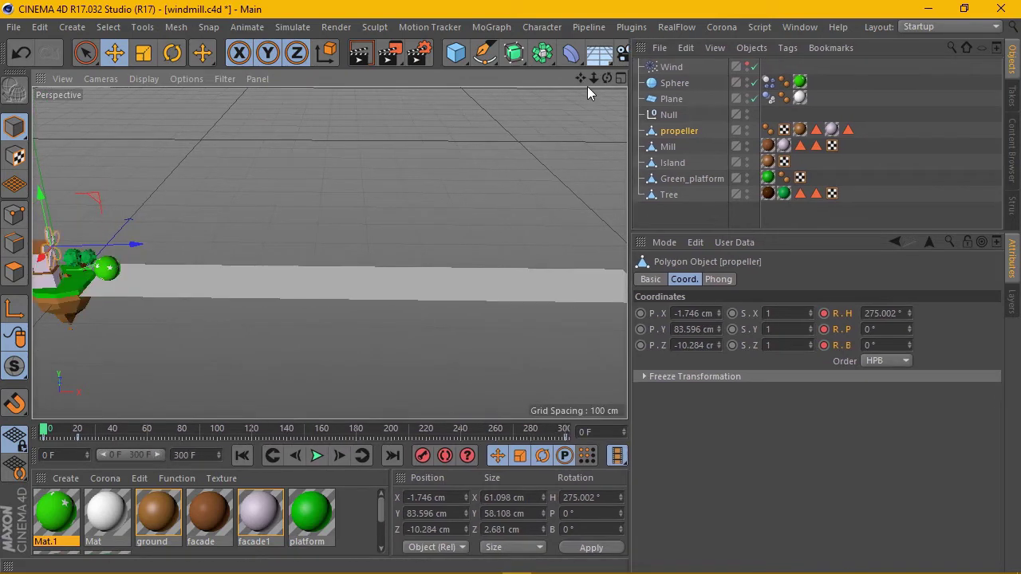
drag(607, 77, 593, 80)
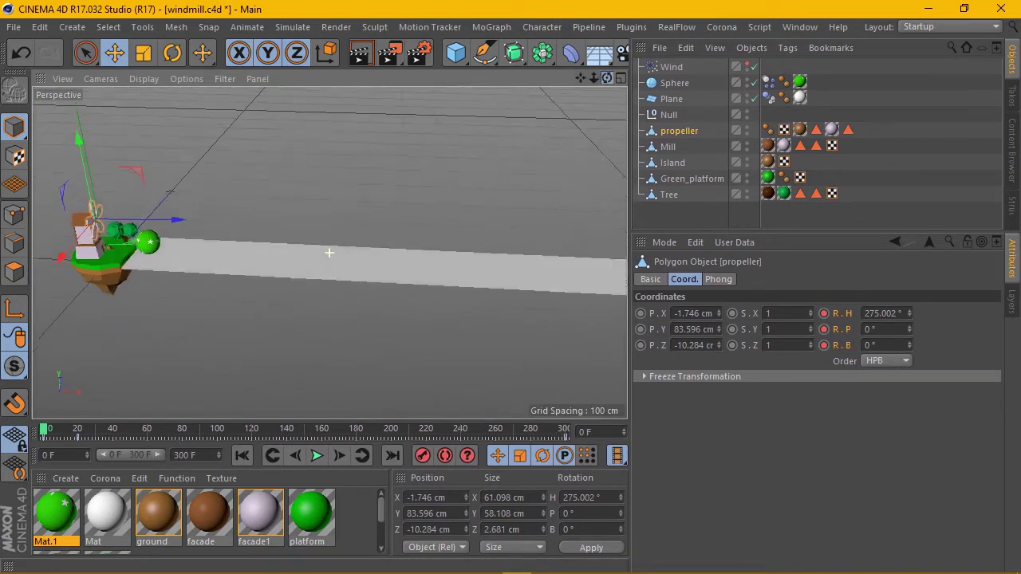
mouse_move(328, 252)
mouse_down()
mouse_move(136, 241)
mouse_move(150, 235)
mouse_up()
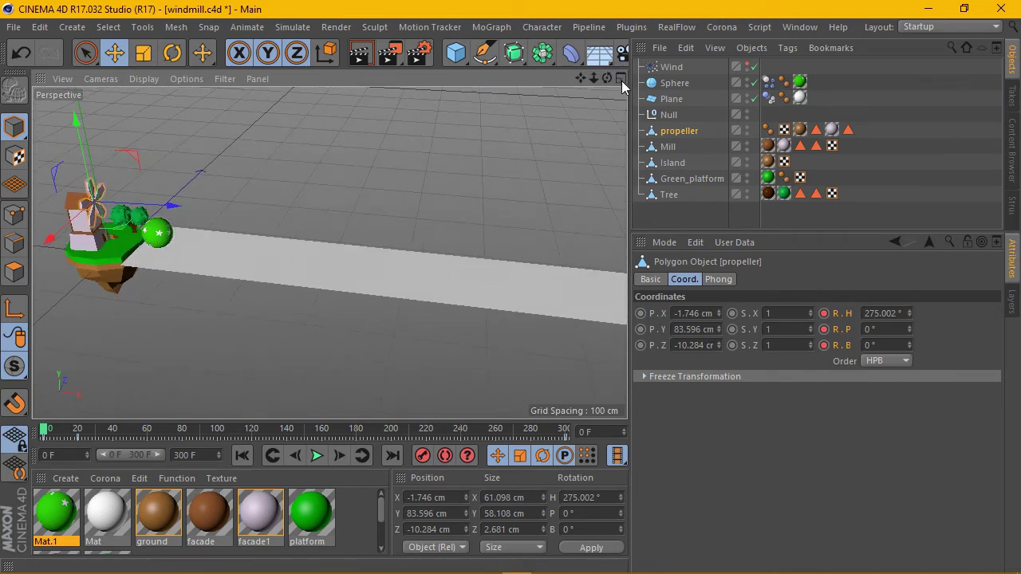
drag(629, 84, 692, 85)
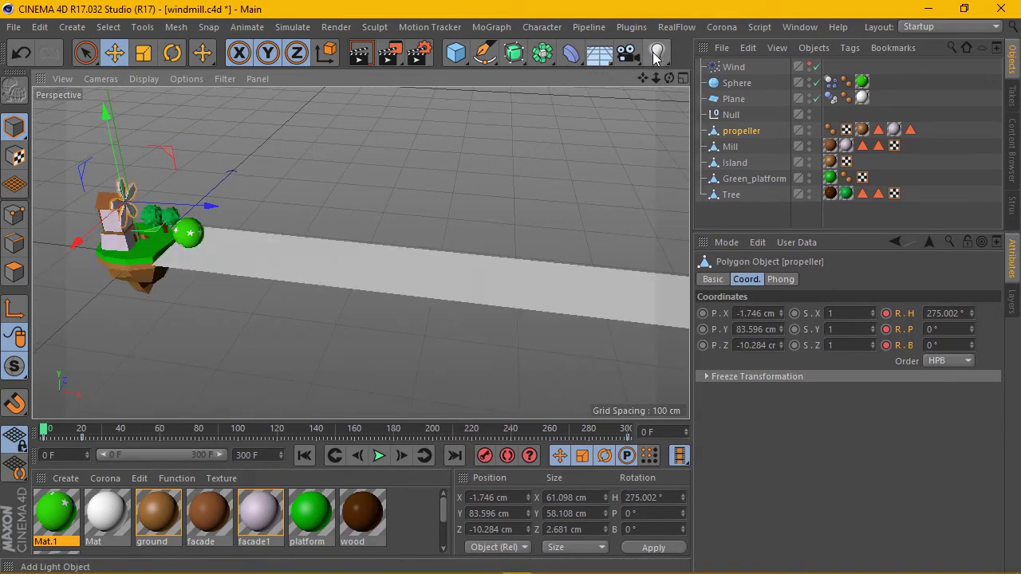
click(656, 52)
click(694, 76)
- Move the light to about X -27.946, Y 88.163, Z -191.02 cm and render a preview
click(668, 78)
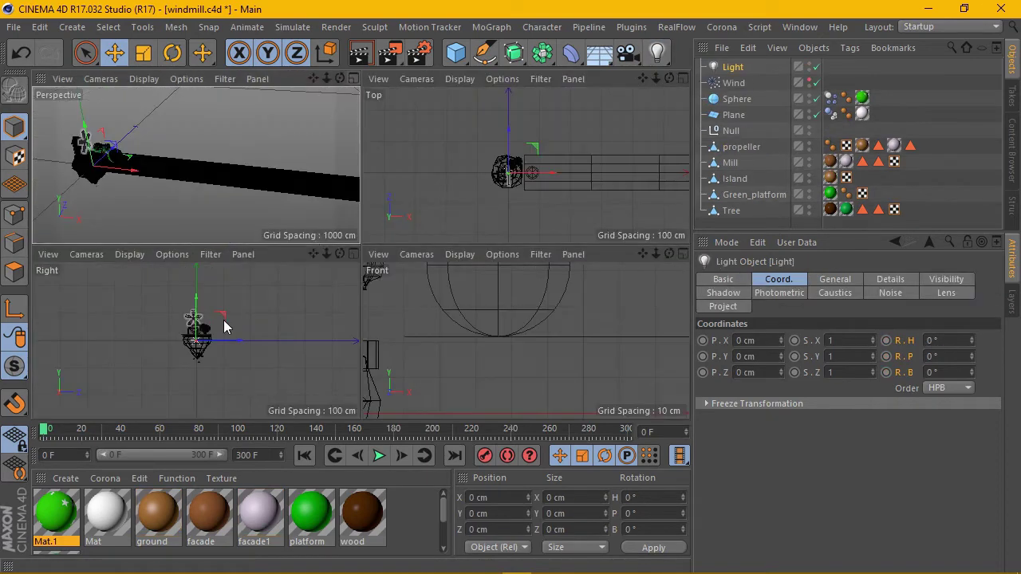
mouse_move(234, 346)
mouse_down()
mouse_move(187, 346)
mouse_move(151, 295)
mouse_up()
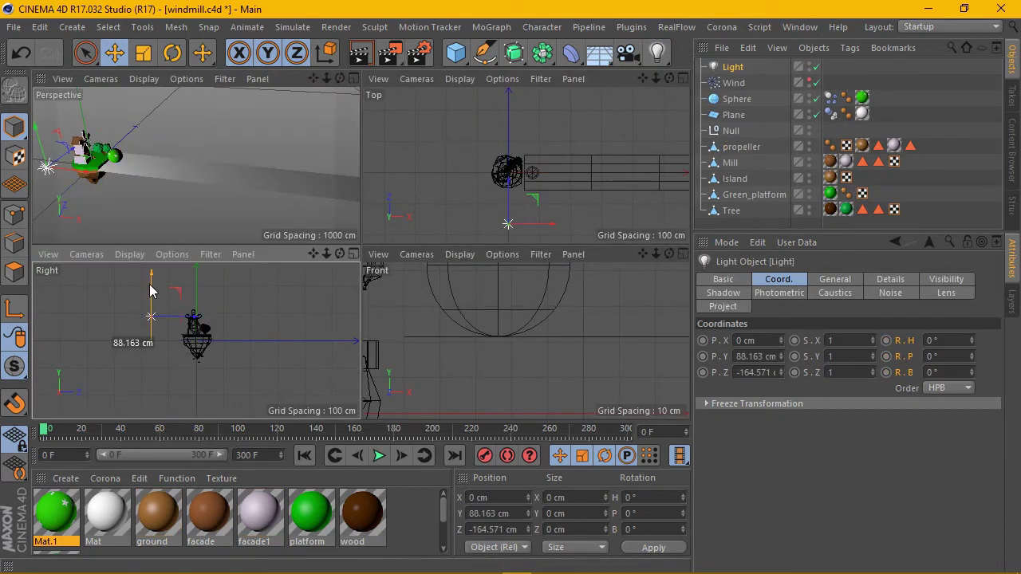
scroll(540, 295, down, 6)
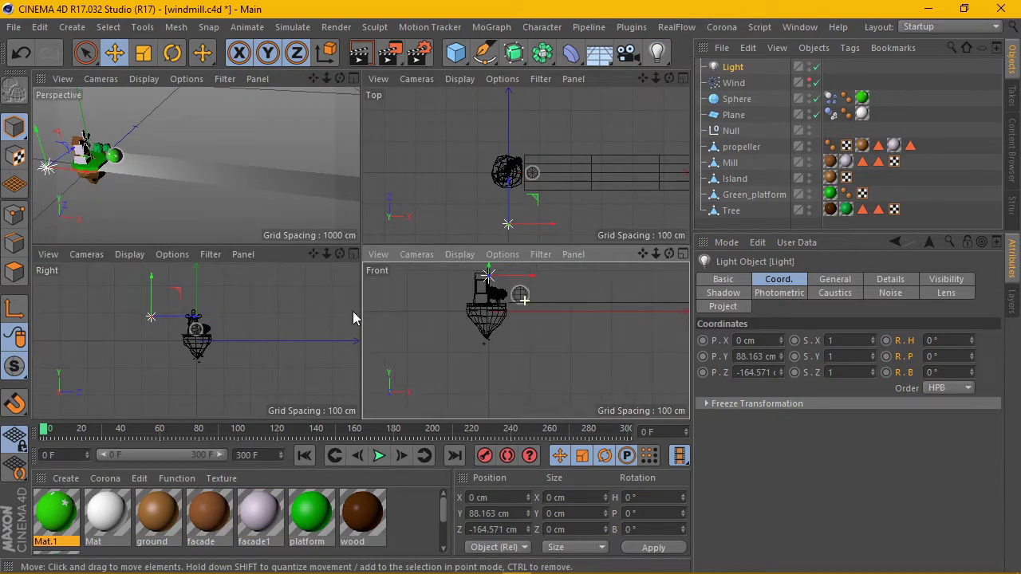
drag(189, 318, 182, 319)
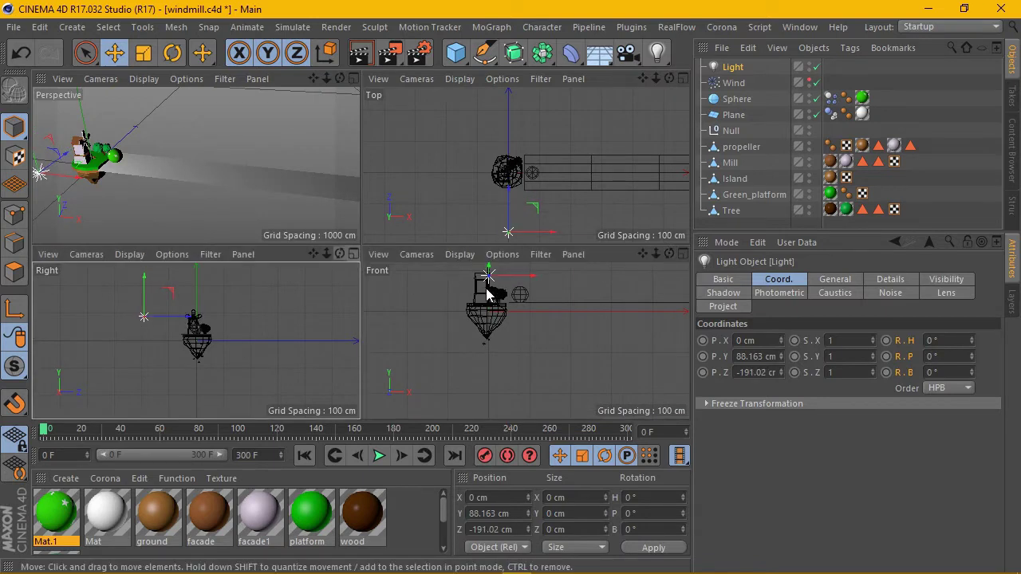
drag(523, 285, 516, 283)
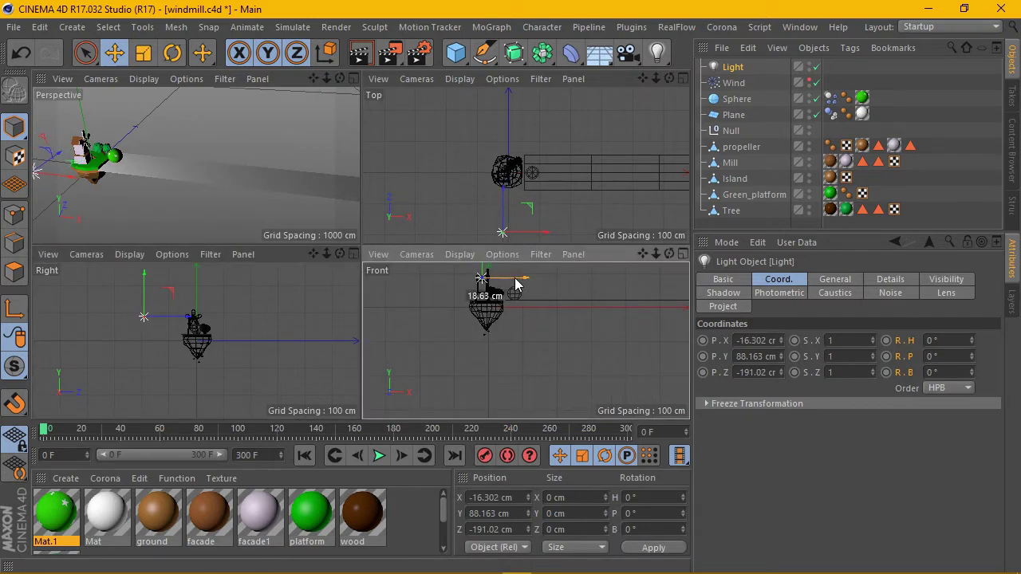
middle_click(346, 91)
click(358, 53)
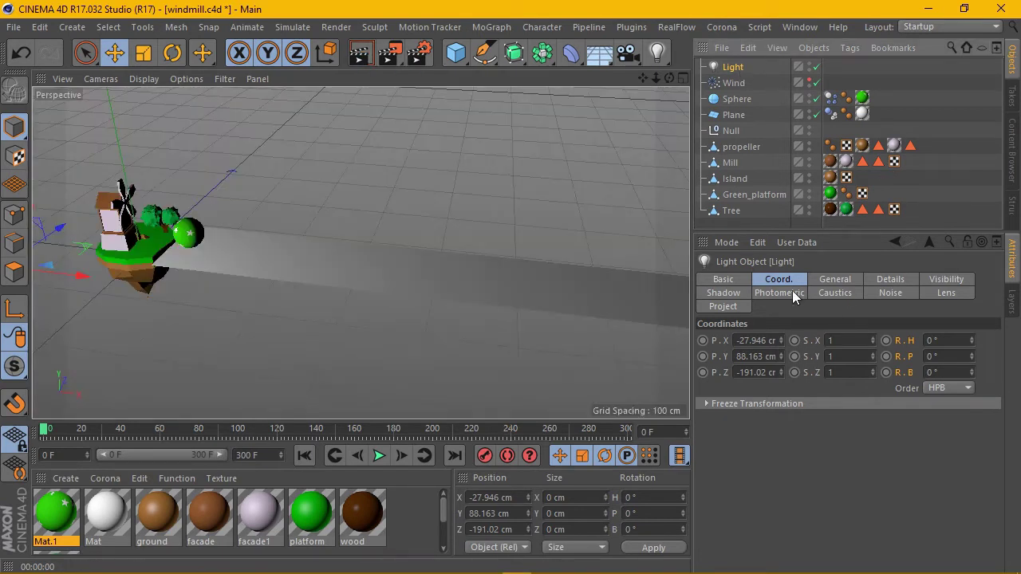
- Set the light's shadow to Shadow Maps (Soft) and render to check it
click(832, 279)
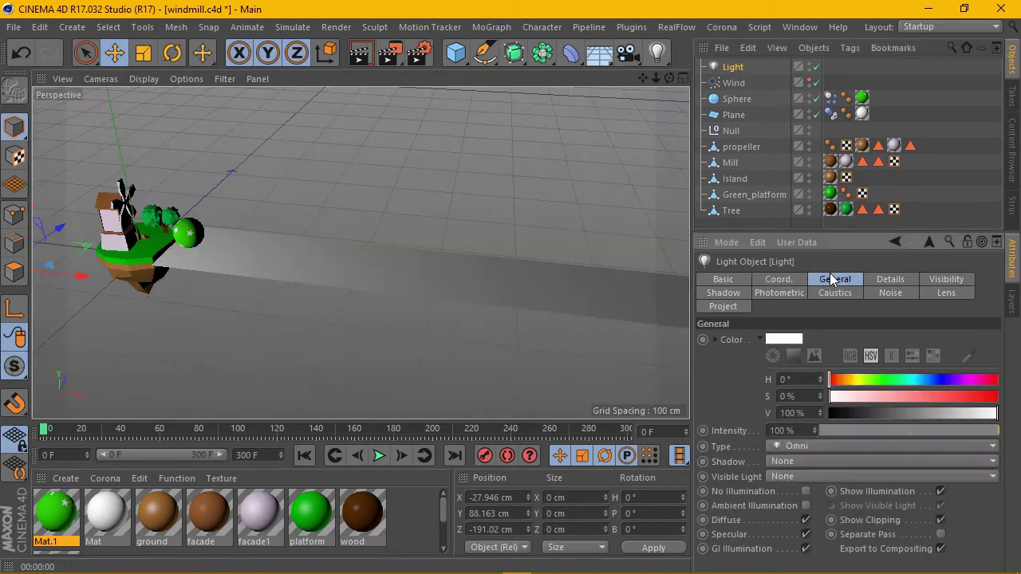
click(822, 461)
click(814, 488)
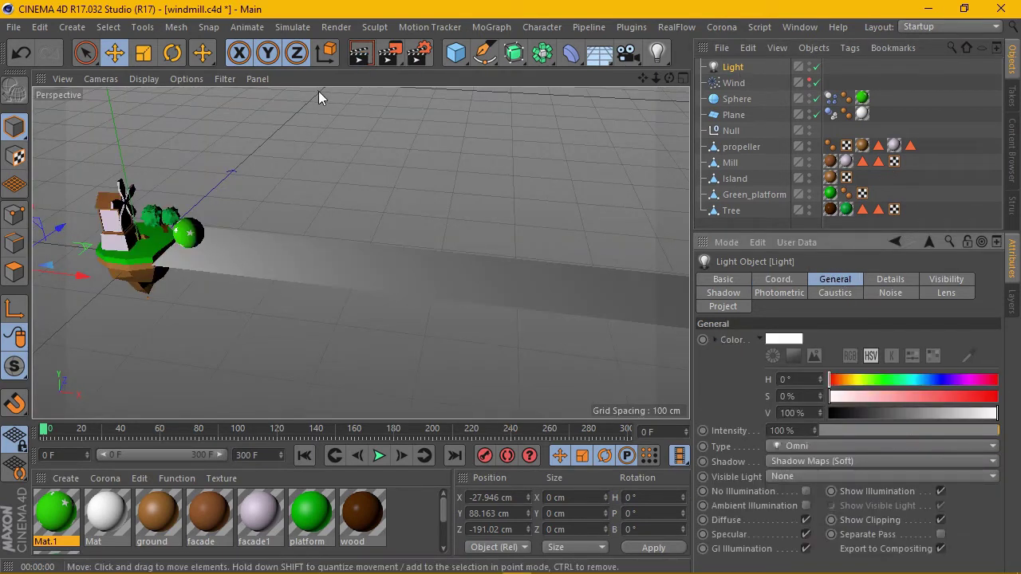
click(359, 53)
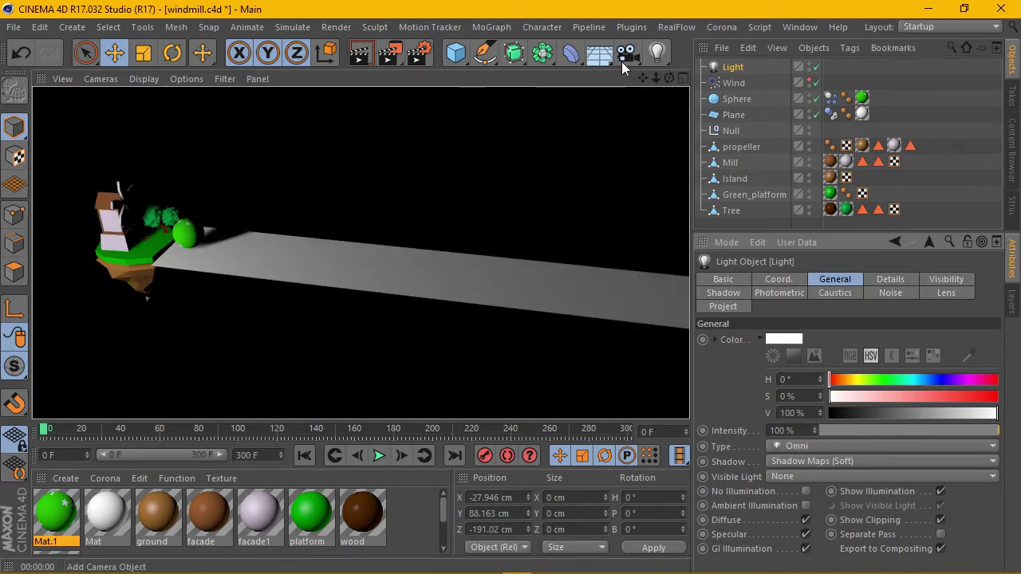
- Add a second light with Ambient Illumination and intensity lowered to 46%, then render a preview
click(654, 54)
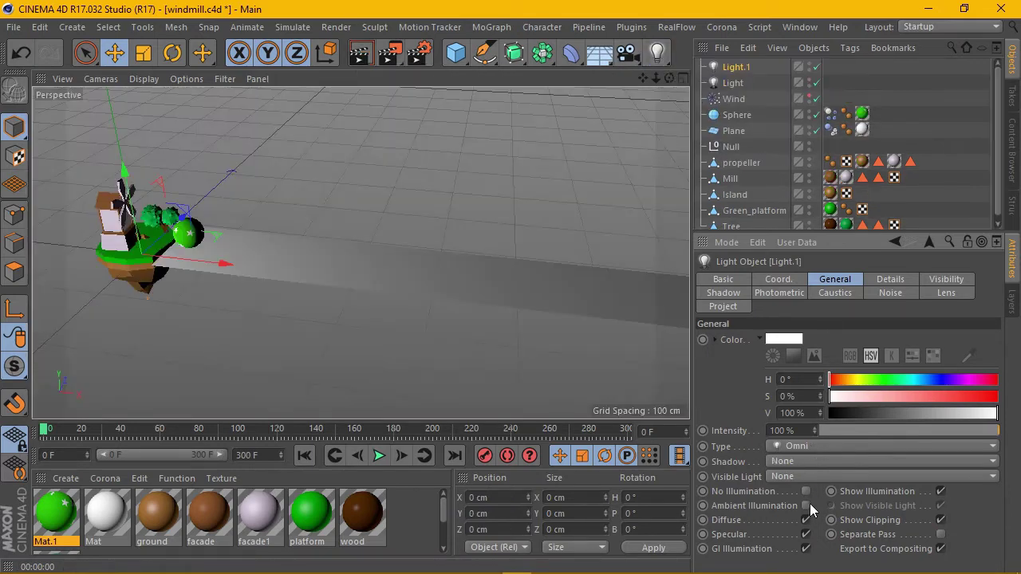
click(806, 506)
drag(874, 433, 902, 431)
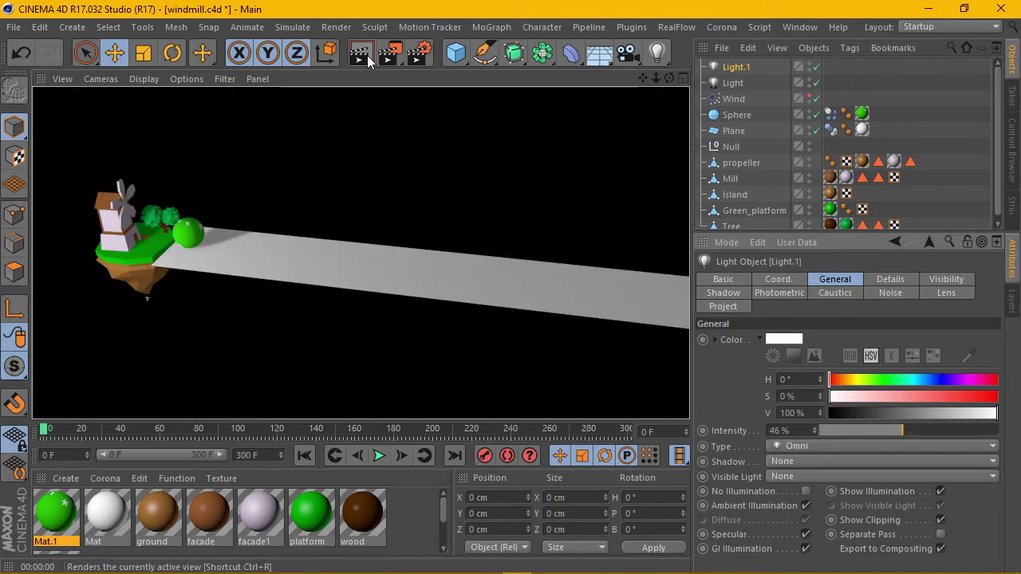
click(369, 61)
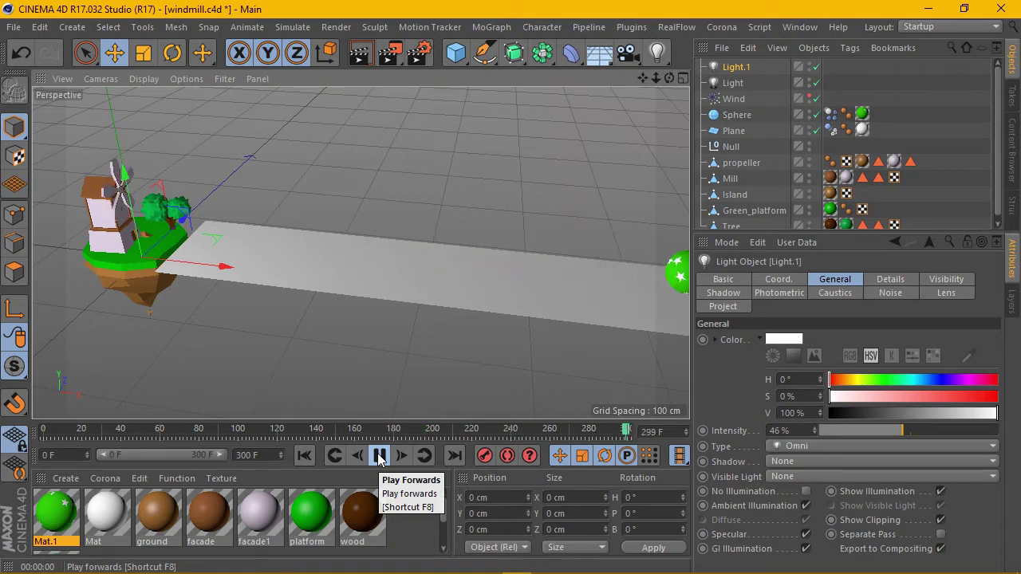
- Frame the island and rolling ball, then dim the second light to 37% and re-render
scroll(241, 251, down, 5)
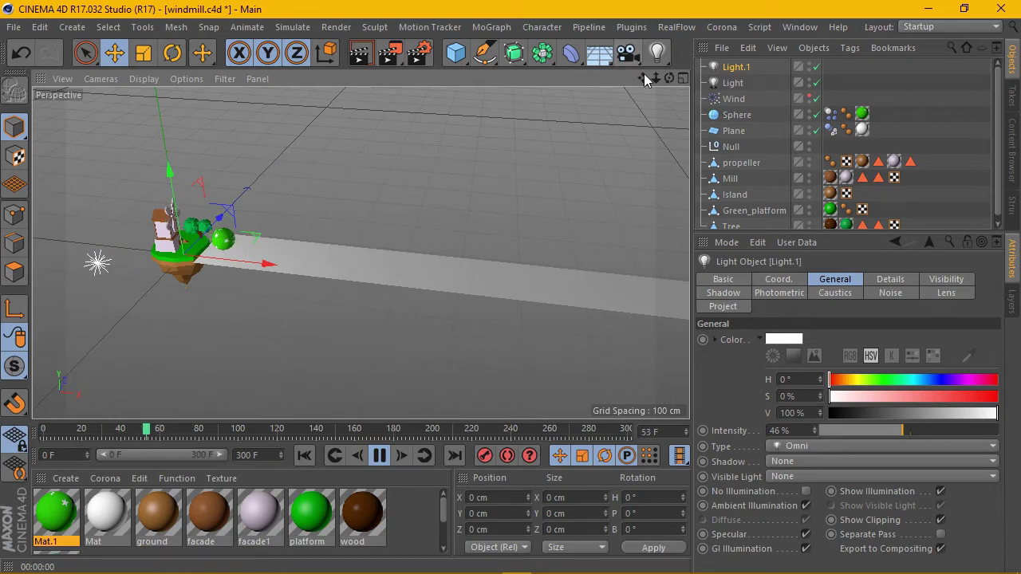
drag(643, 77, 360, 252)
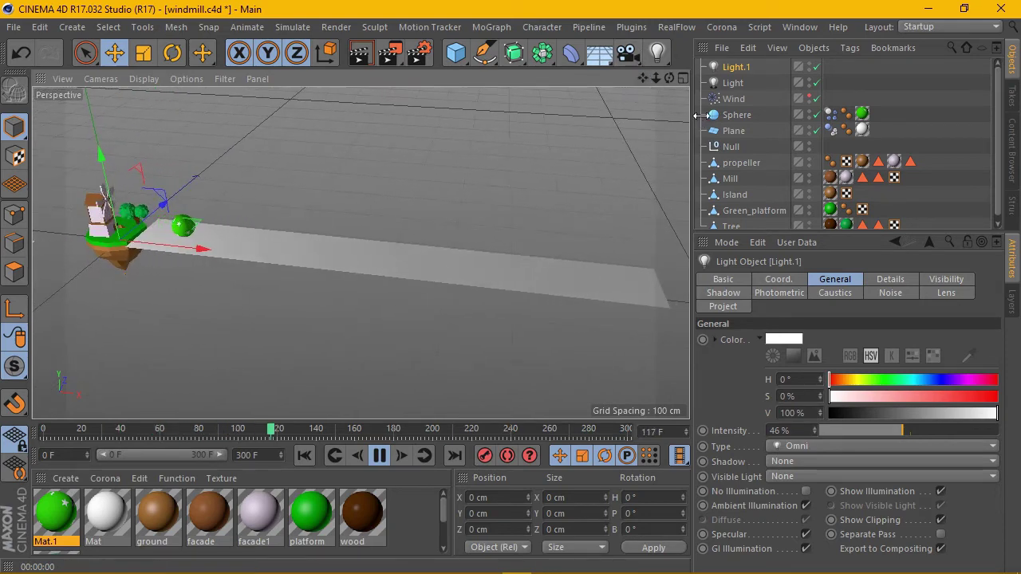
drag(695, 115, 632, 119)
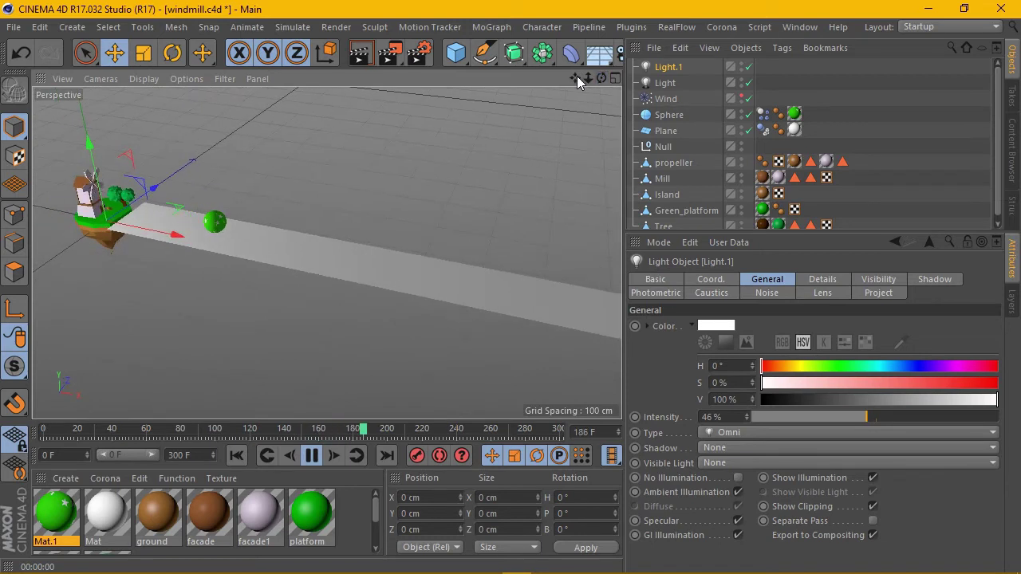
drag(588, 77, 327, 253)
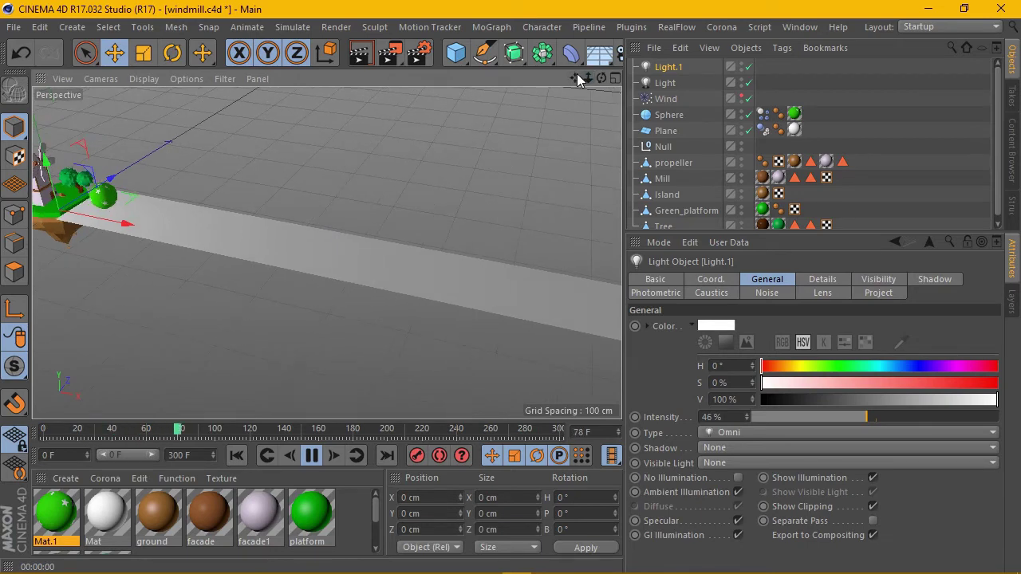
drag(580, 80, 327, 252)
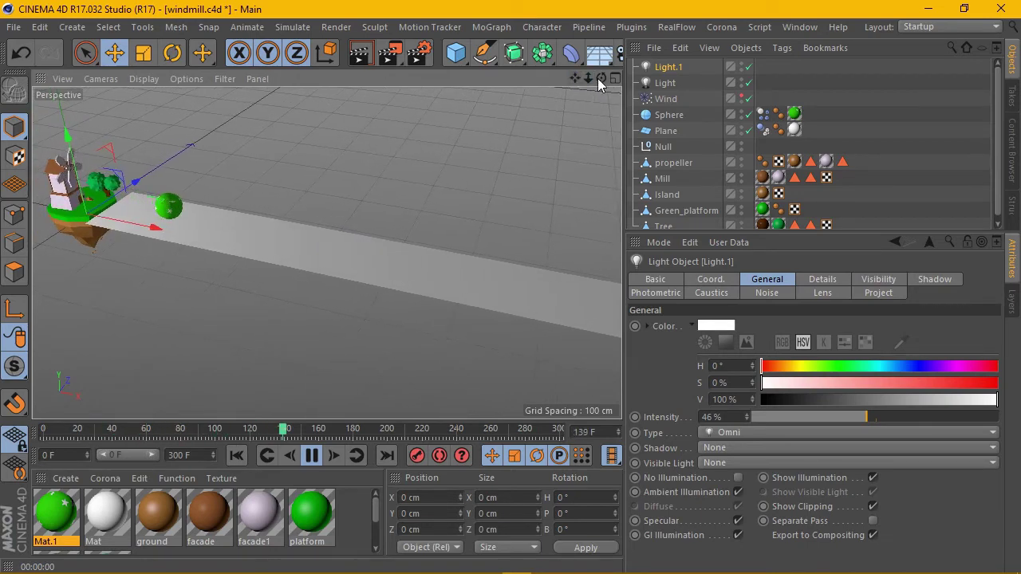
drag(598, 78, 326, 252)
drag(576, 77, 326, 253)
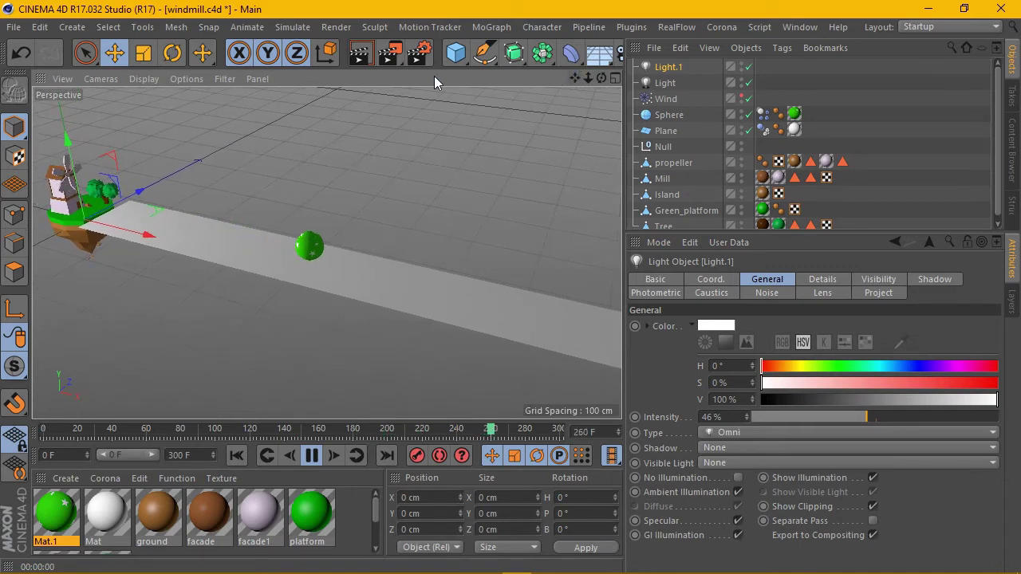
click(361, 53)
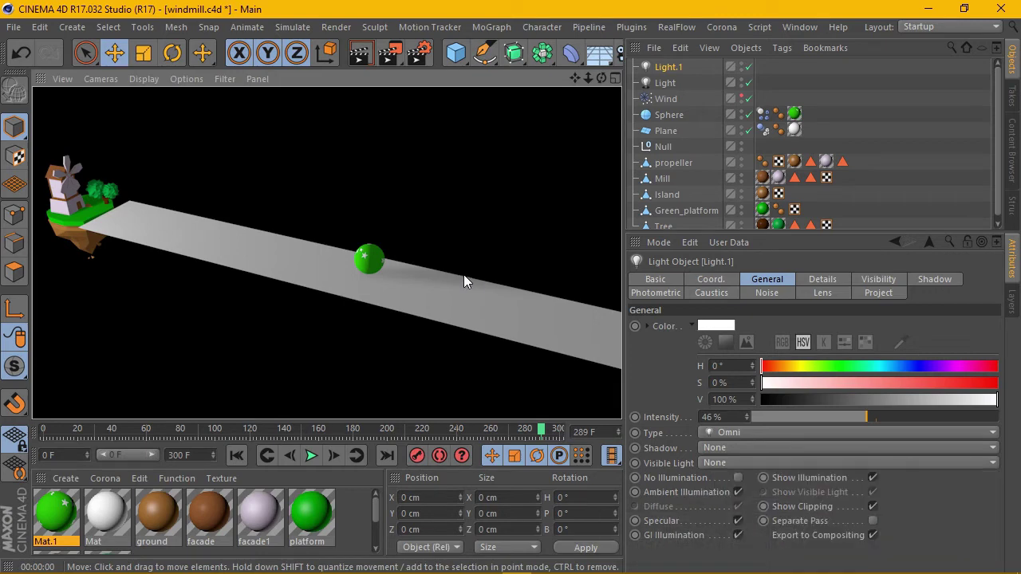
drag(864, 416, 844, 416)
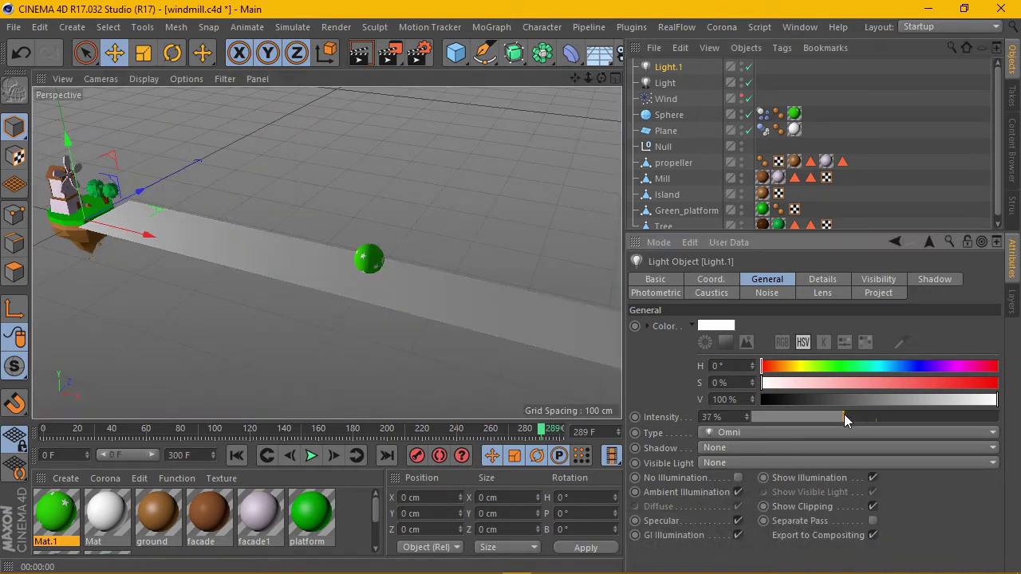
click(360, 52)
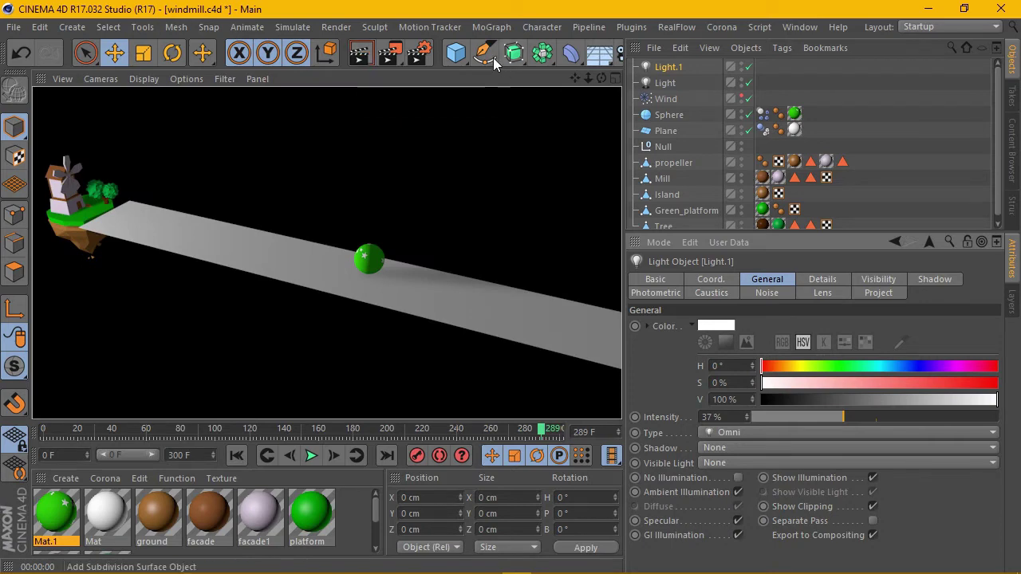
- Raise the light in the Front viewport, then render the maximized Perspective view
click(615, 78)
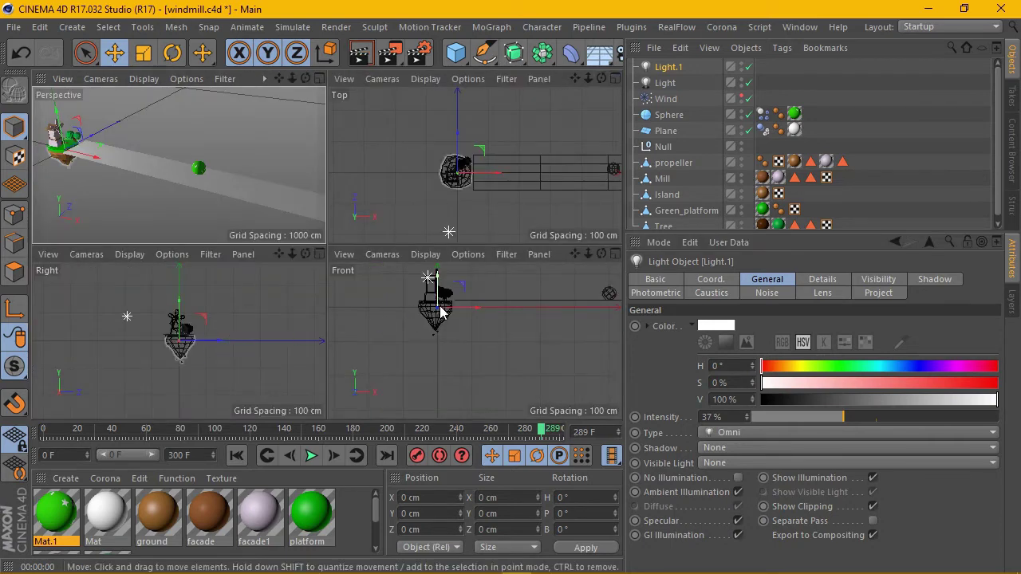
click(438, 307)
mouse_move(439, 307)
mouse_down()
mouse_move(438, 272)
mouse_move(491, 289)
mouse_up()
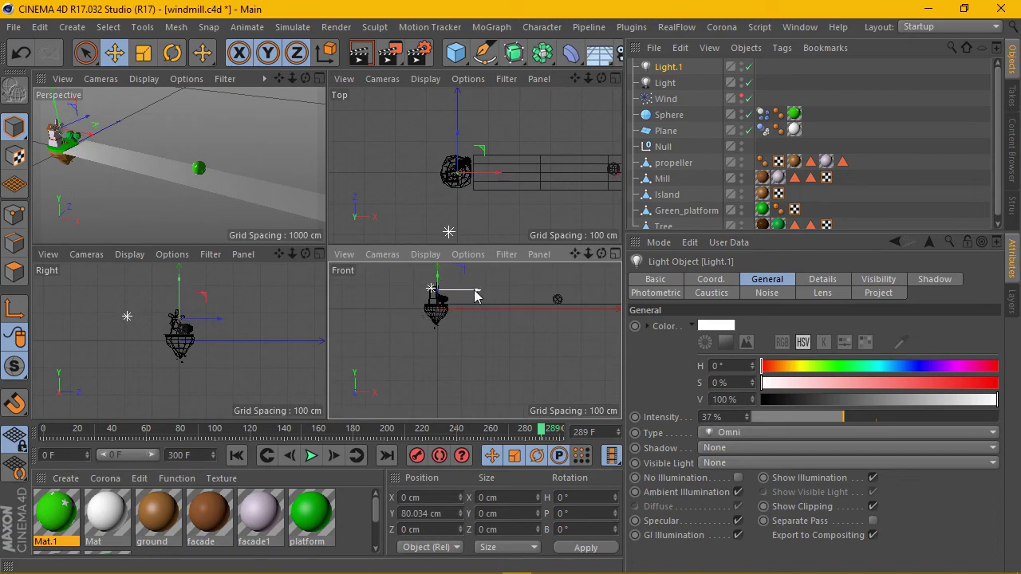
click(318, 78)
click(359, 56)
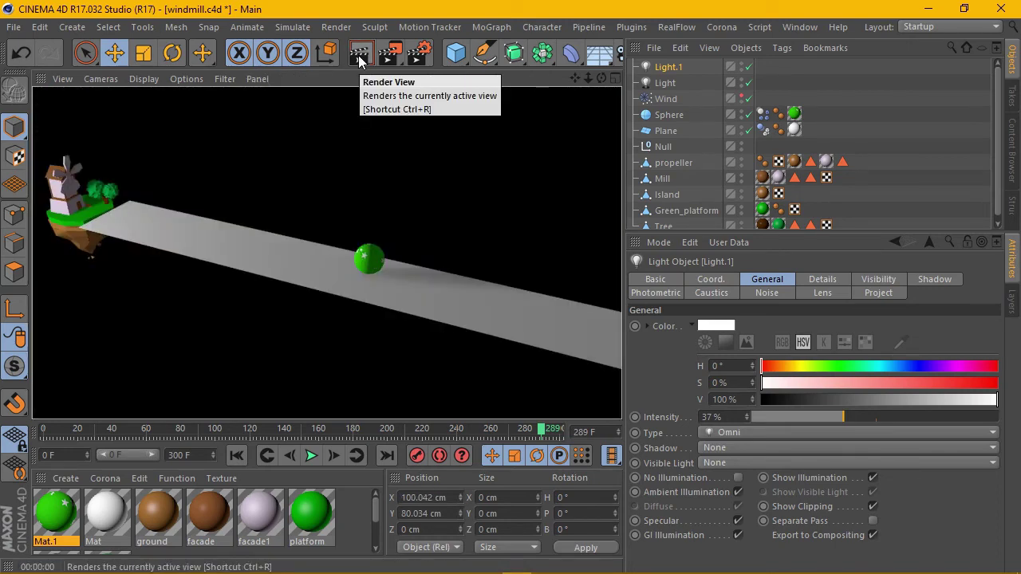
- Shift the light along Z and X in the four-view layout and render Perspective again
click(610, 77)
drag(211, 323, 228, 323)
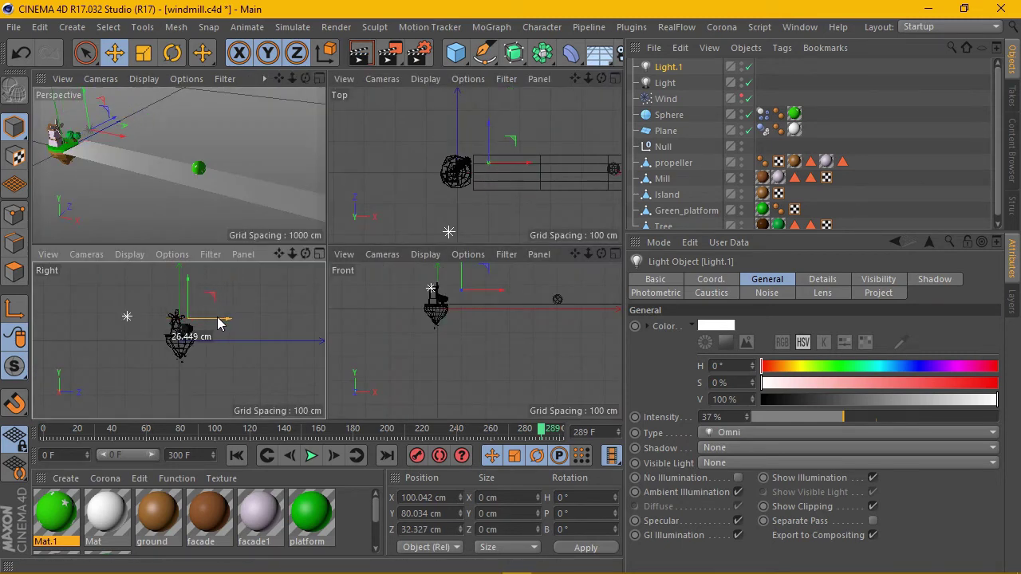
drag(219, 323, 207, 322)
drag(483, 290, 478, 290)
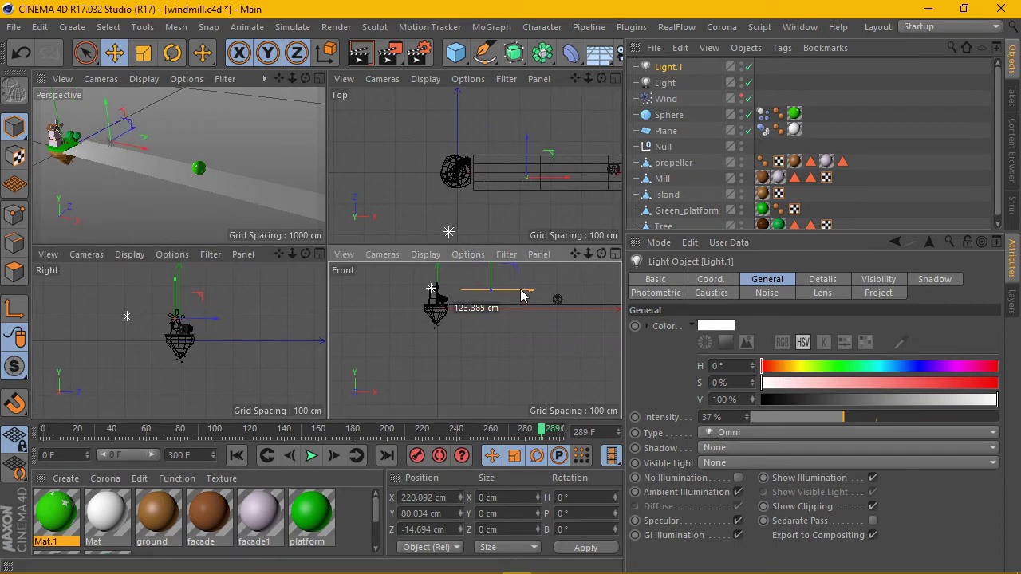
drag(229, 321, 188, 323)
drag(449, 291, 432, 297)
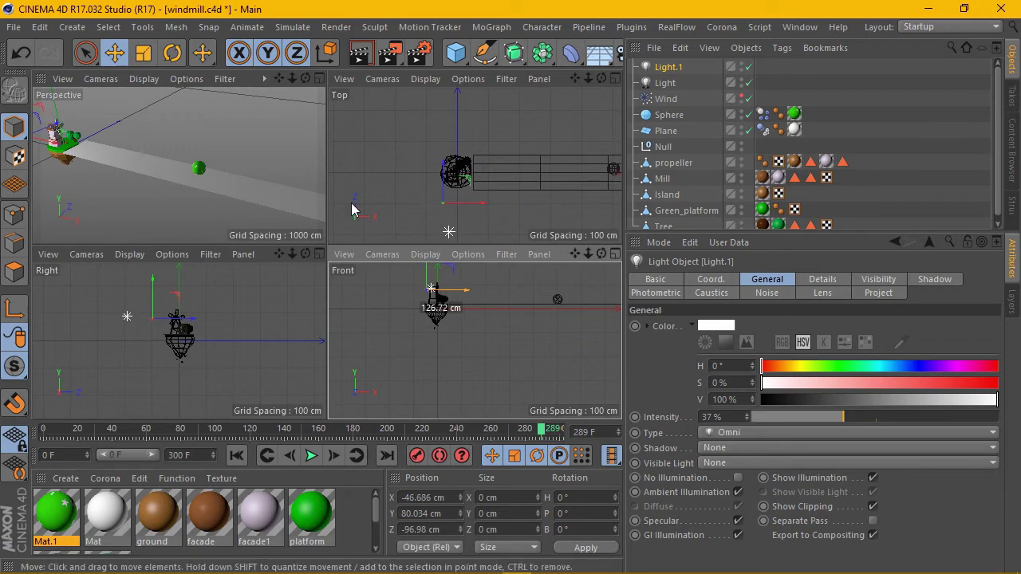
click(318, 78)
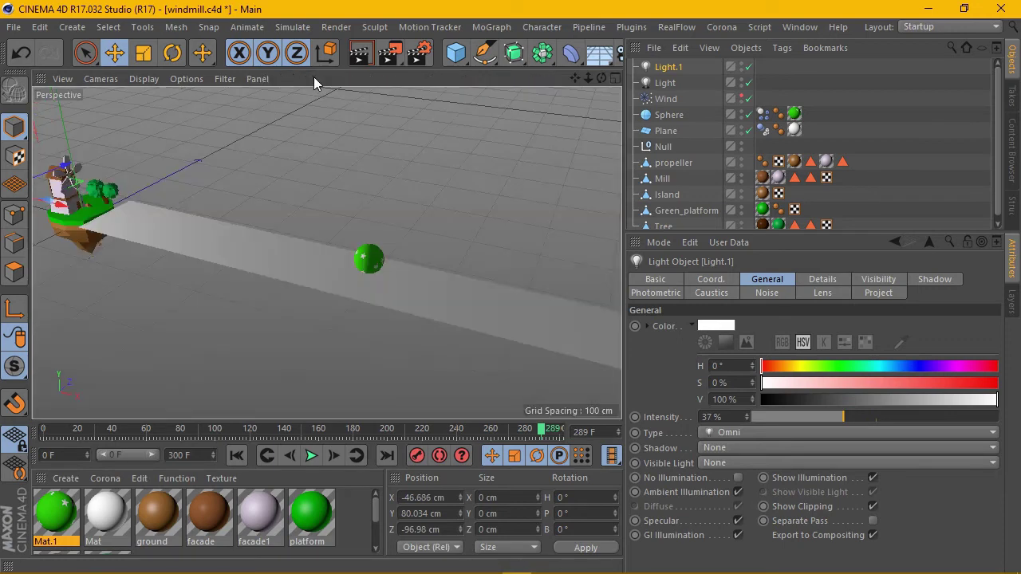
click(358, 56)
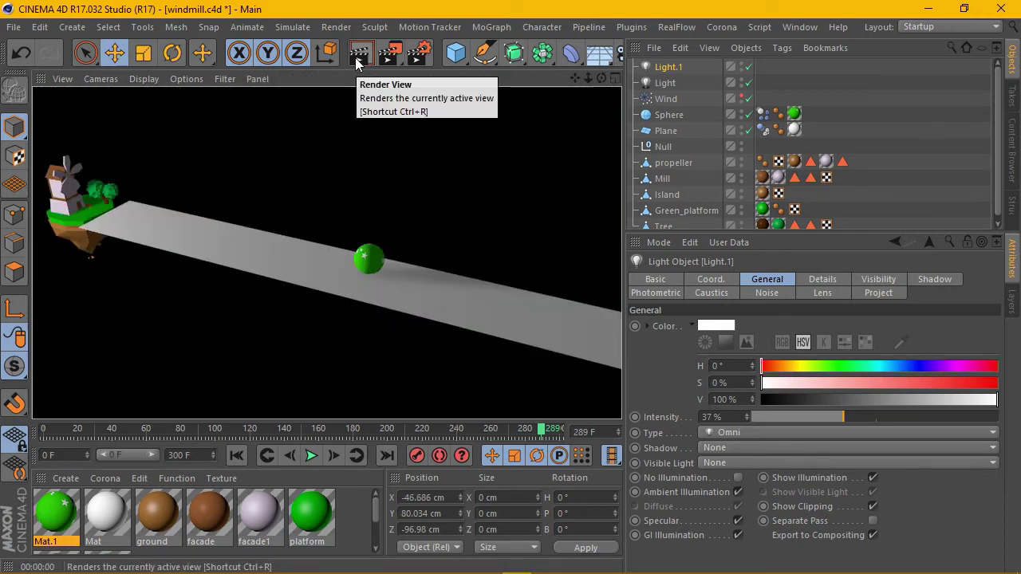
- Reposition the other light along X and Z, undoing one move, and render the result
click(615, 78)
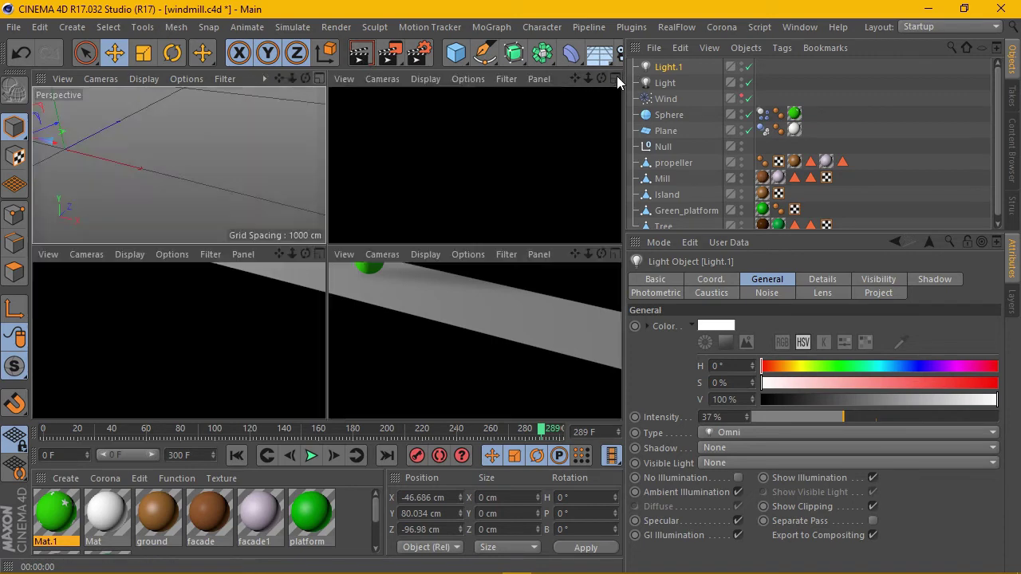
drag(456, 291, 590, 295)
drag(180, 322, 198, 322)
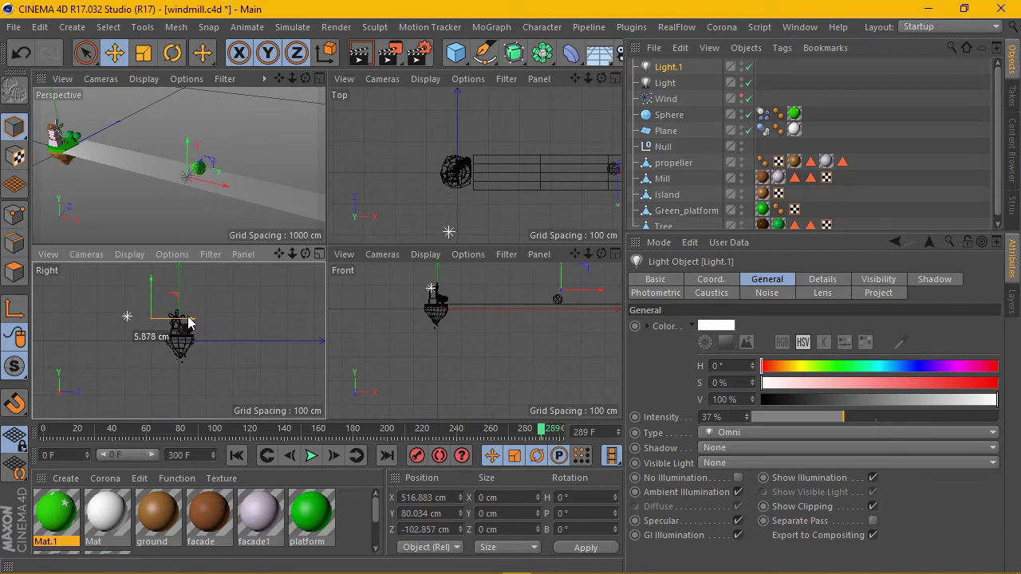
key(ctrl+z)
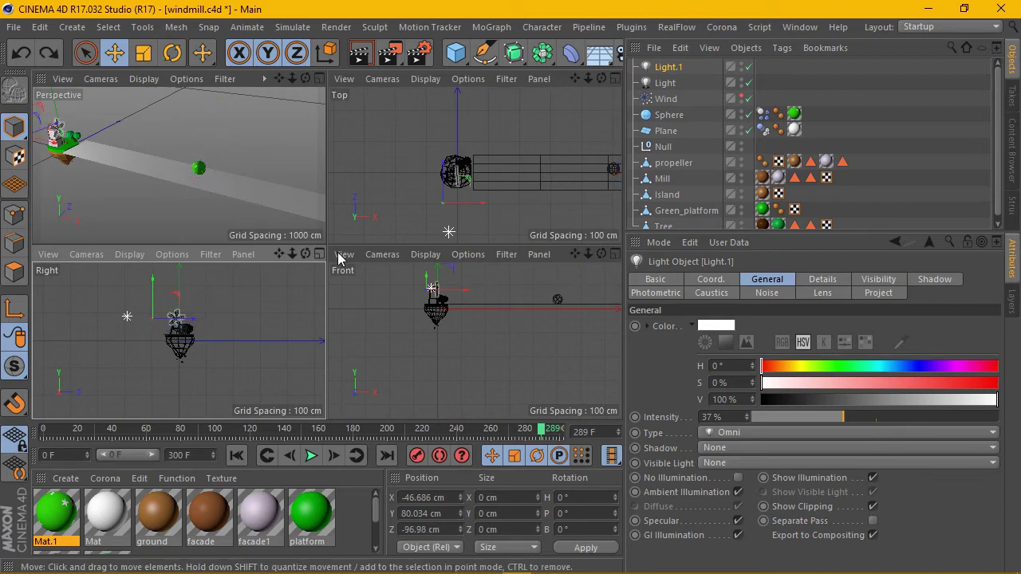
mouse_move(177, 318)
mouse_down()
mouse_move(217, 317)
mouse_move(181, 317)
mouse_up()
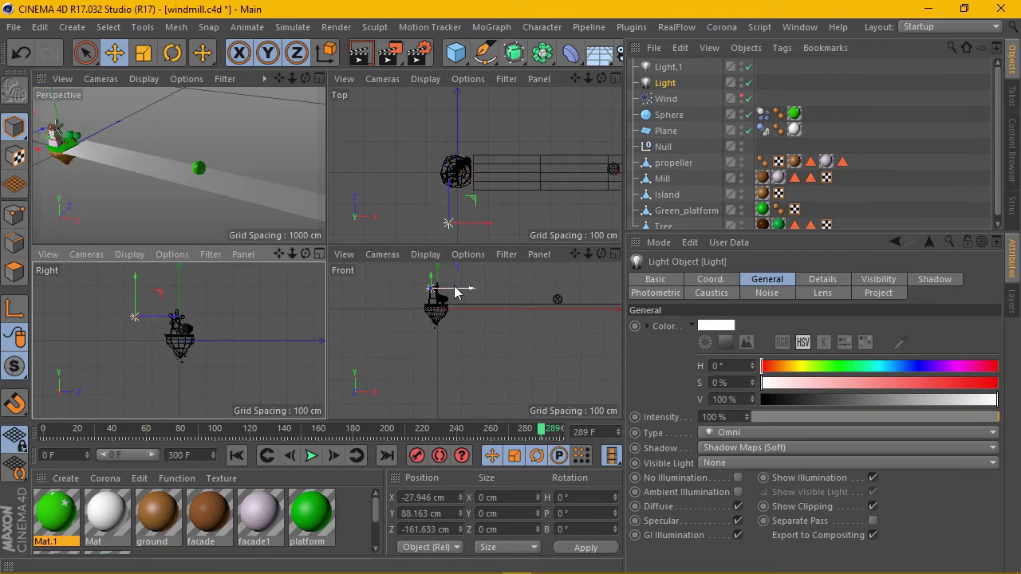
drag(456, 288, 489, 292)
click(318, 78)
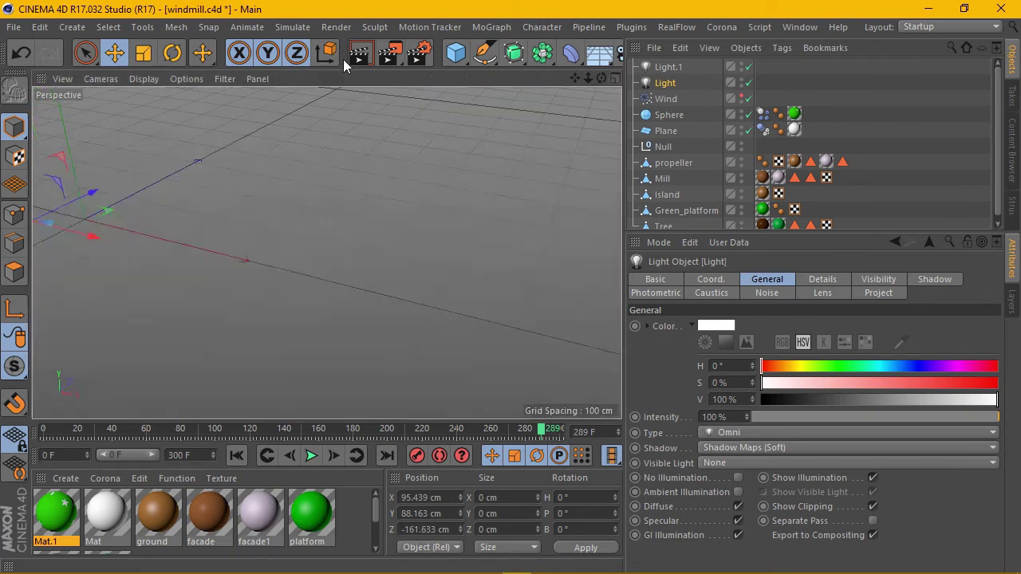
click(359, 52)
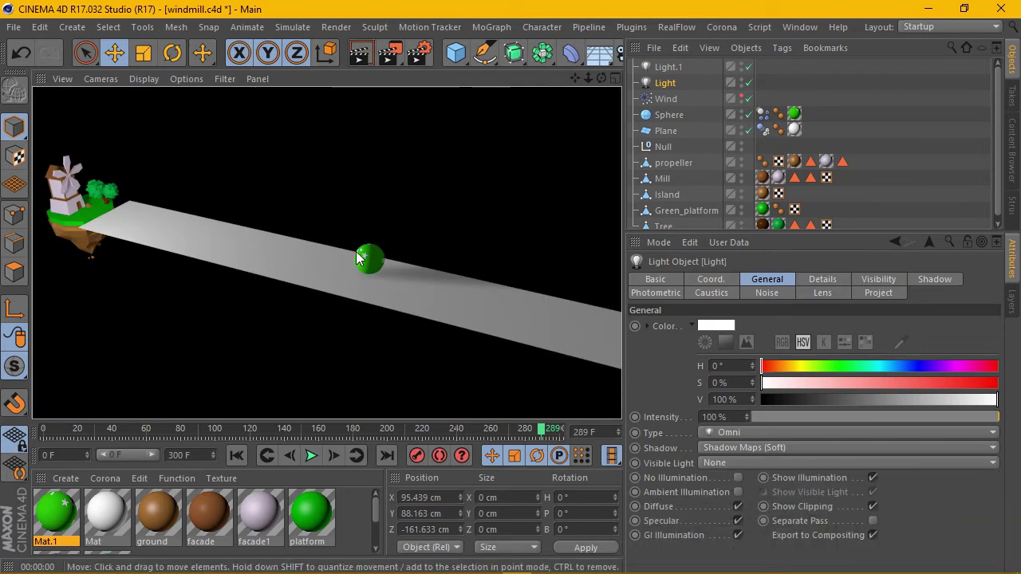
- Add an Environment Background object and create a new material
click(599, 52)
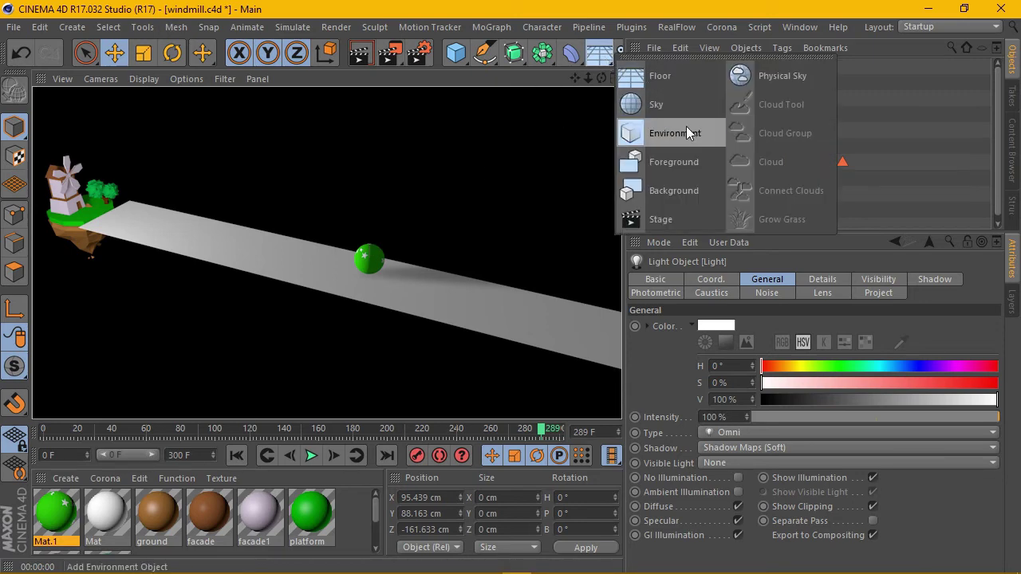
click(674, 191)
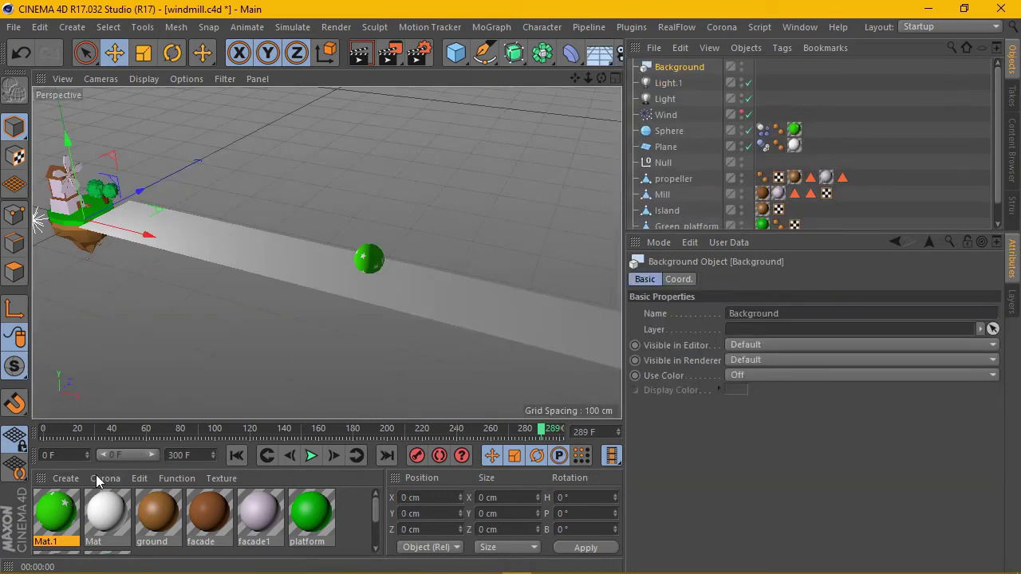
click(65, 479)
click(88, 327)
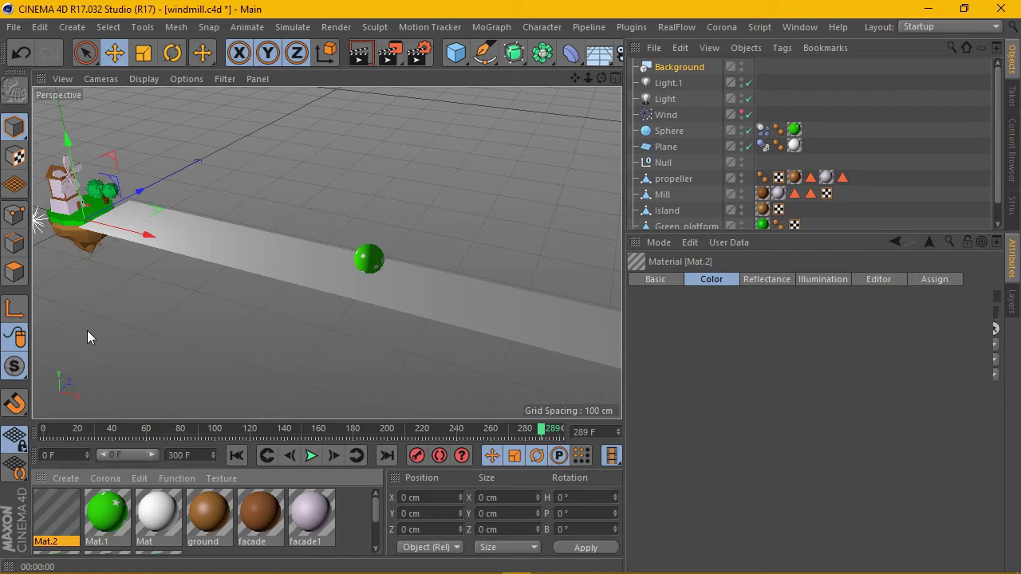
- Make Mat.2 pink (H 314°, S 56%, V 100%) with Reflectance turned off
double_click(52, 514)
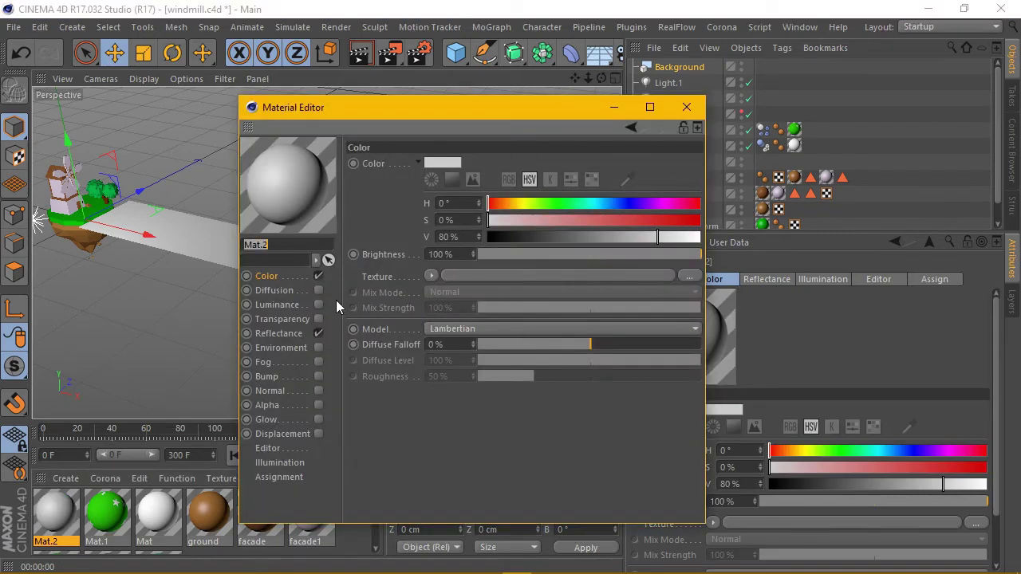
click(319, 332)
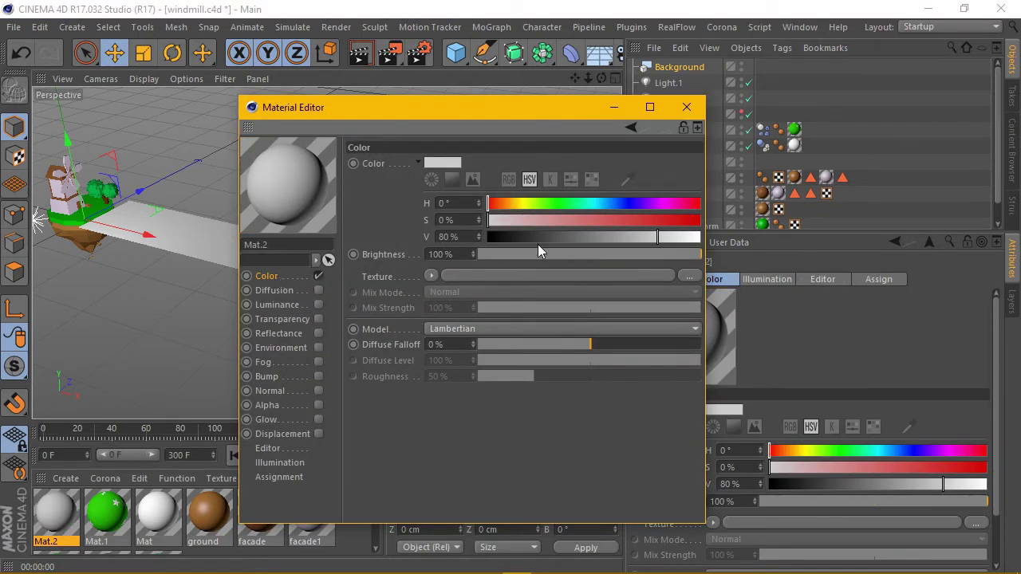
click(674, 202)
click(699, 219)
click(698, 236)
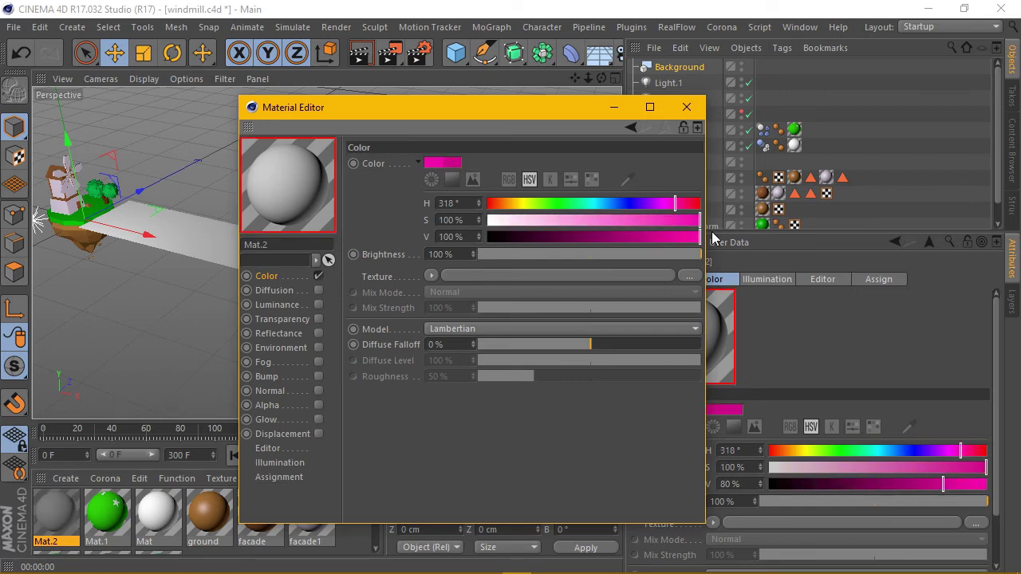
click(606, 220)
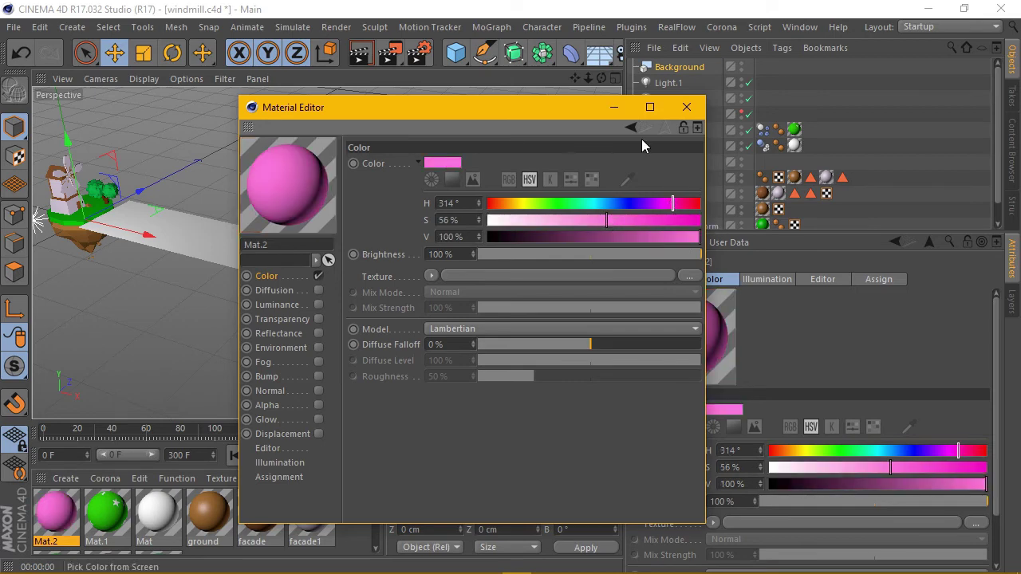
click(686, 107)
- Apply Mat.2 to the Background object and render the pink backdrop
drag(56, 514, 397, 207)
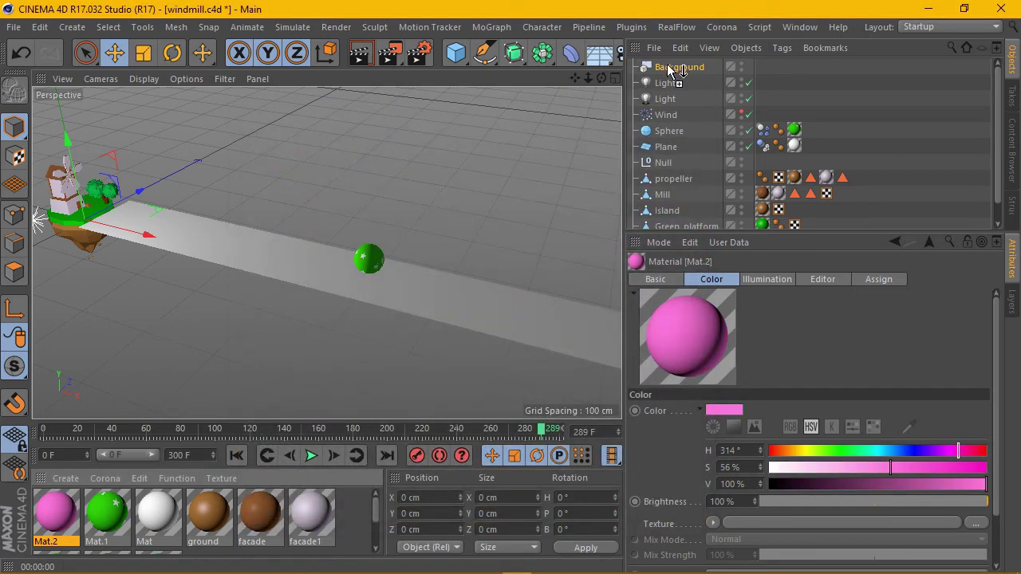
drag(676, 70, 678, 68)
click(358, 55)
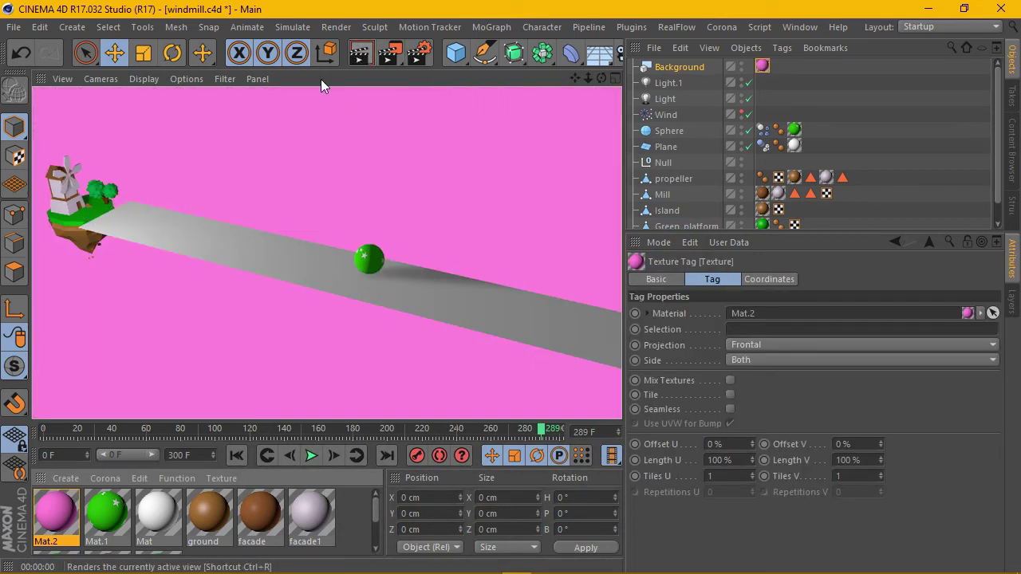
- Lower Mat.2's saturation to 46% and render to preview the softer pink
double_click(63, 498)
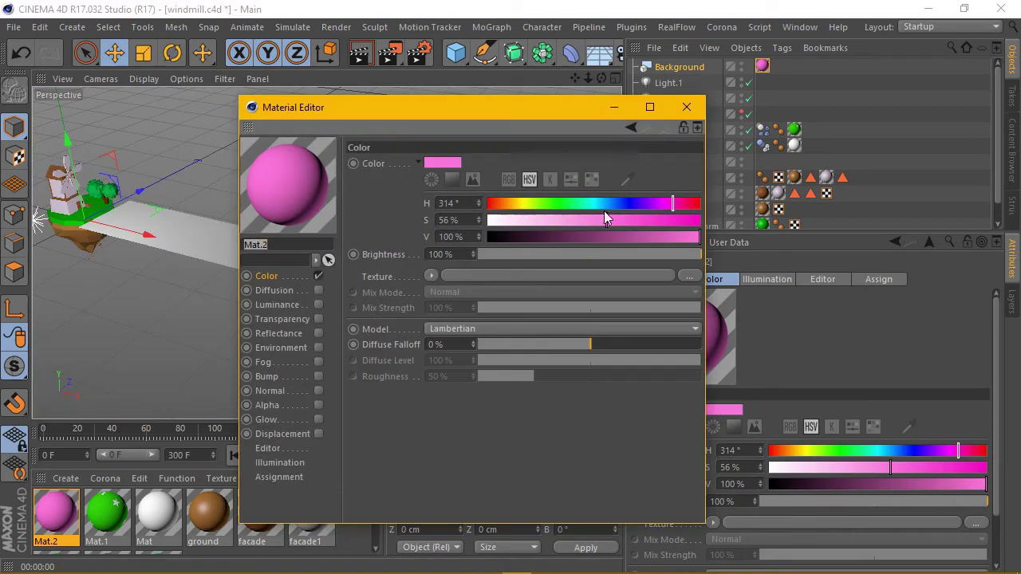
drag(605, 219, 584, 220)
click(686, 106)
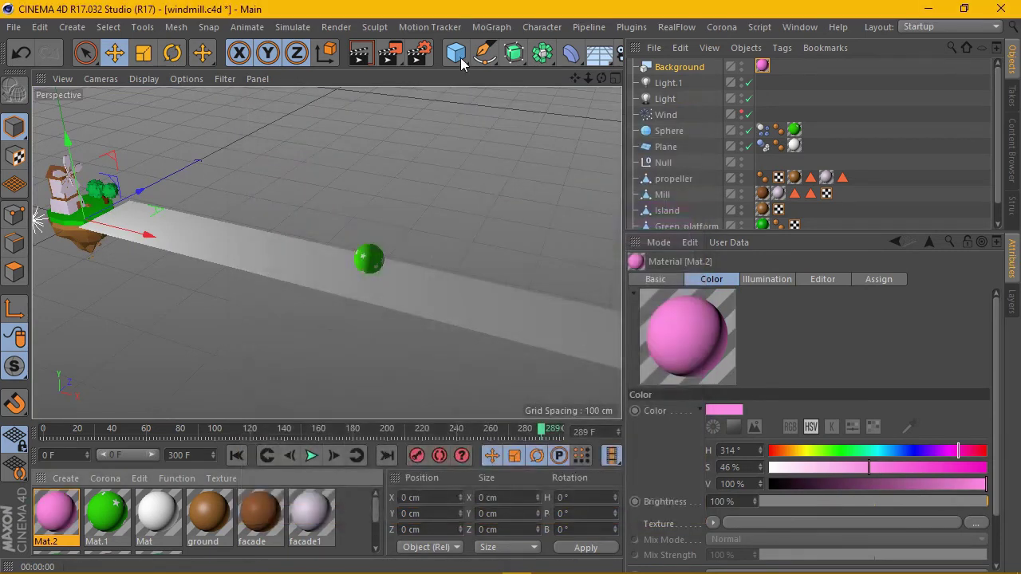
click(356, 64)
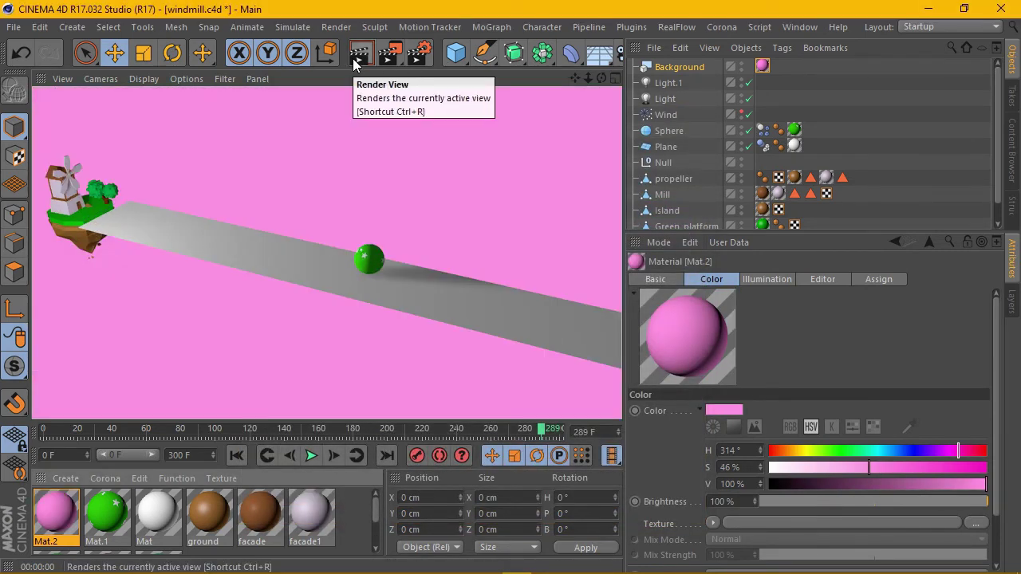
- Shift Mat.2's hue to 334° and render the adjusted backdrop
double_click(73, 500)
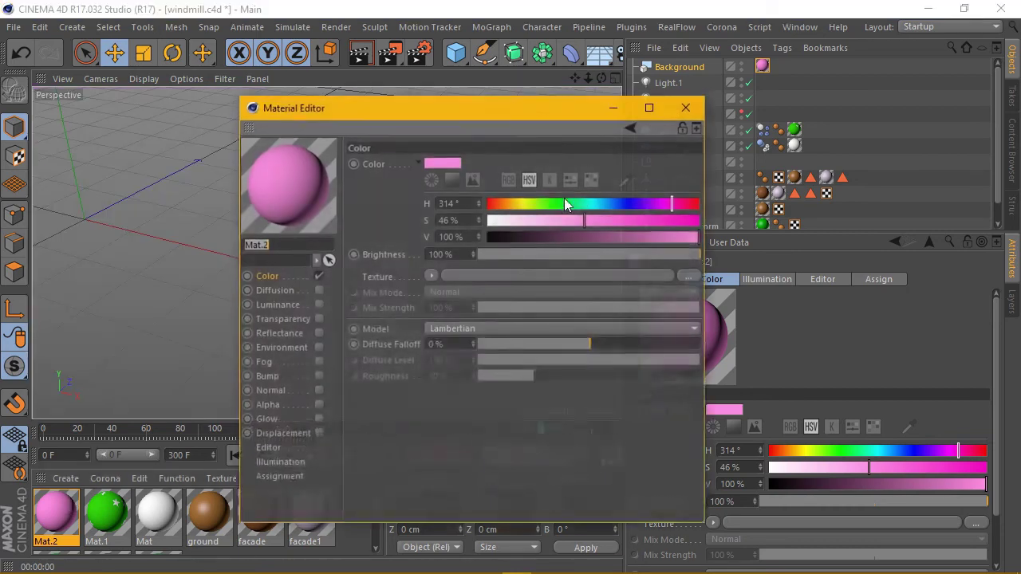
click(678, 204)
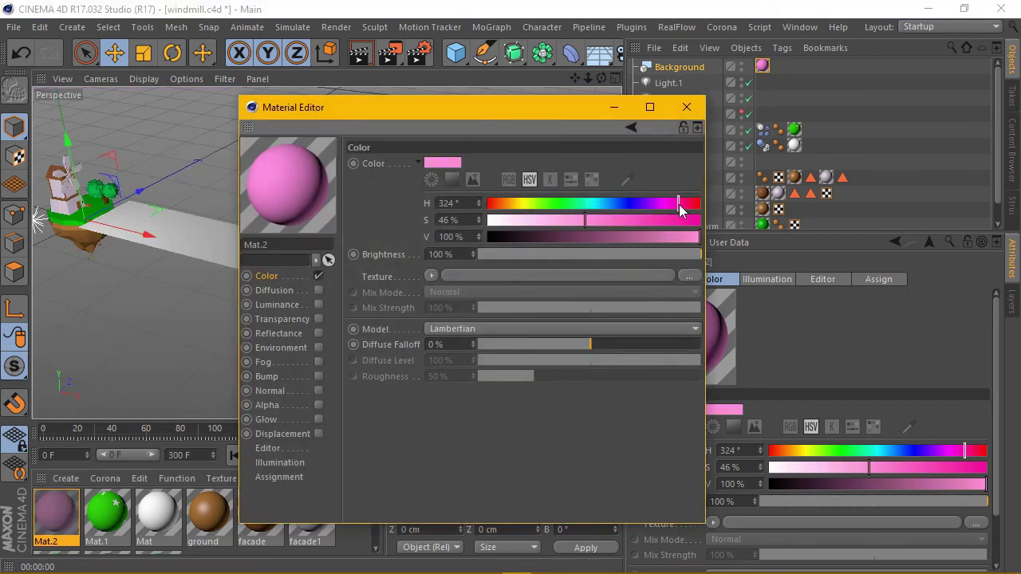
click(686, 106)
click(358, 56)
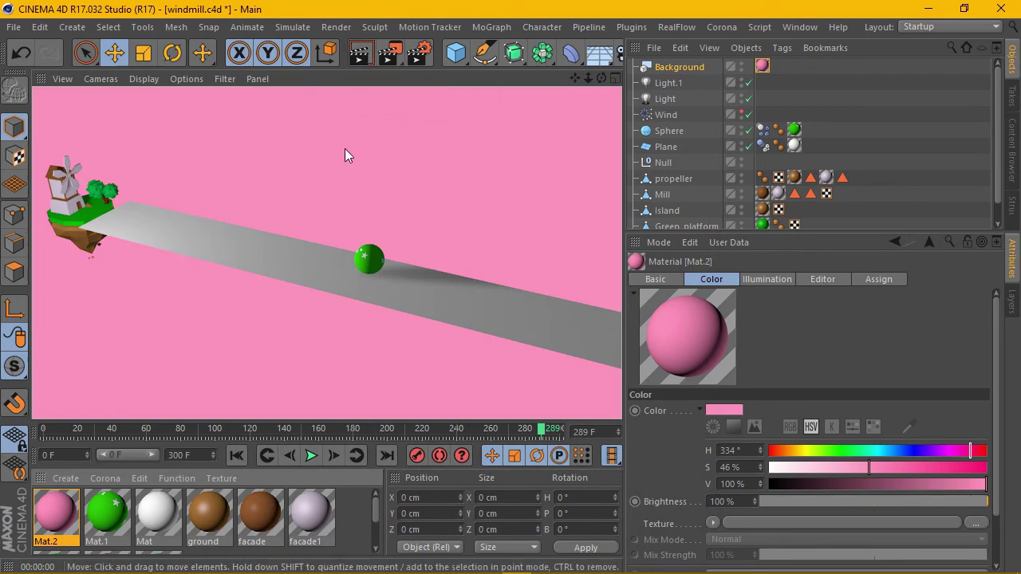
- Play the rolling-ball animation from frame 0, stop it, render the frame, and rewind
click(236, 456)
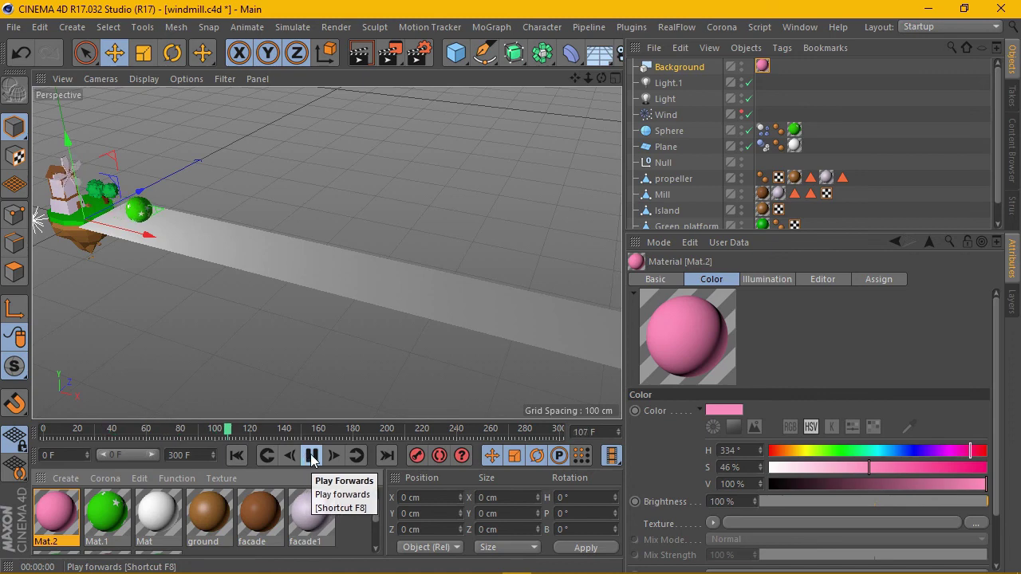
click(309, 457)
click(361, 51)
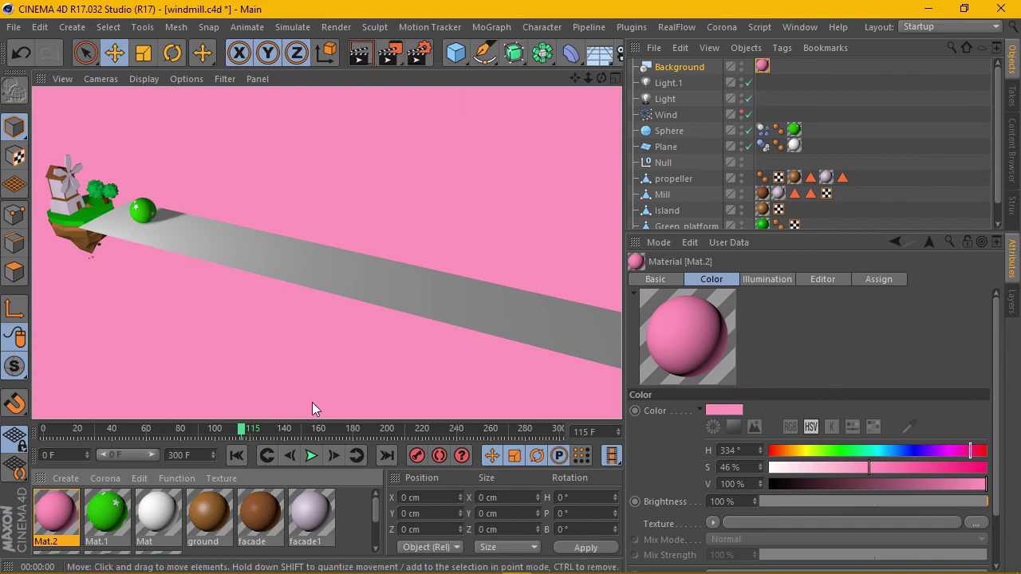
click(236, 456)
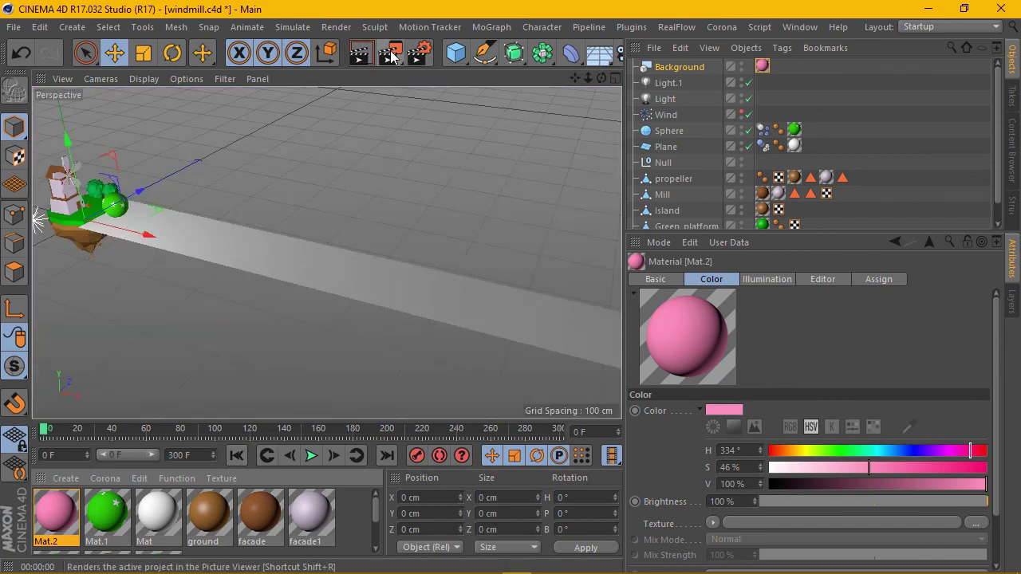